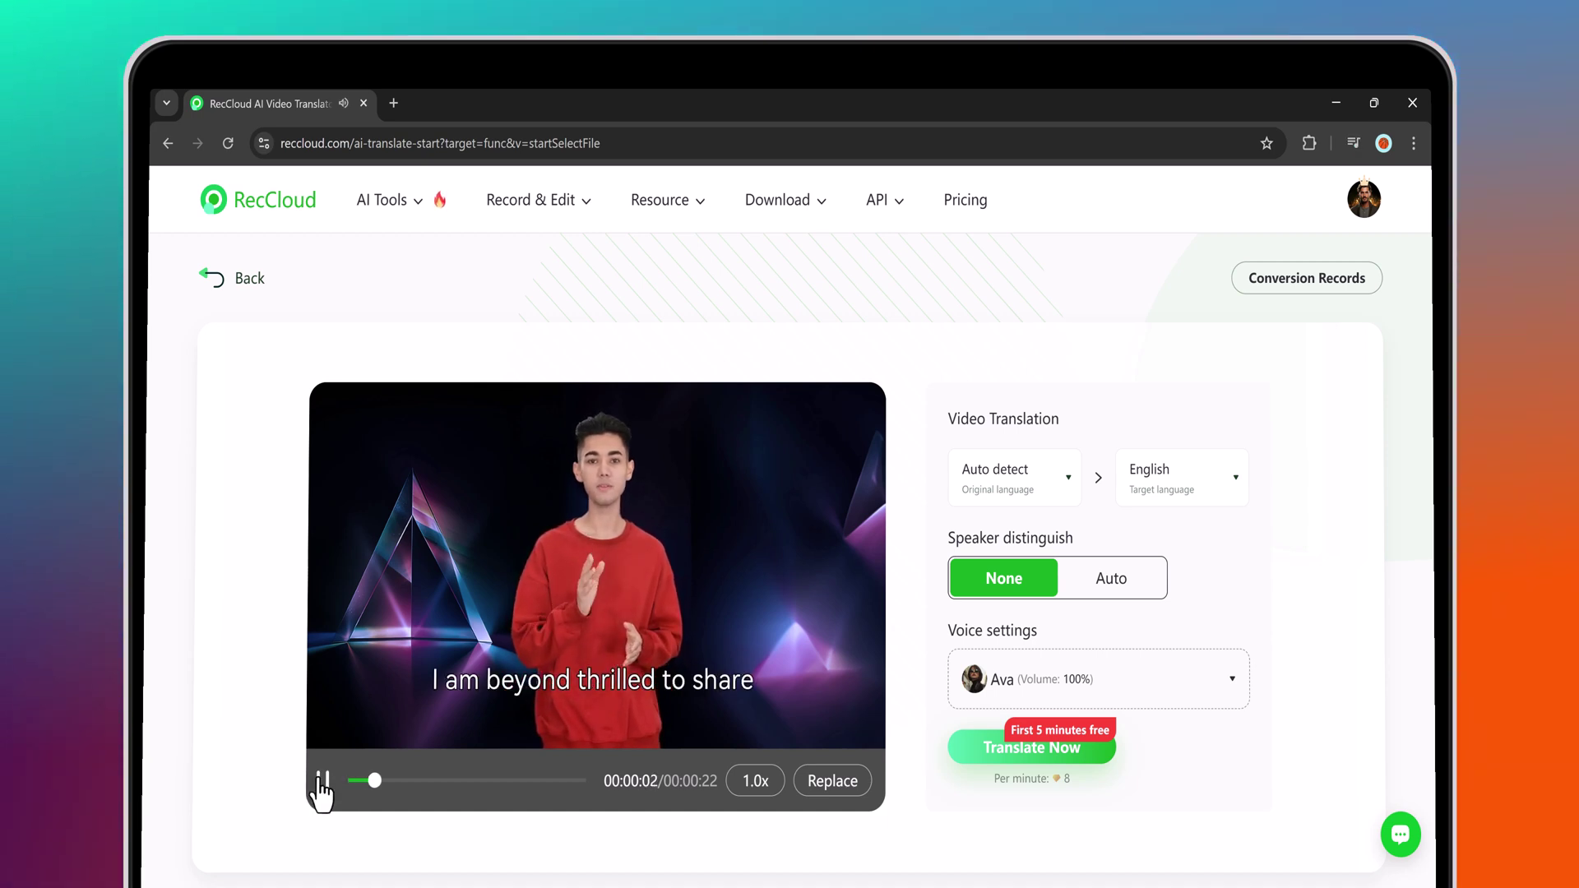
left_click(323, 781)
Play the video preview and set its original language to Spanish
left_click(1072, 492)
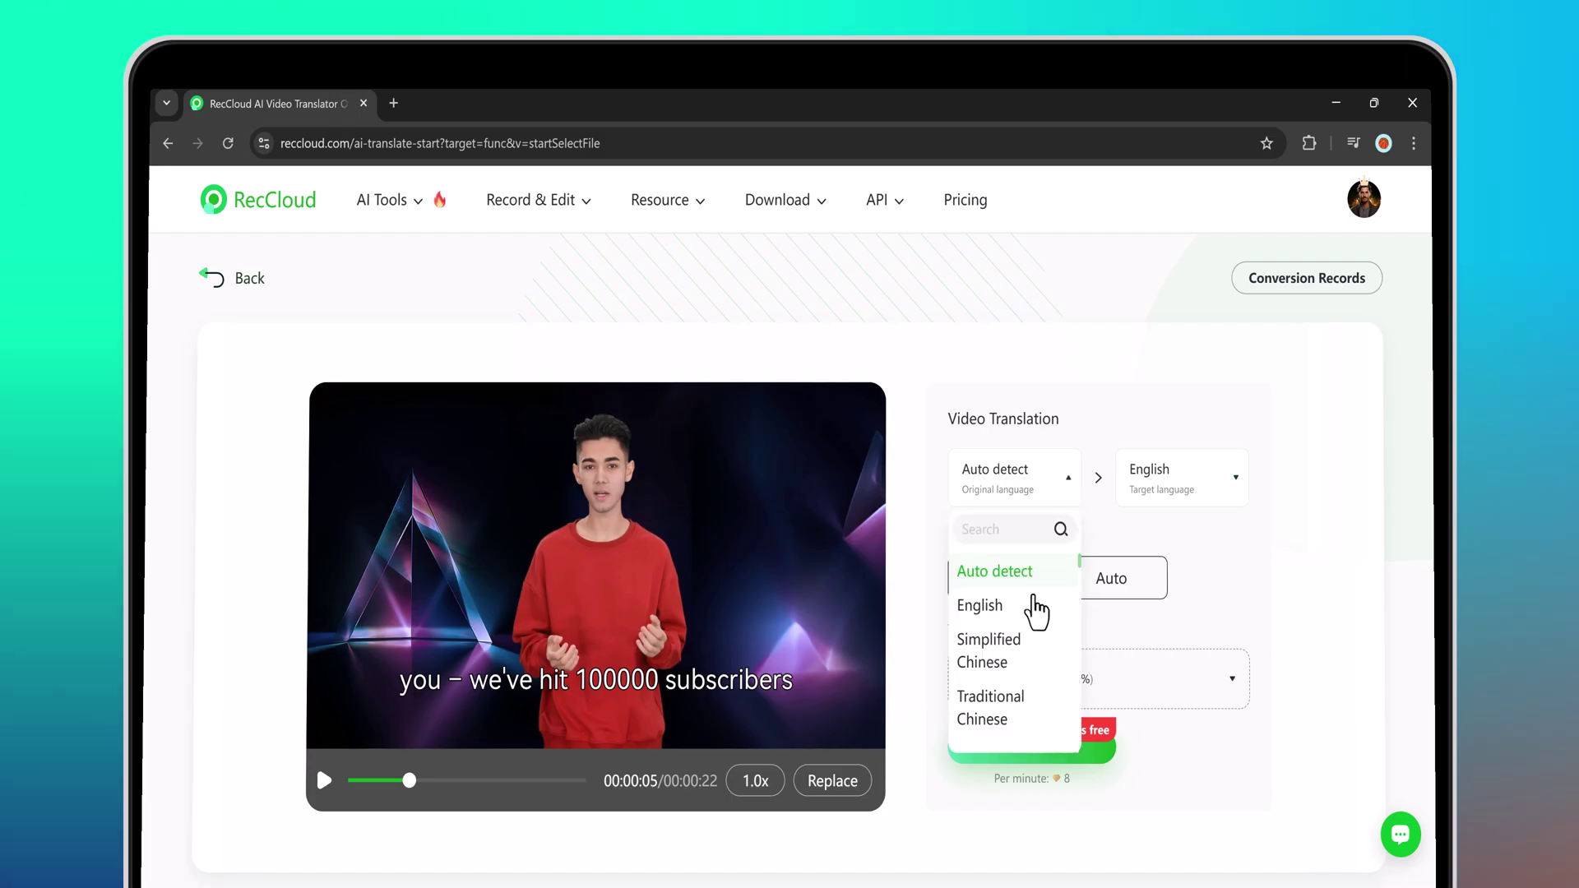
scroll(1026, 645, "down", 10)
scroll(1026, 645, "up", 8)
left_click(981, 655)
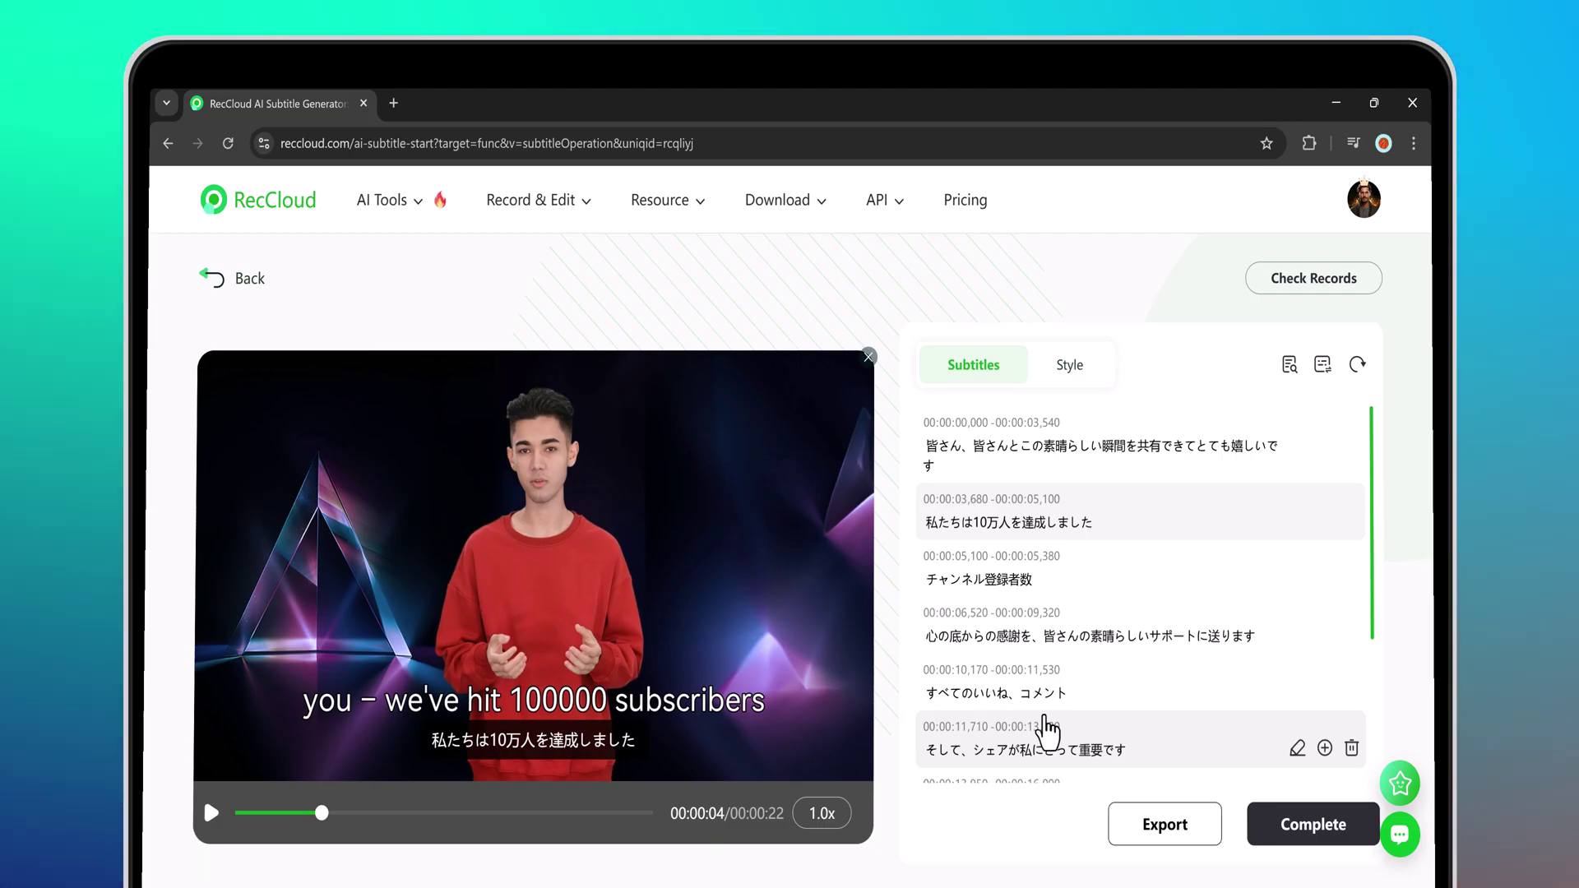
Jump the video to the first subtitle line, then to the 00:00:13,950 line
scroll(1086, 623, "down", 3)
scroll(1086, 623, "up", 3)
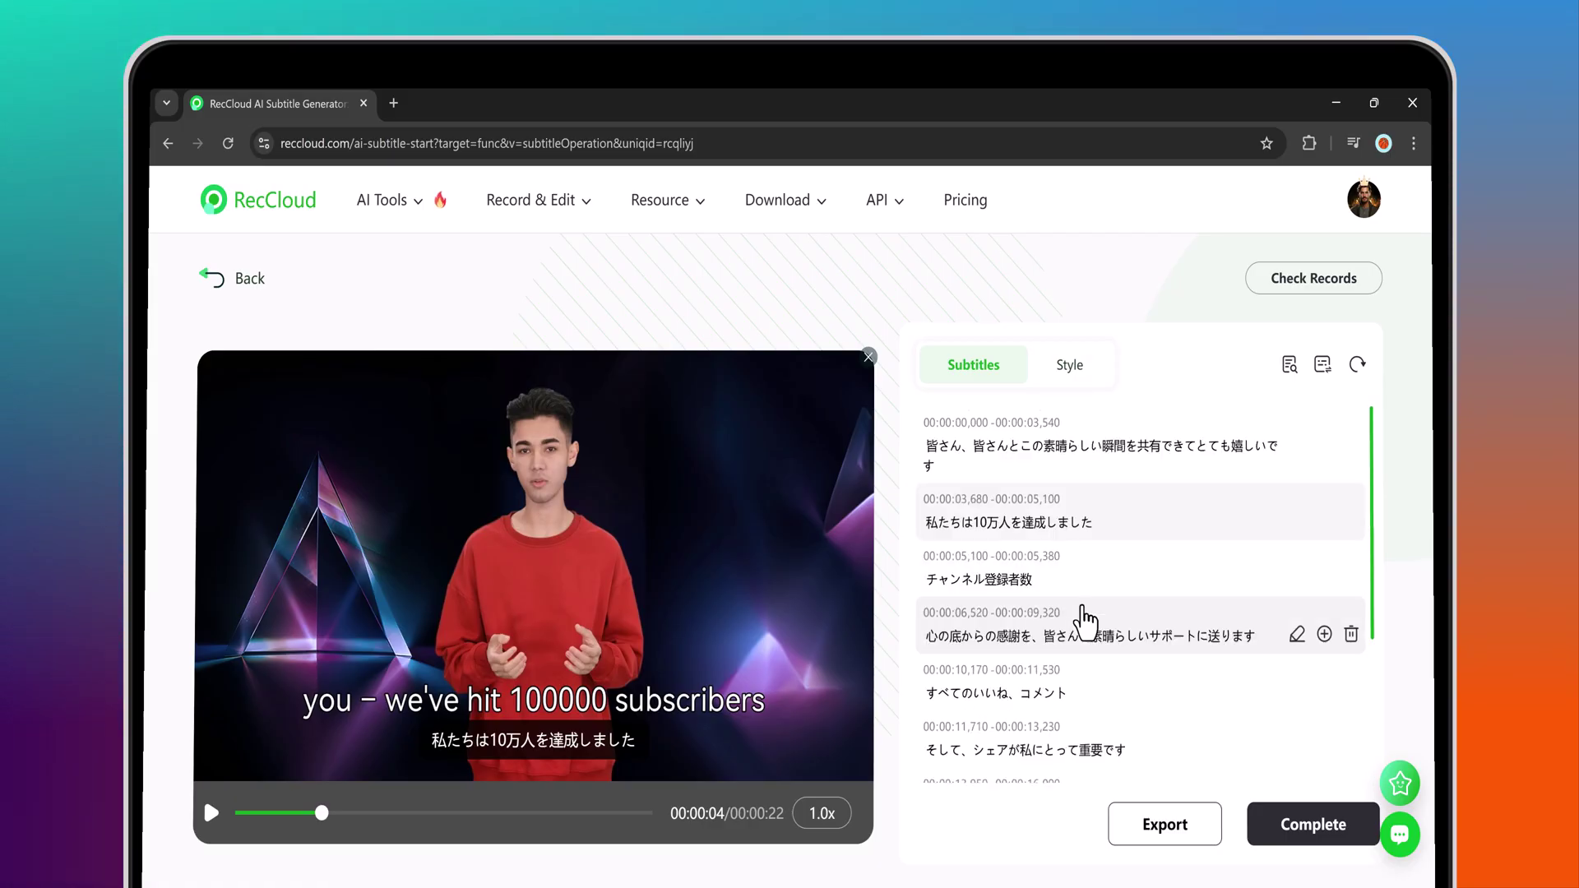
left_click(1063, 479)
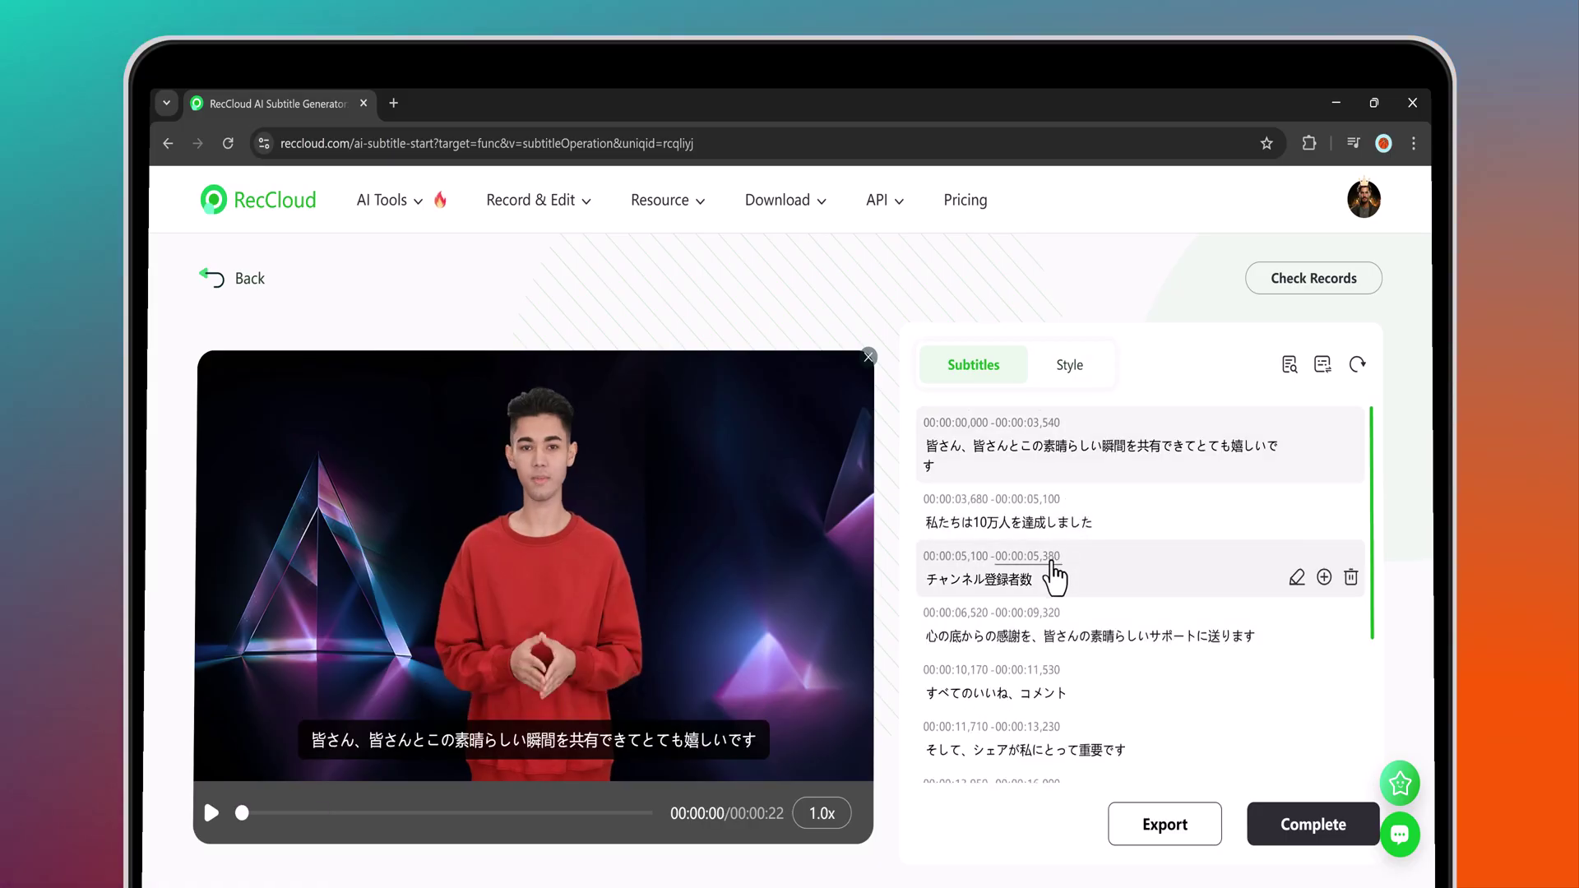
scroll(1056, 582, "down", 3)
left_click(1052, 594)
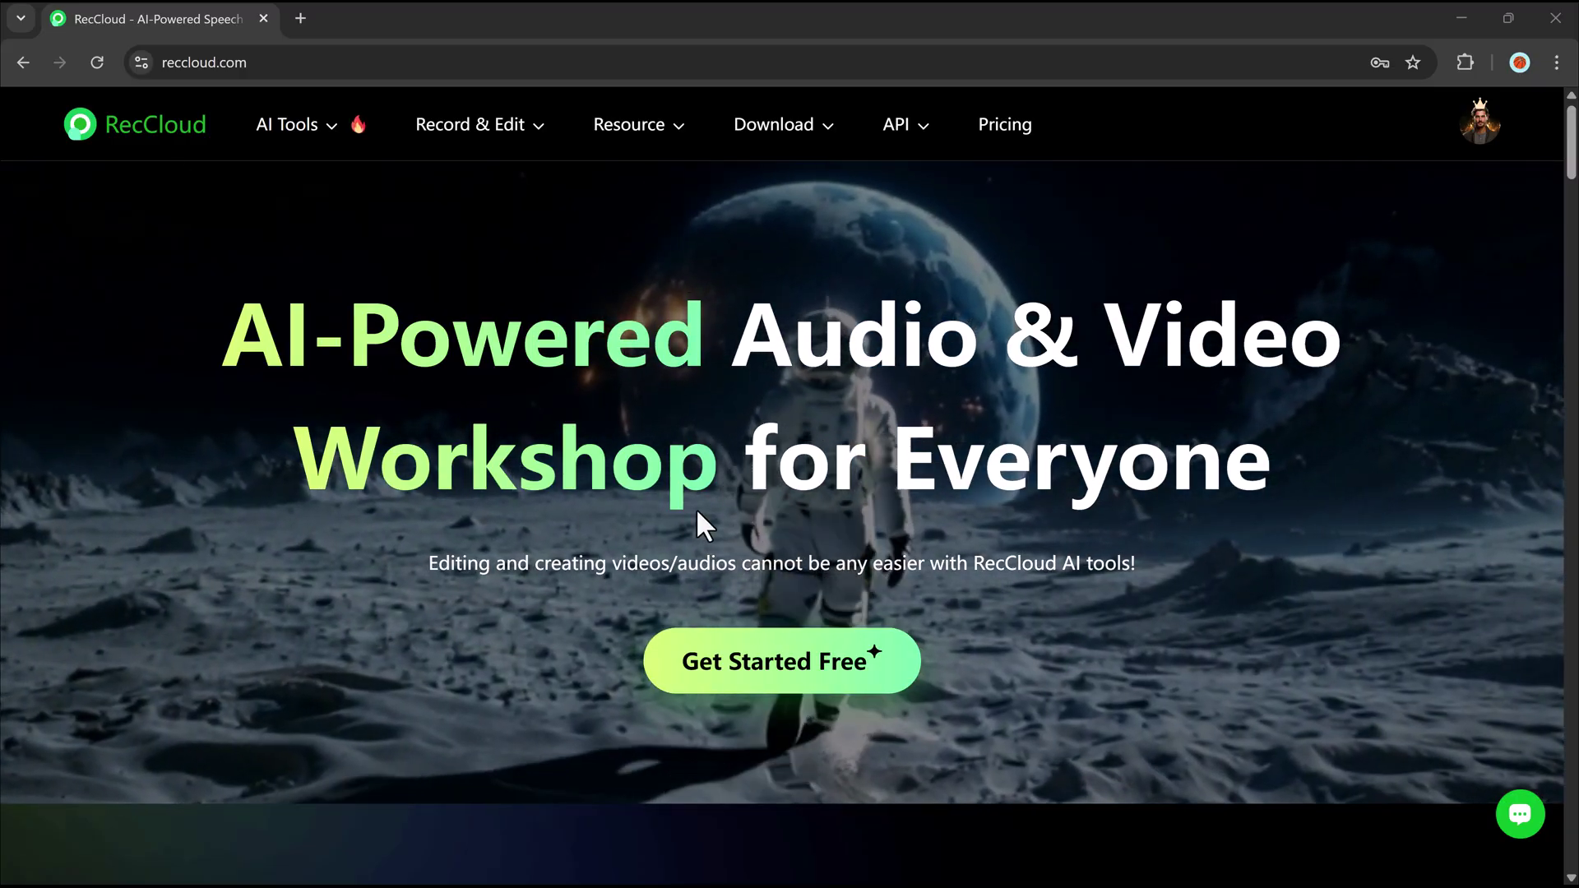
scroll(1452, 436, "down", 8)
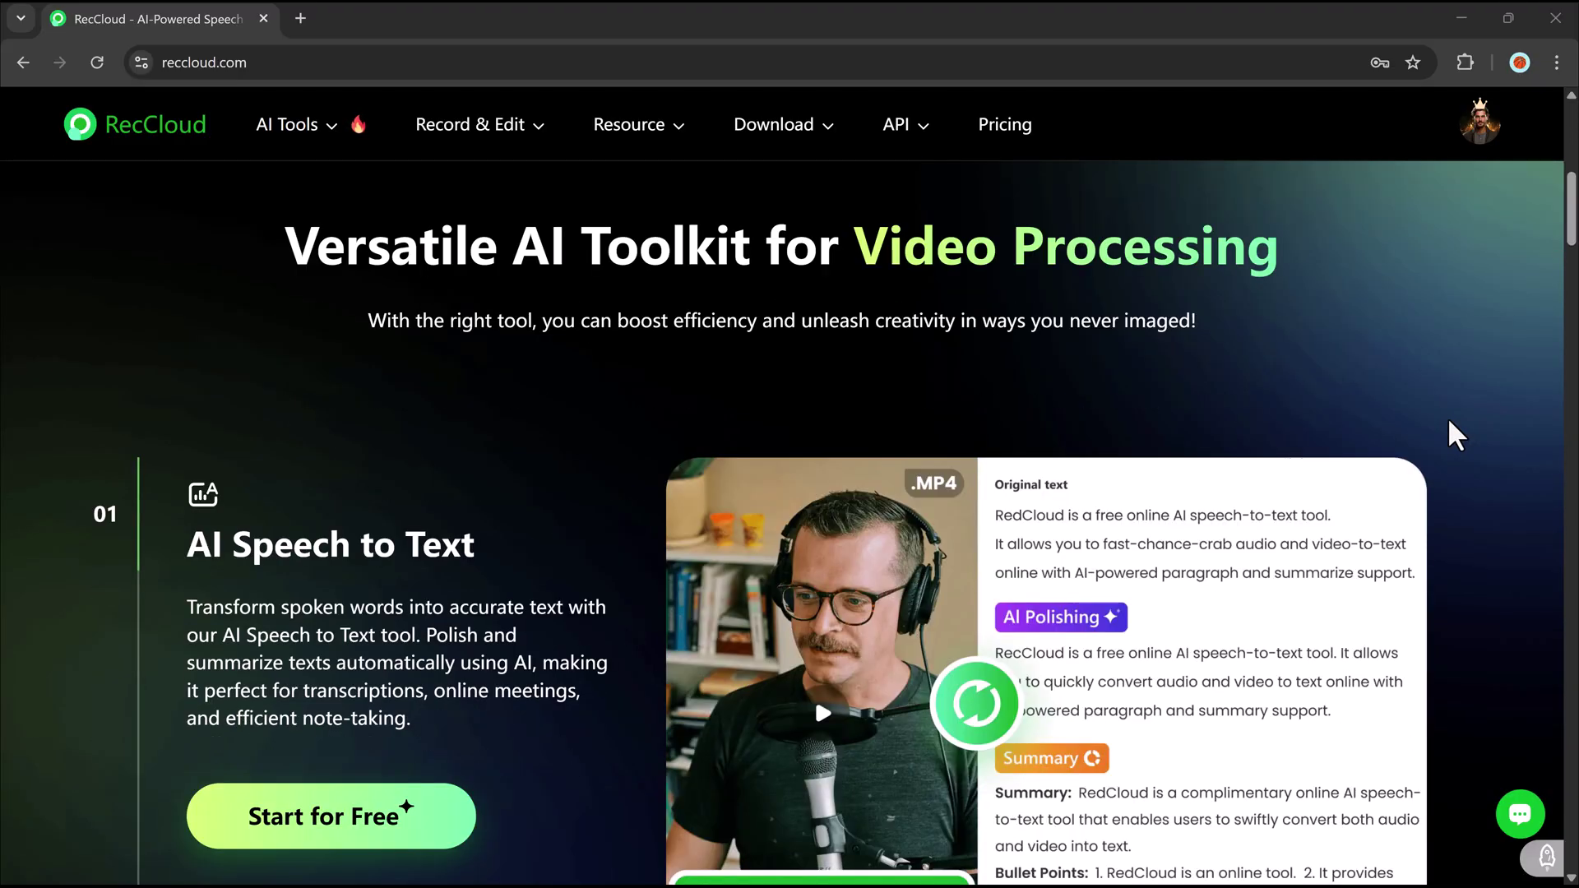
scroll(1449, 422, "down", 3)
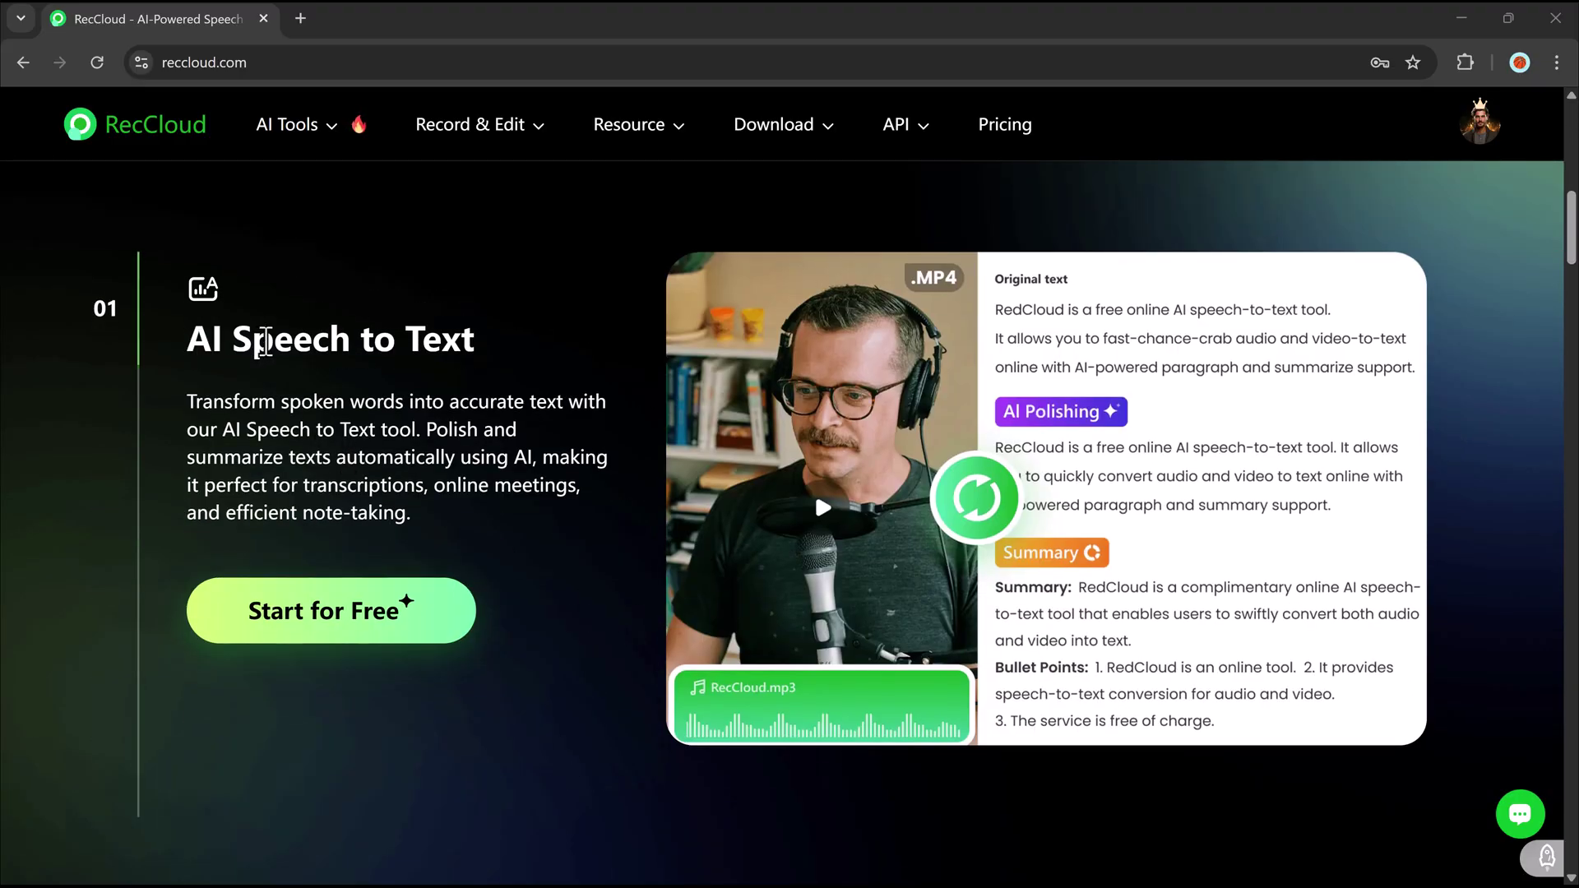
scroll(687, 461, "down", 5)
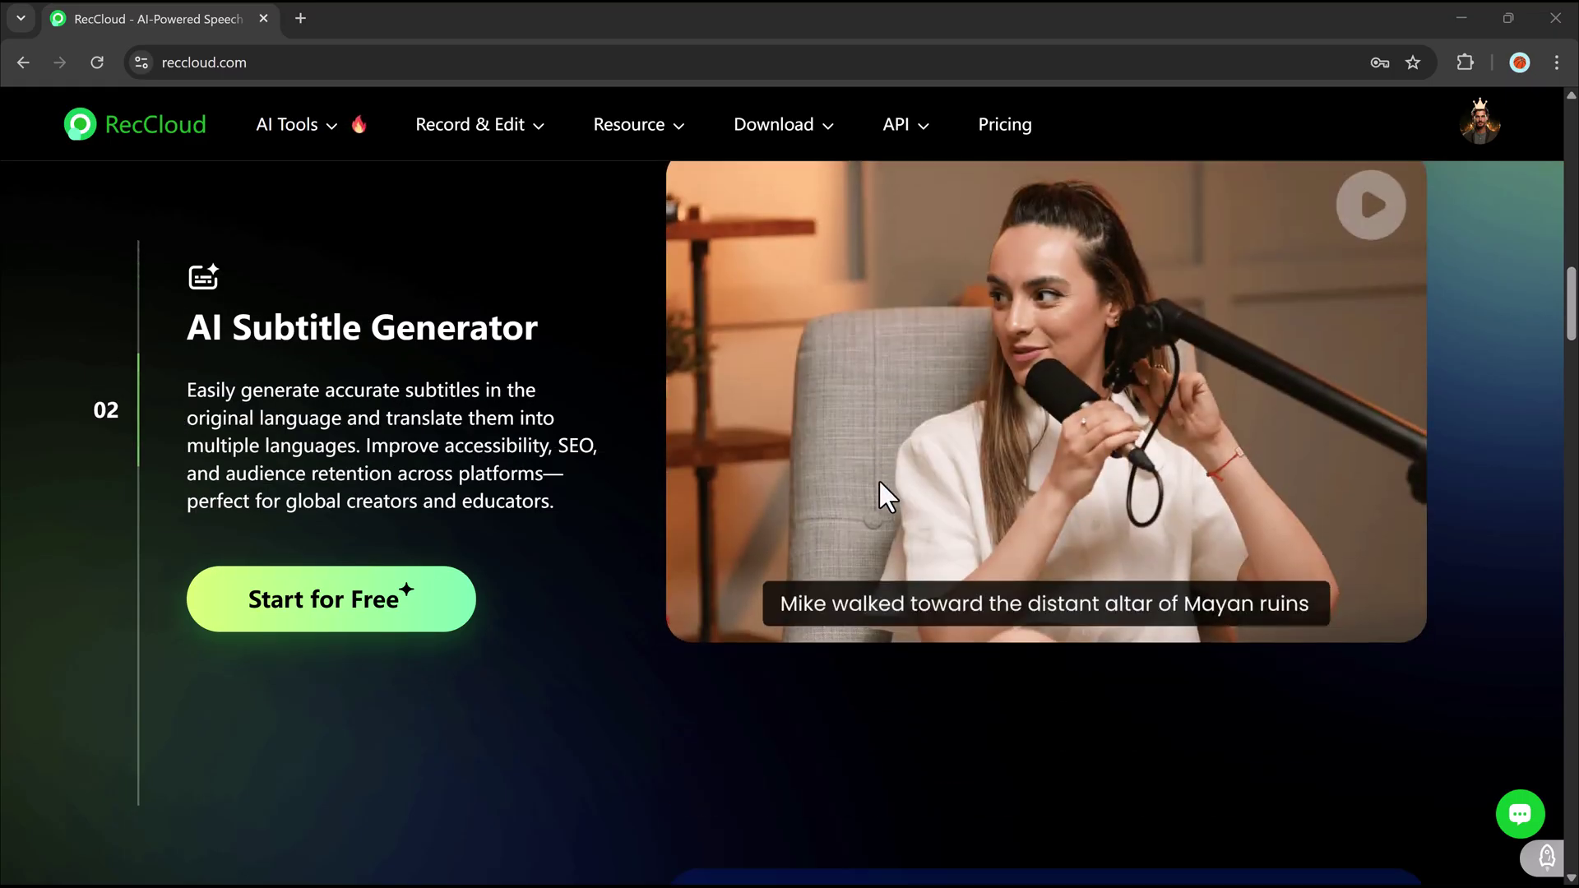
scroll(772, 452, "up", 1)
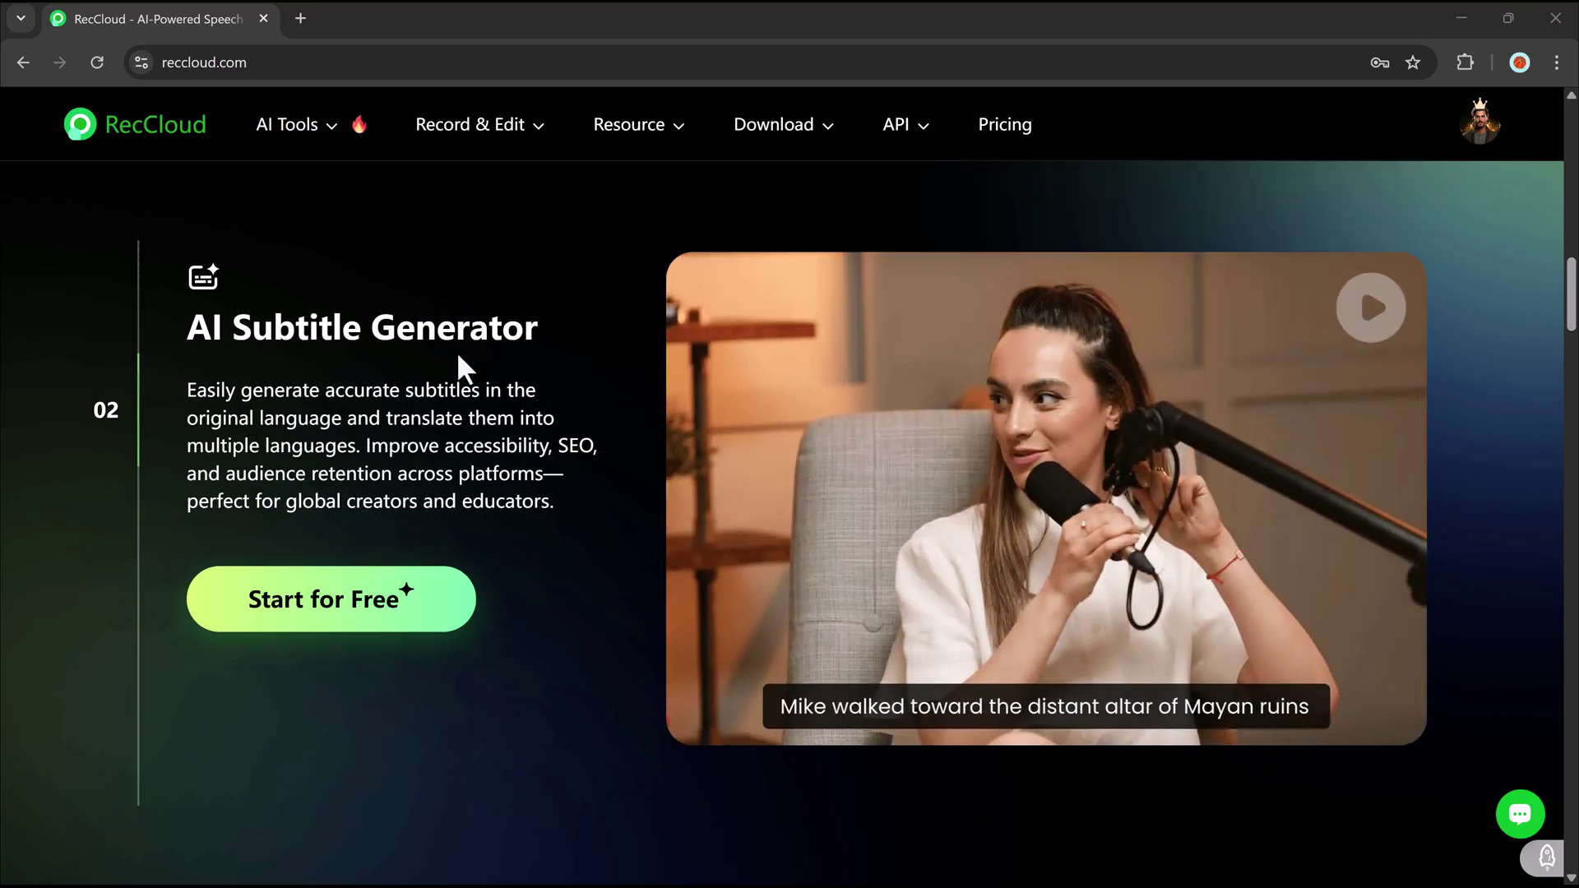
scroll(732, 398, "down", 3)
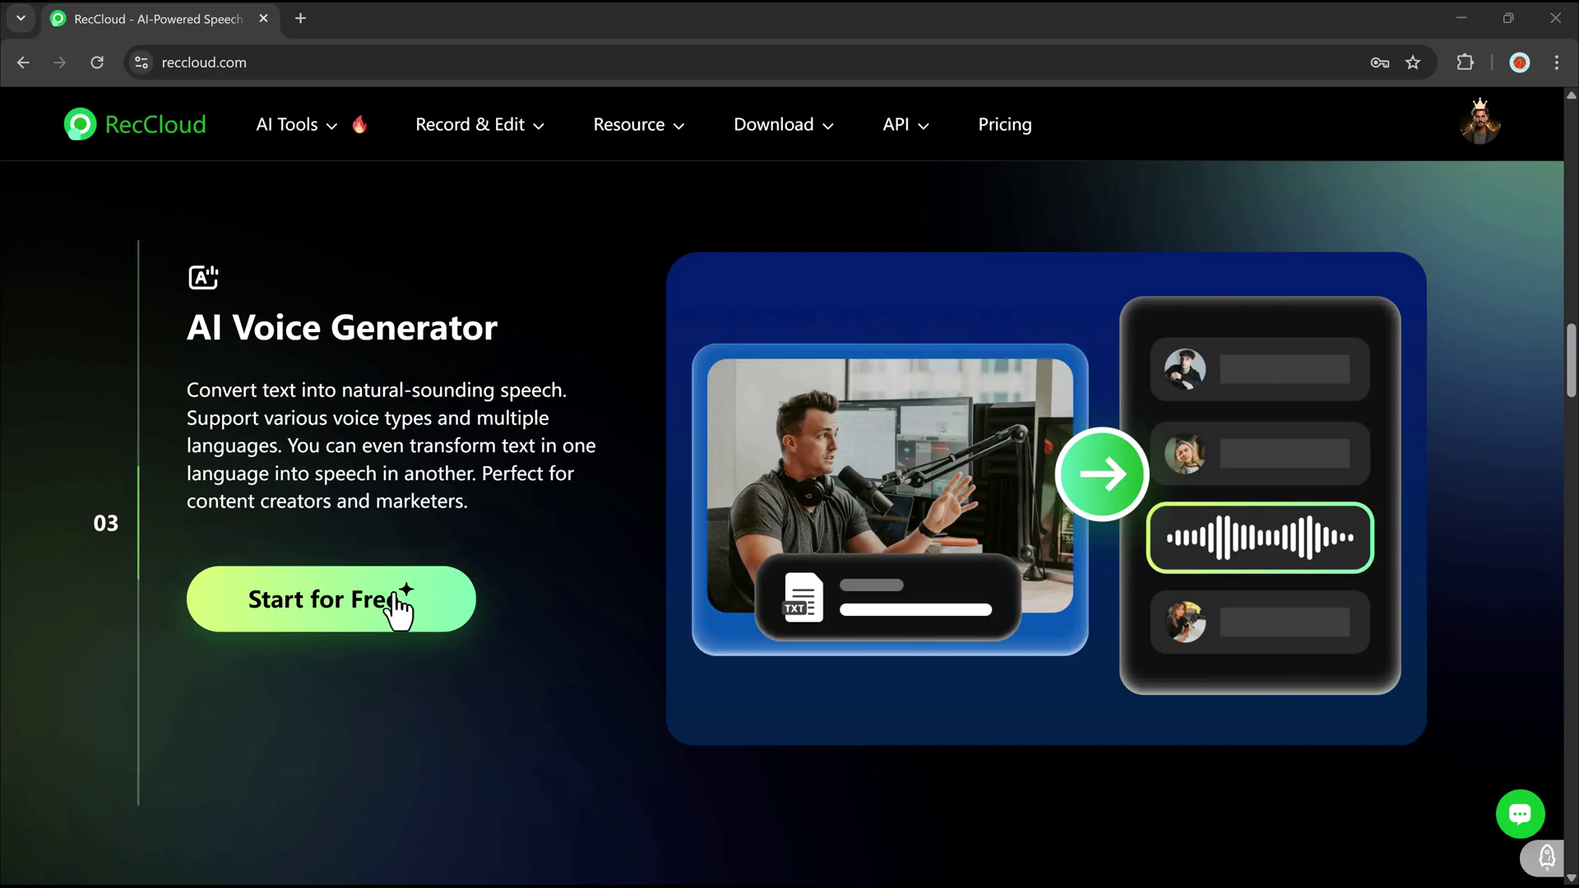
scroll(864, 448, "down", 3)
scroll(862, 437, "up", 1)
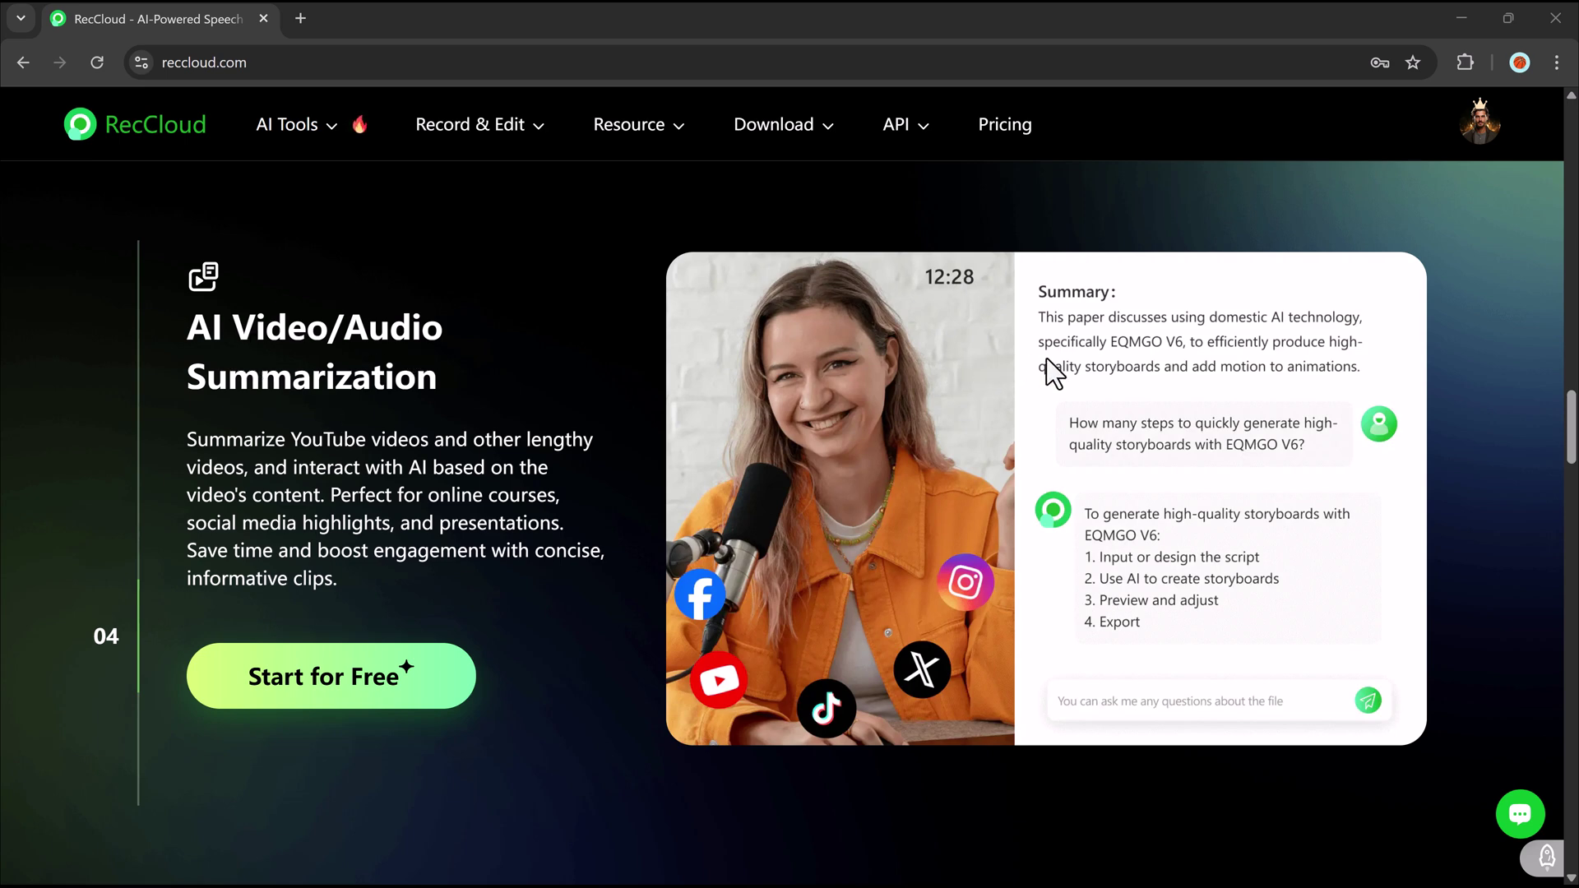
scroll(724, 444, "down", 3)
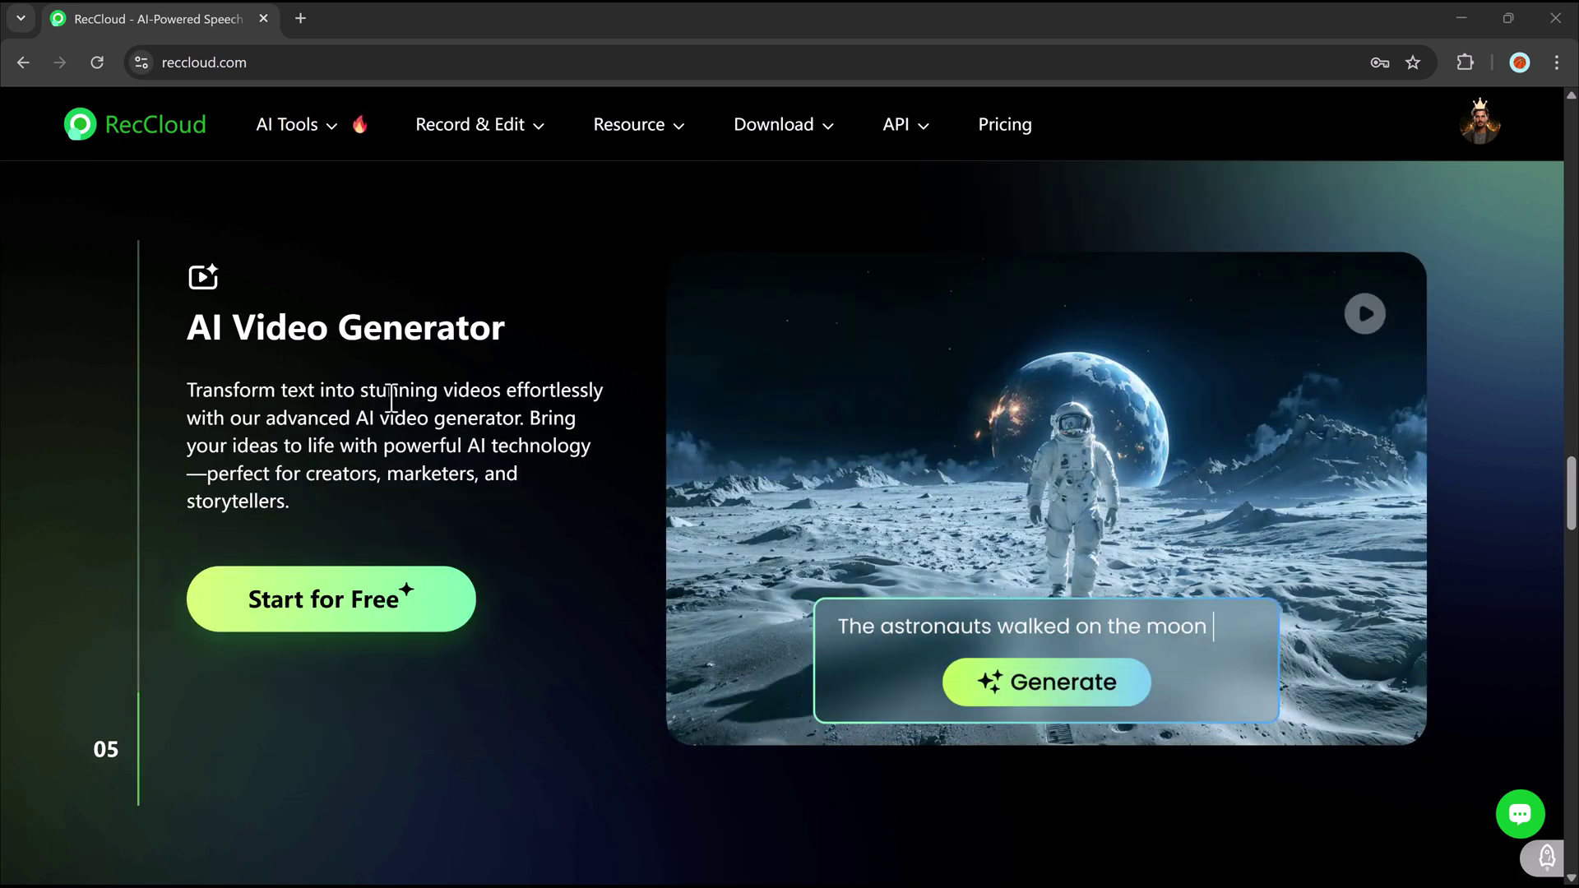
scroll(858, 424, "down", 8)
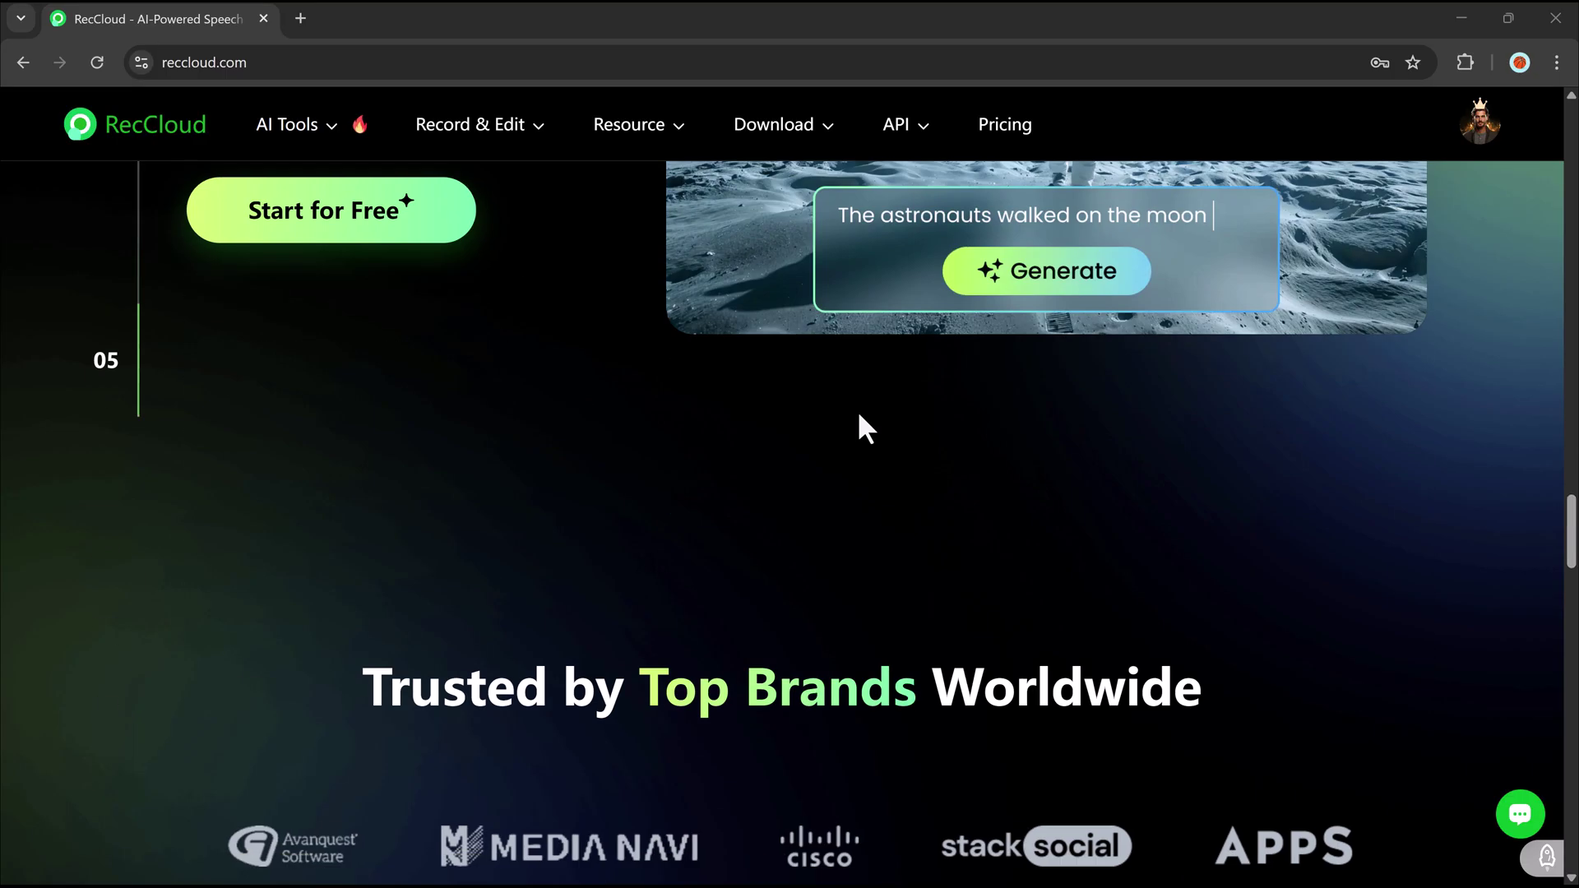
scroll(860, 416, "down", 10)
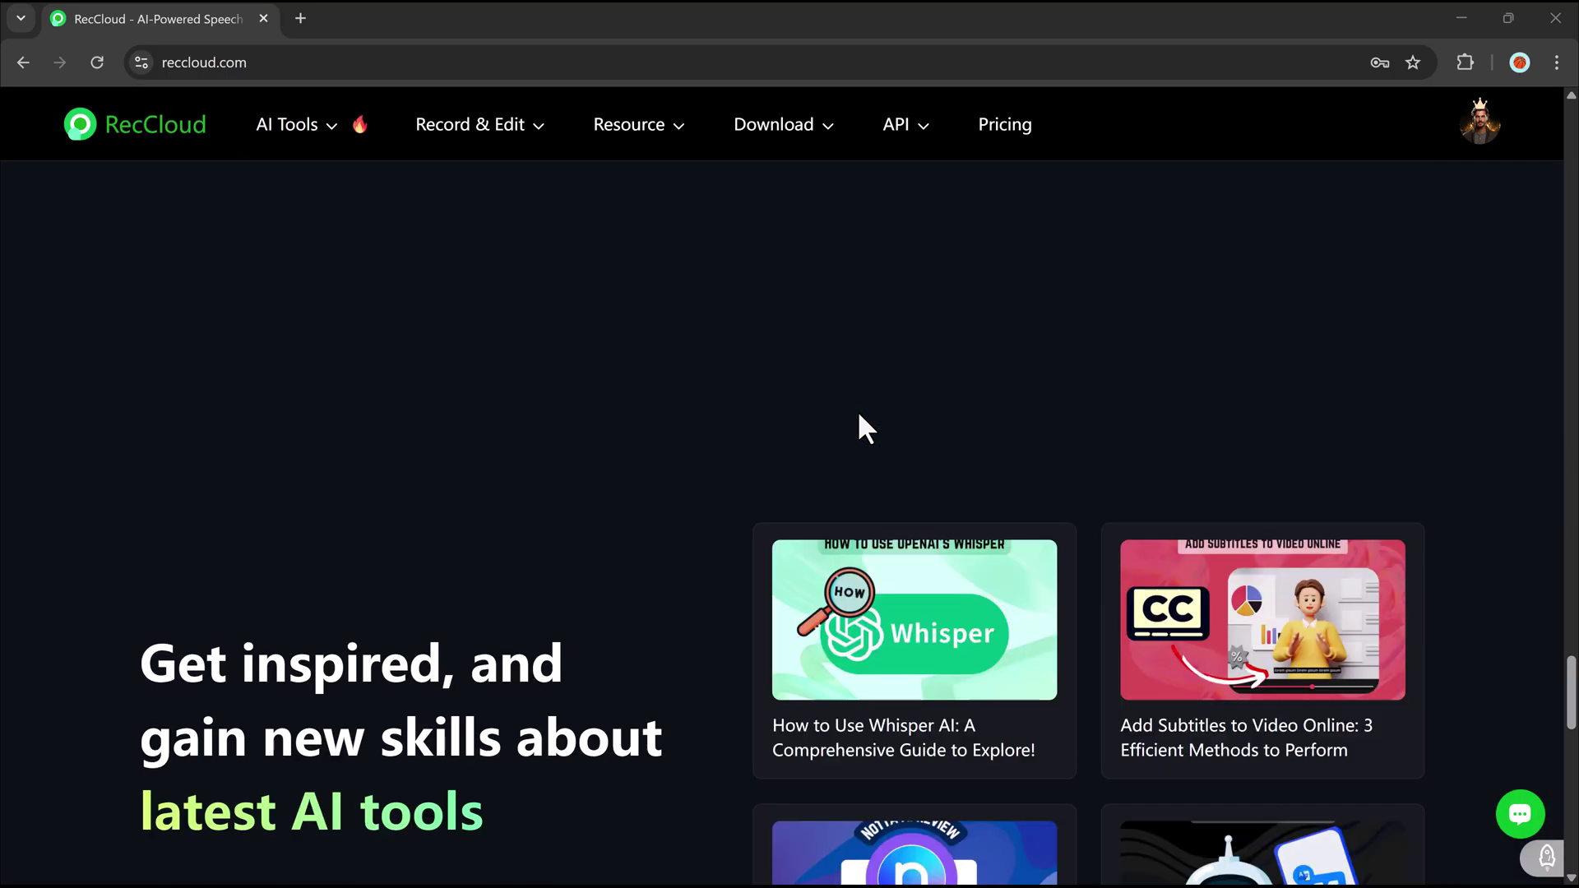
scroll(859, 415, "up", 15)
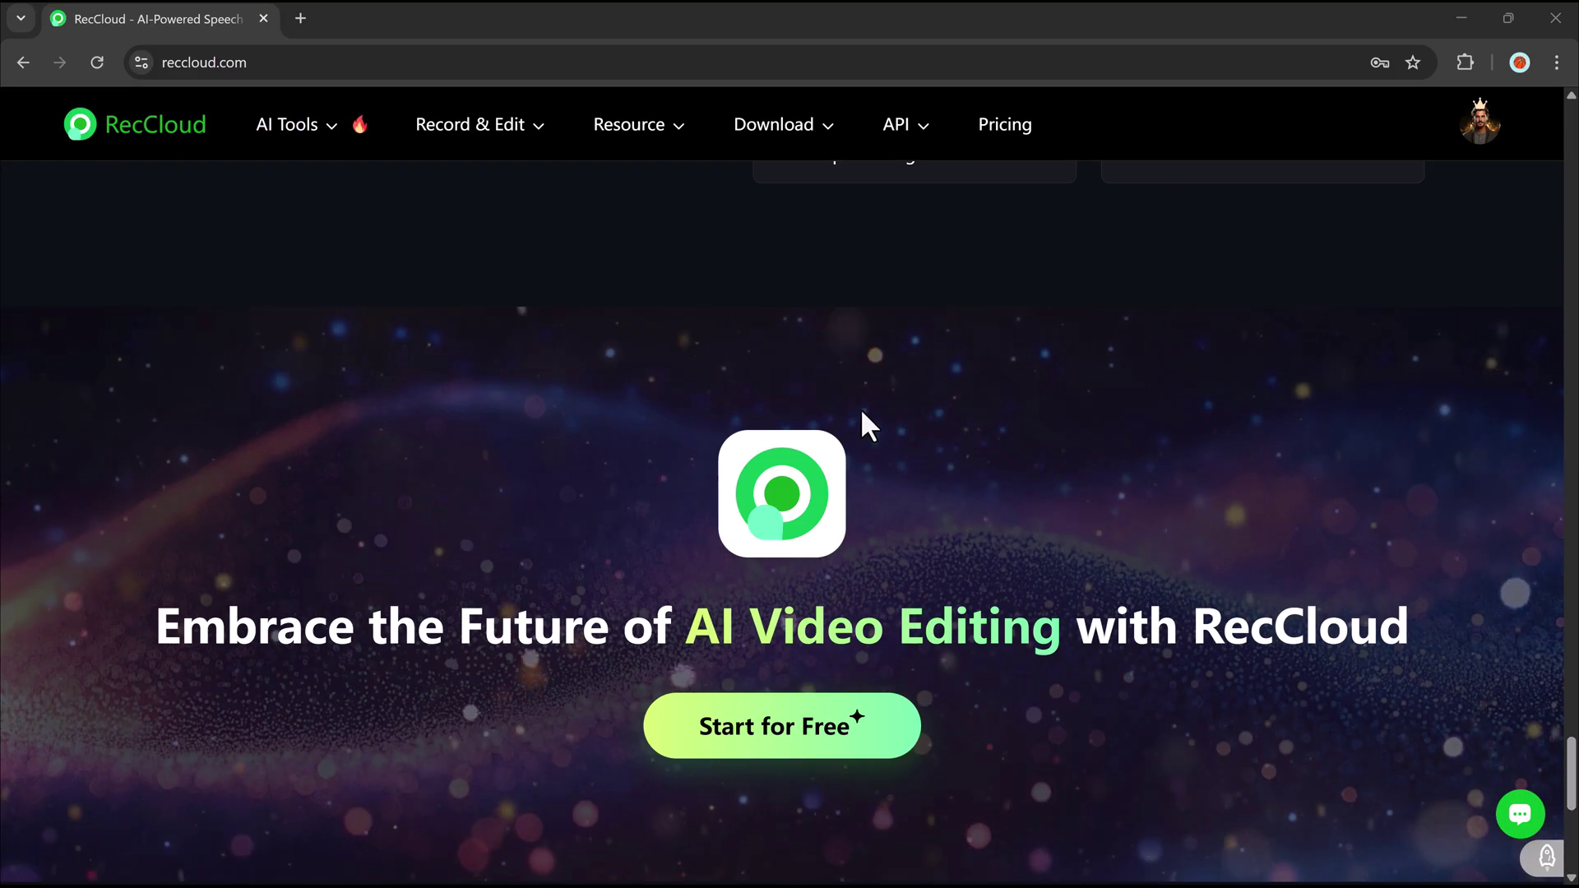
scroll(861, 407, "up", 6)
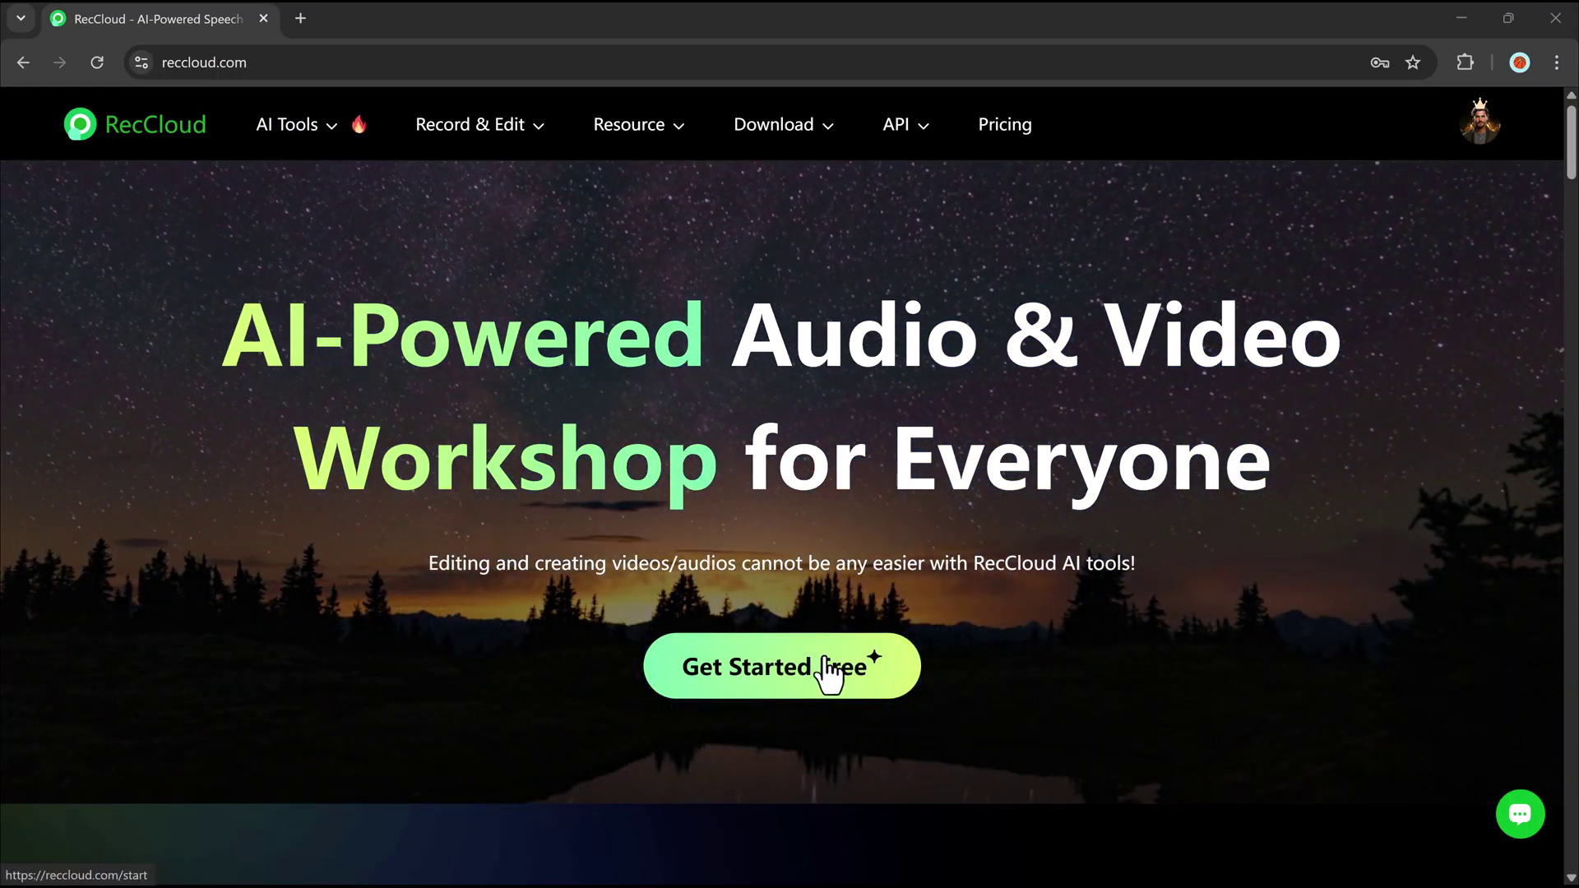
Enter the AI Tools page via Get Started Free and browse its tool list
left_click(827, 658)
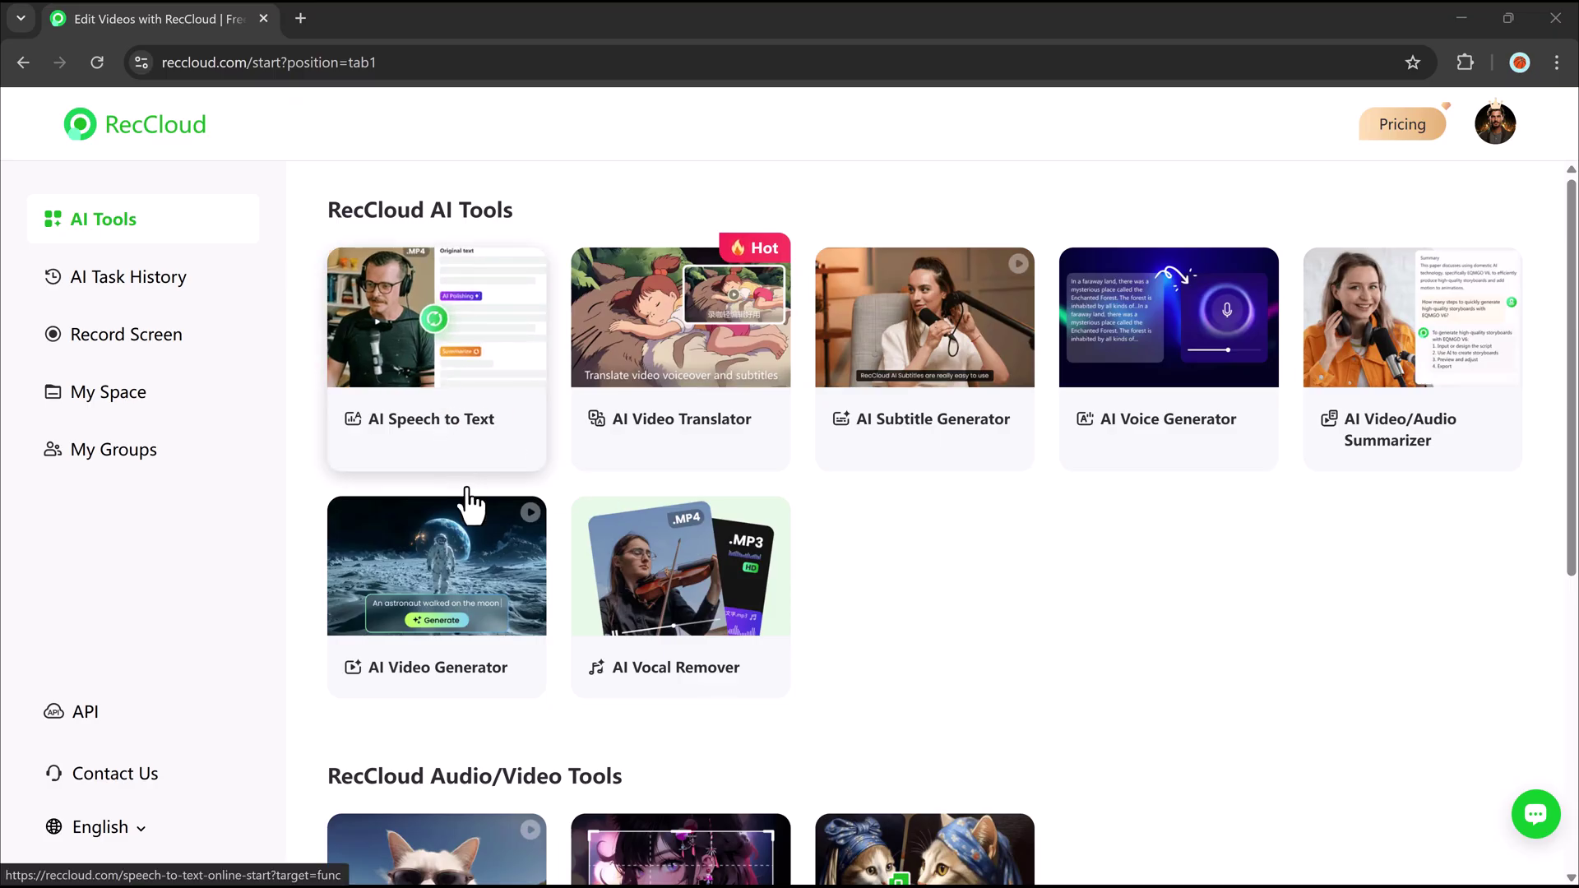
scroll(458, 529, "down", 3)
scroll(482, 506, "down", 3)
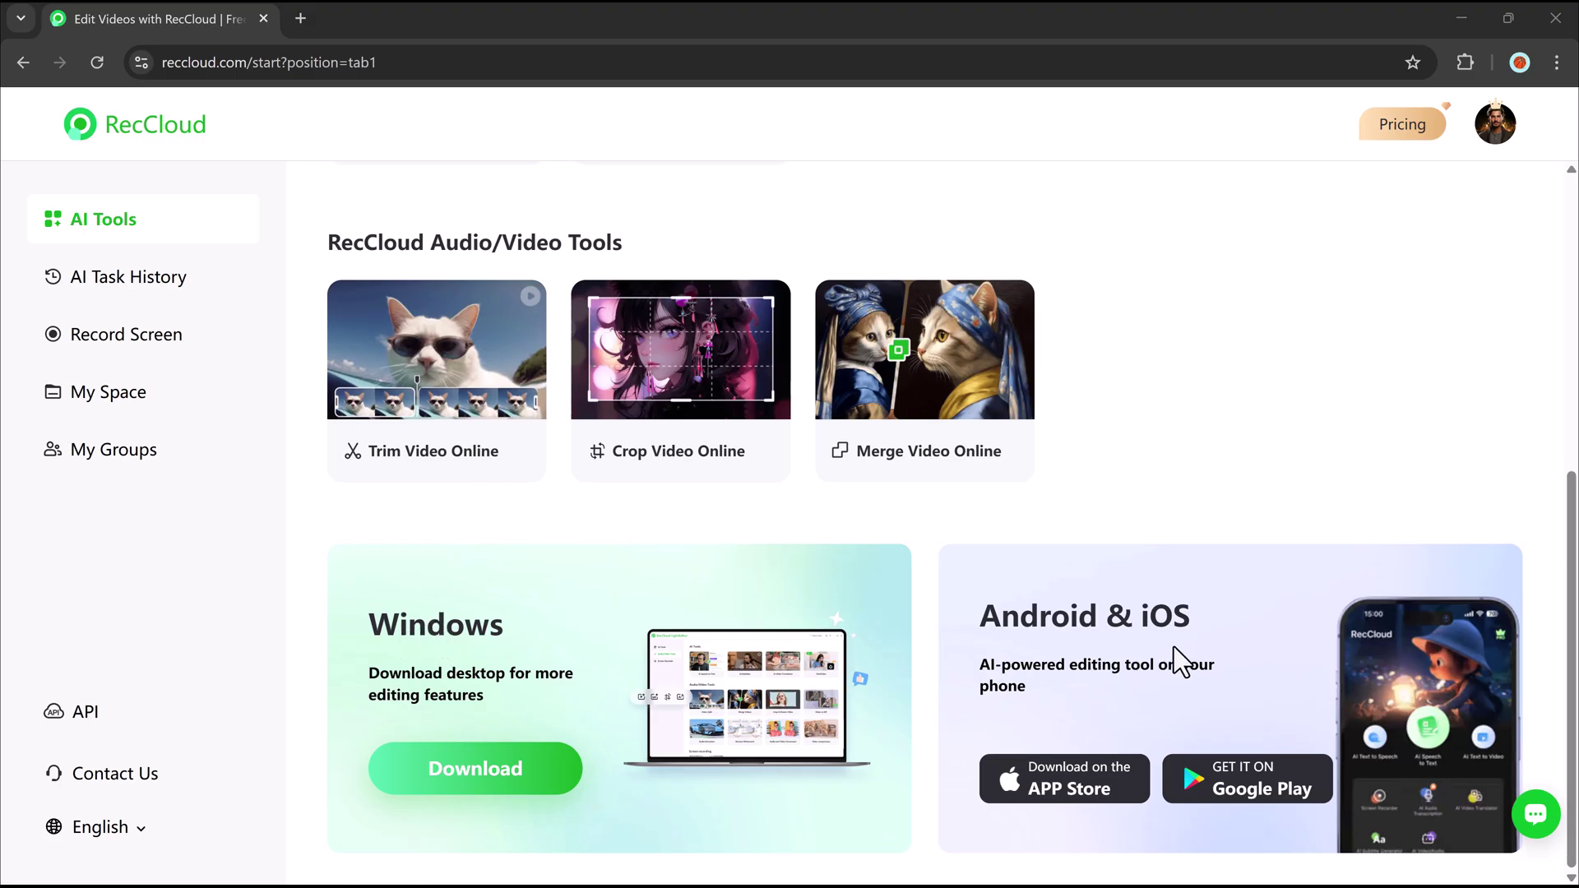
scroll(913, 649, "up", 5)
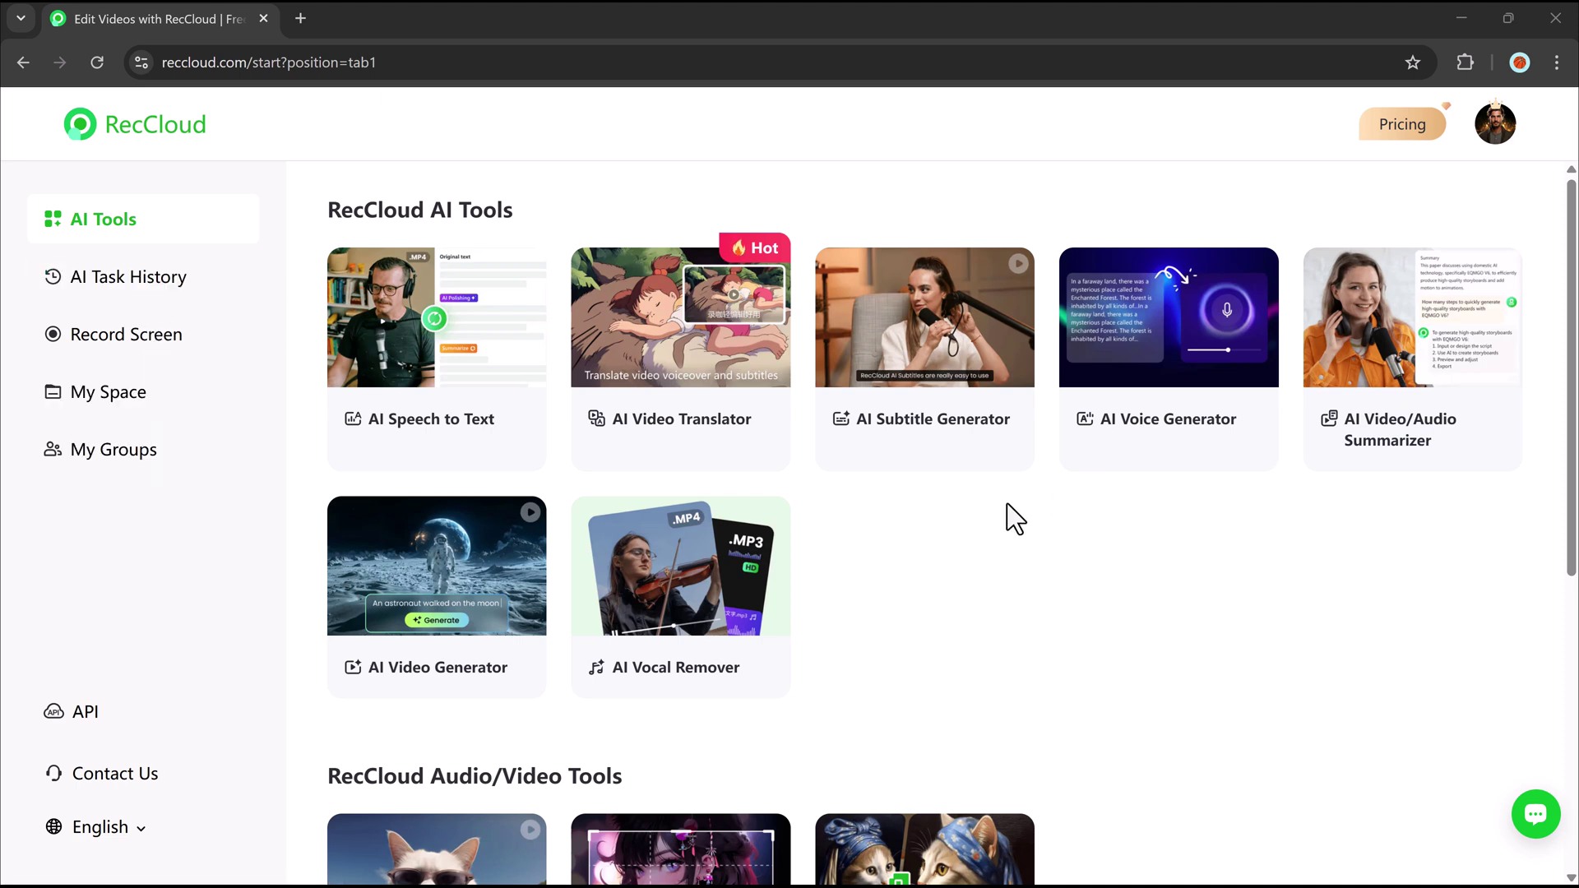
Open AI Speech to Text, dismiss What's New, and upload 100k subscribers.mp4
left_click(403, 308)
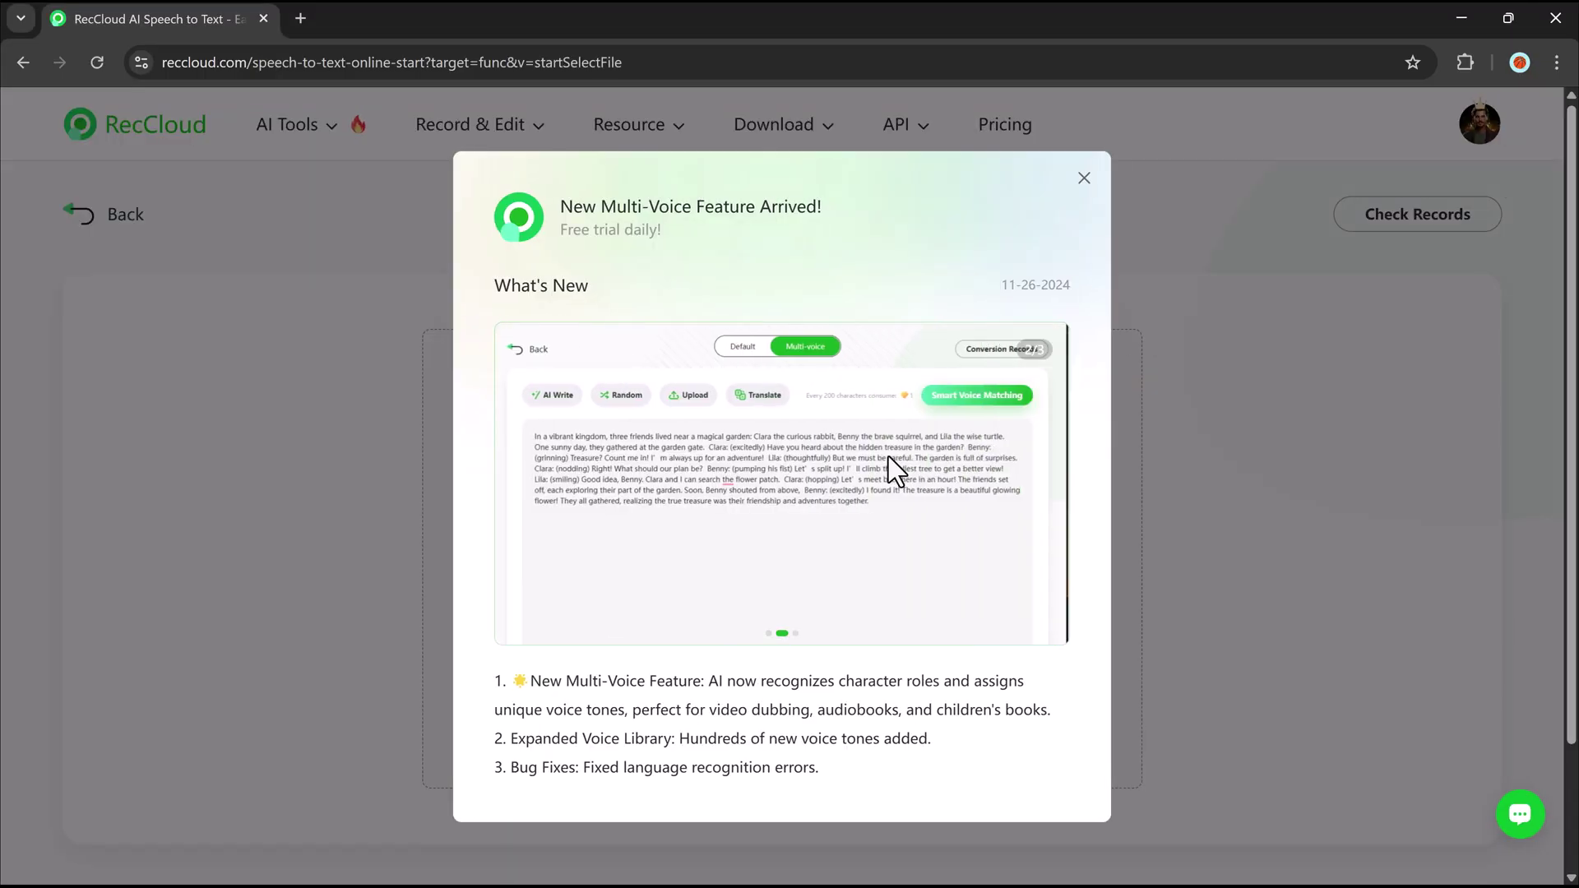
left_click(1092, 180)
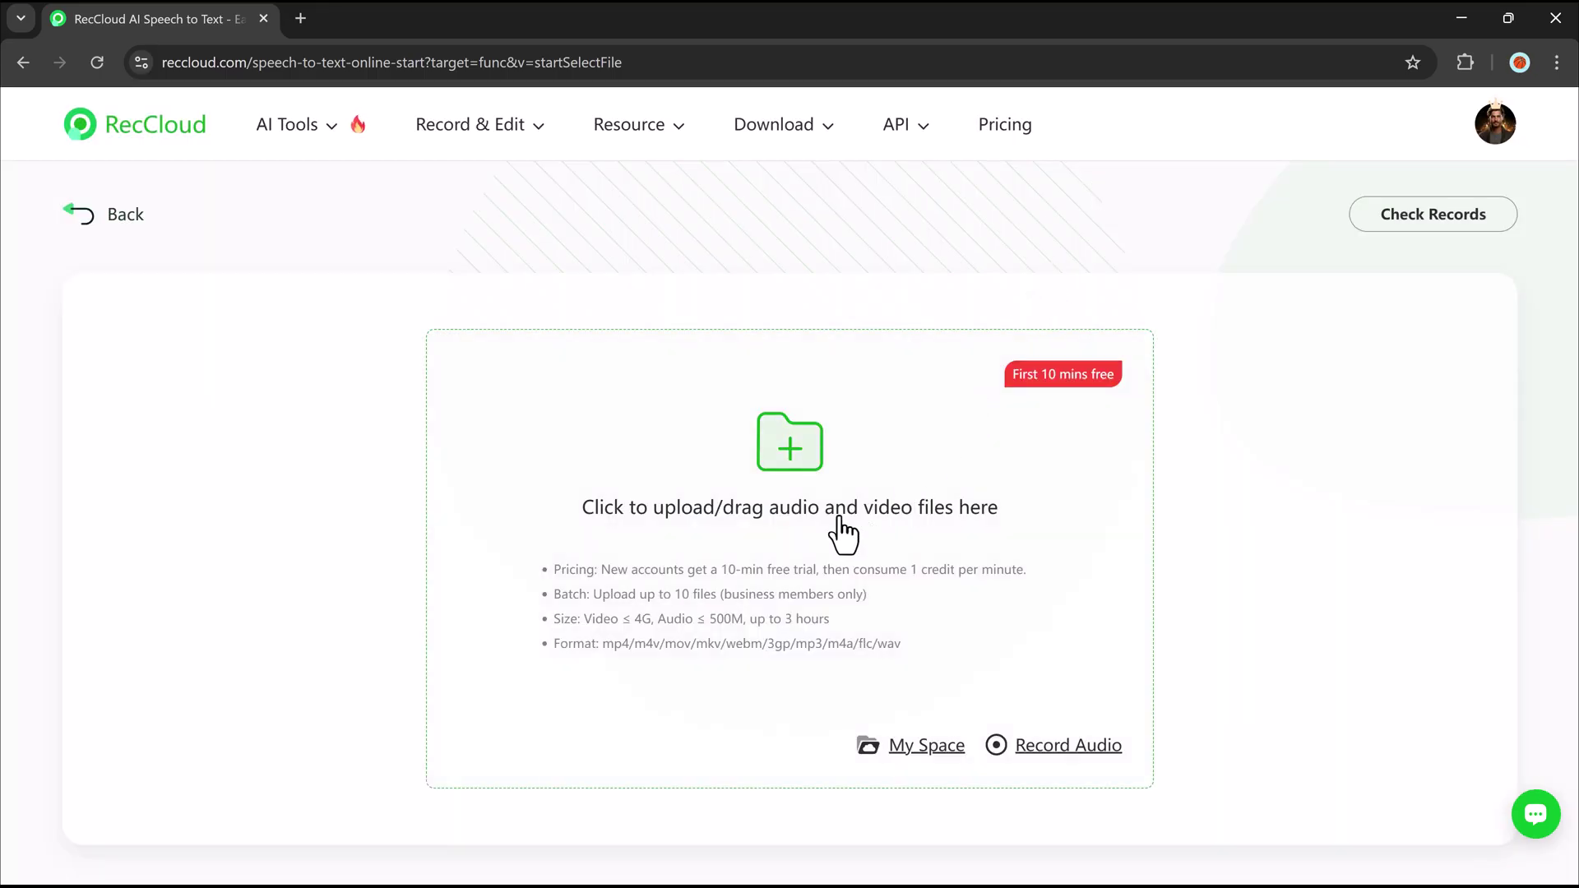
left_click(780, 444)
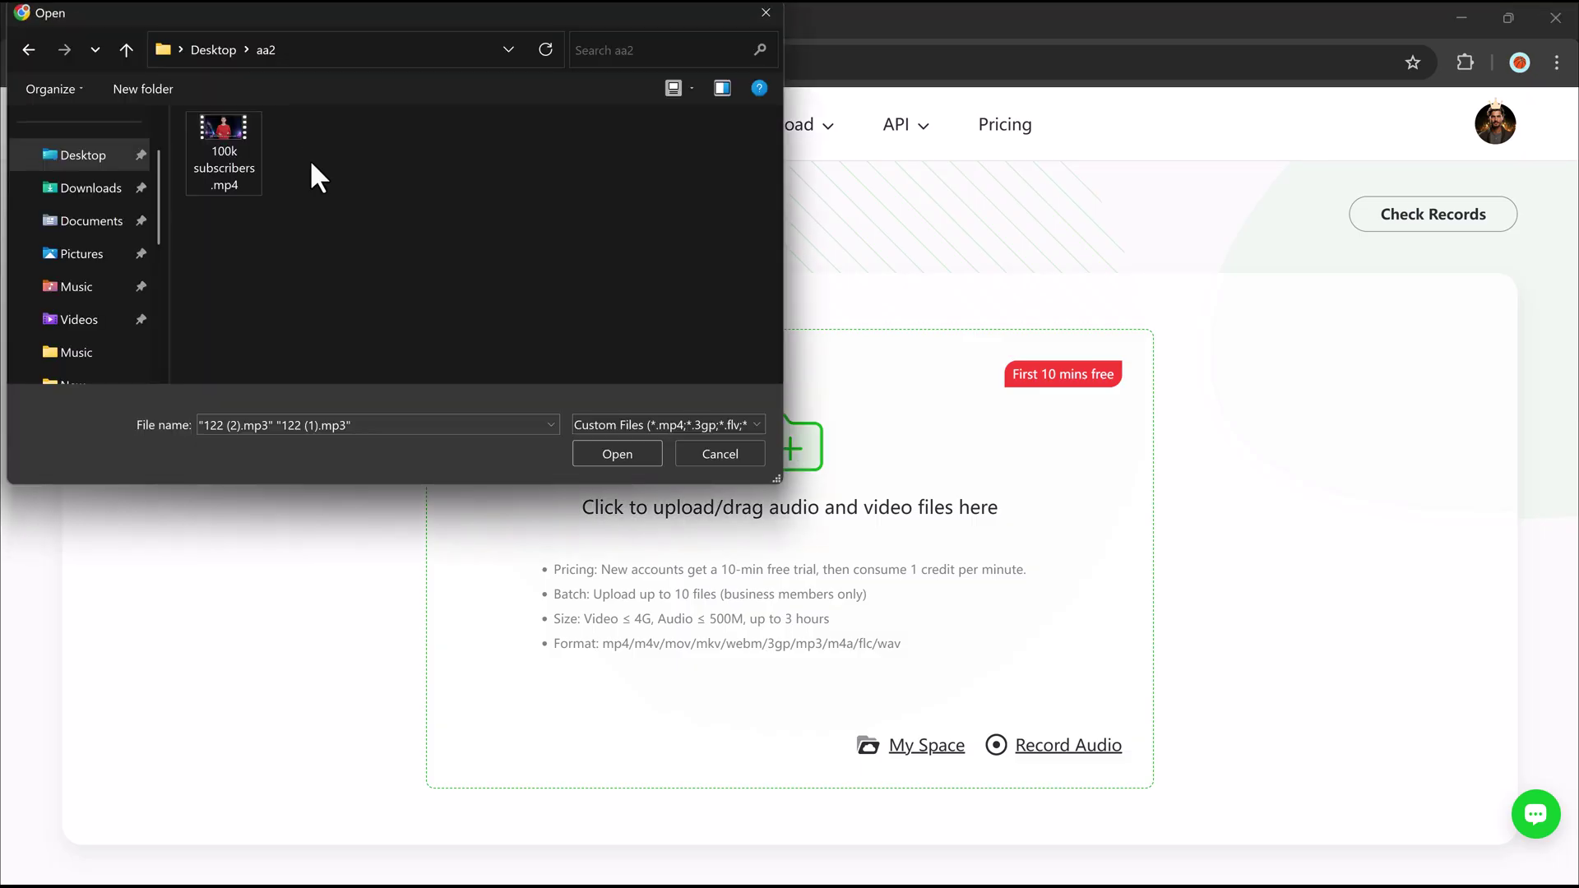
double_click(214, 127)
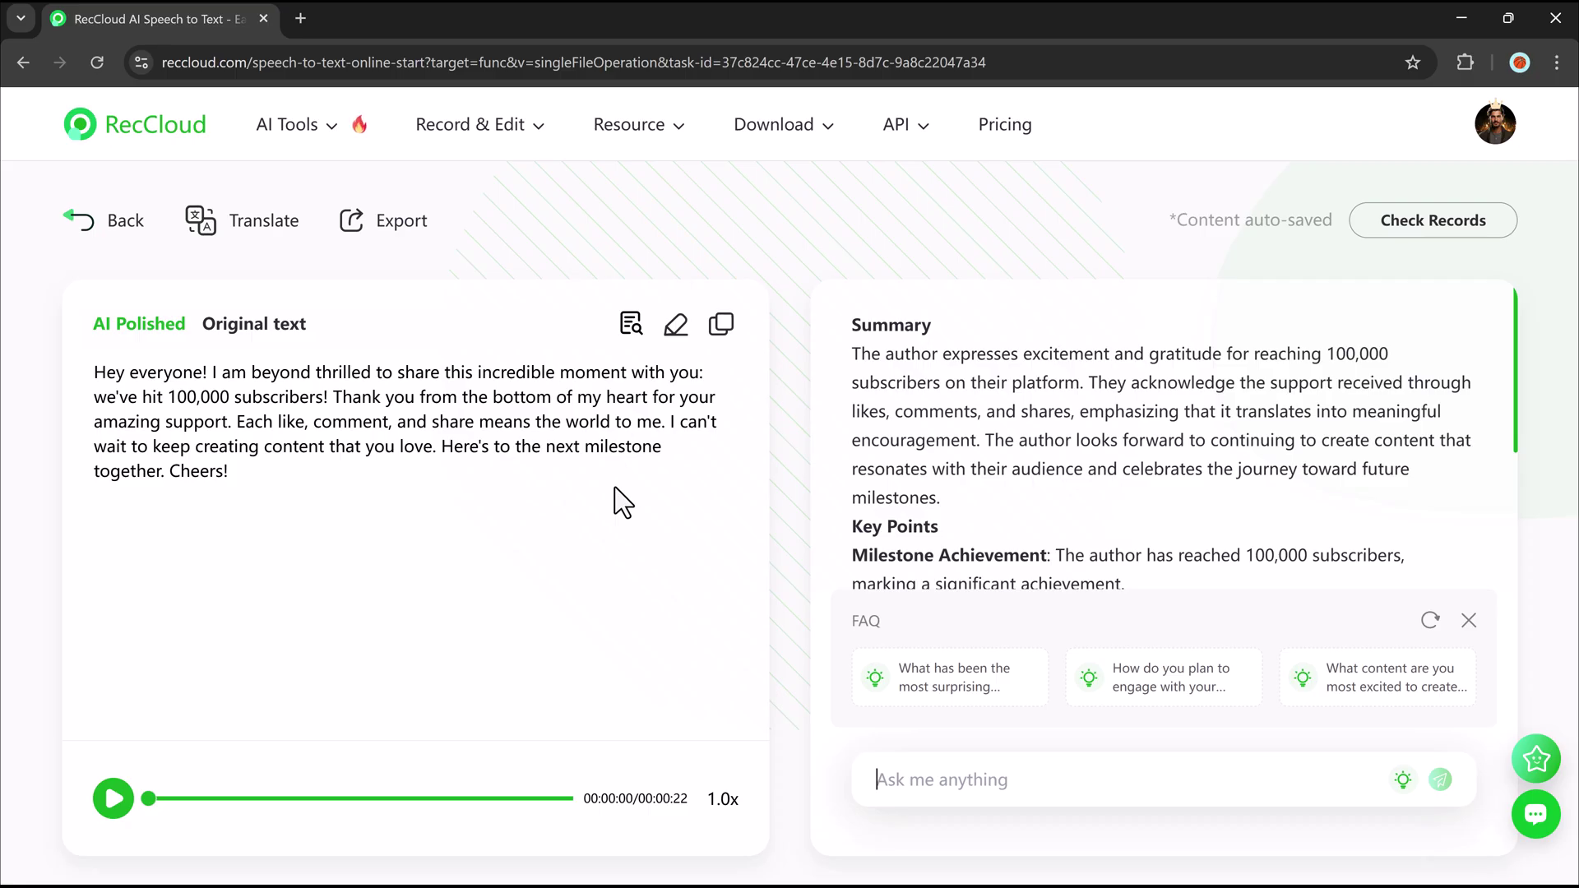
Play the audio, send the suggested upcoming-content question to the chat, then return to AI Tools
left_click(113, 798)
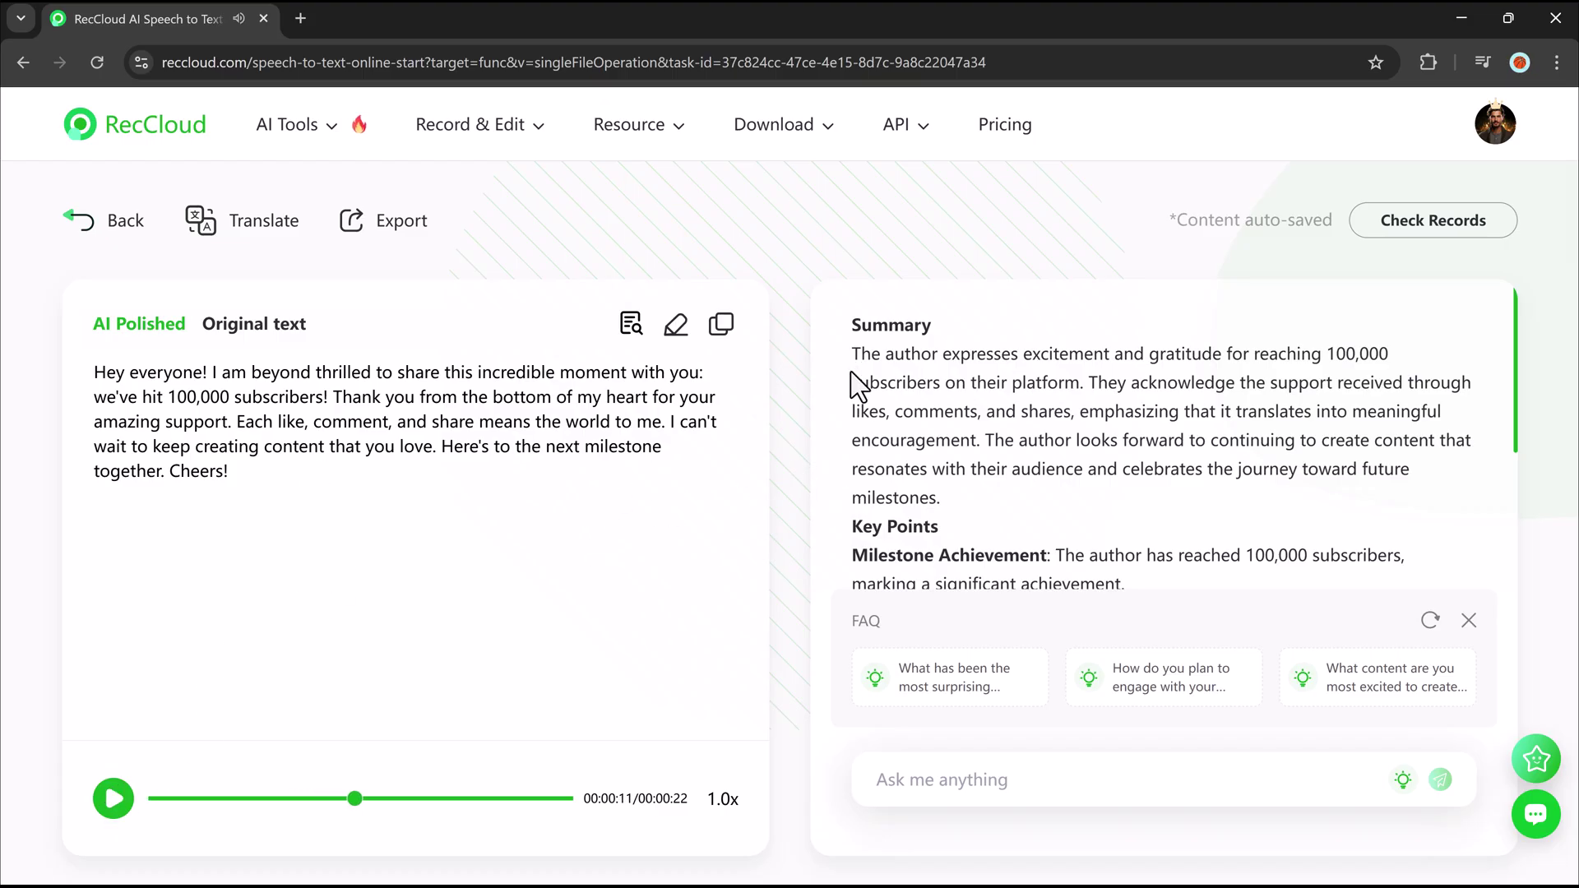
scroll(1242, 356, "down", 3)
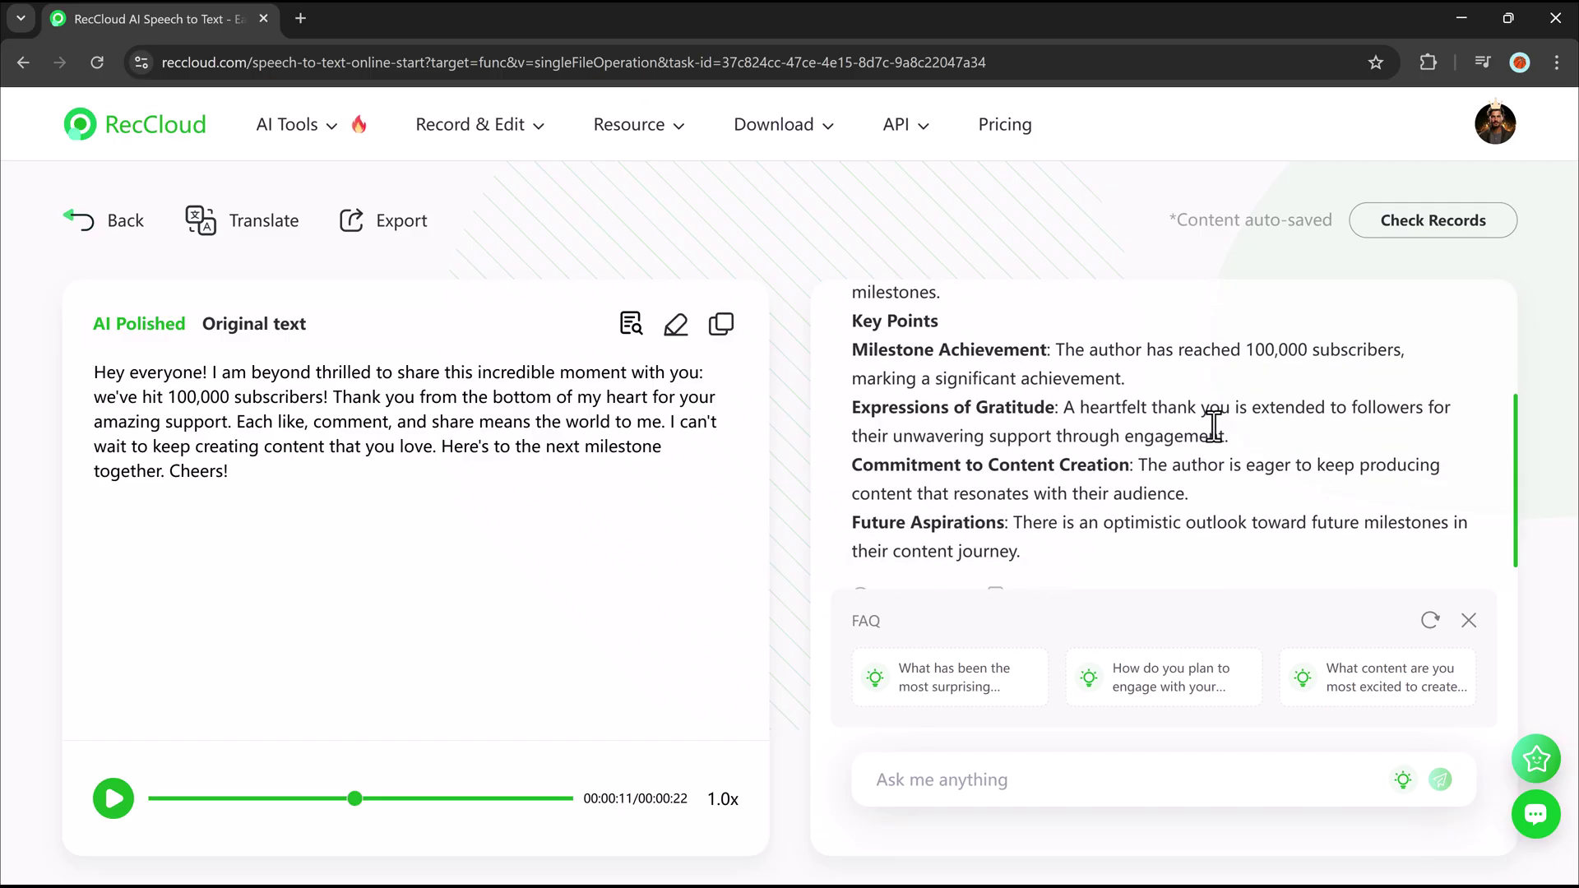
left_click(1398, 693)
left_click(1440, 768)
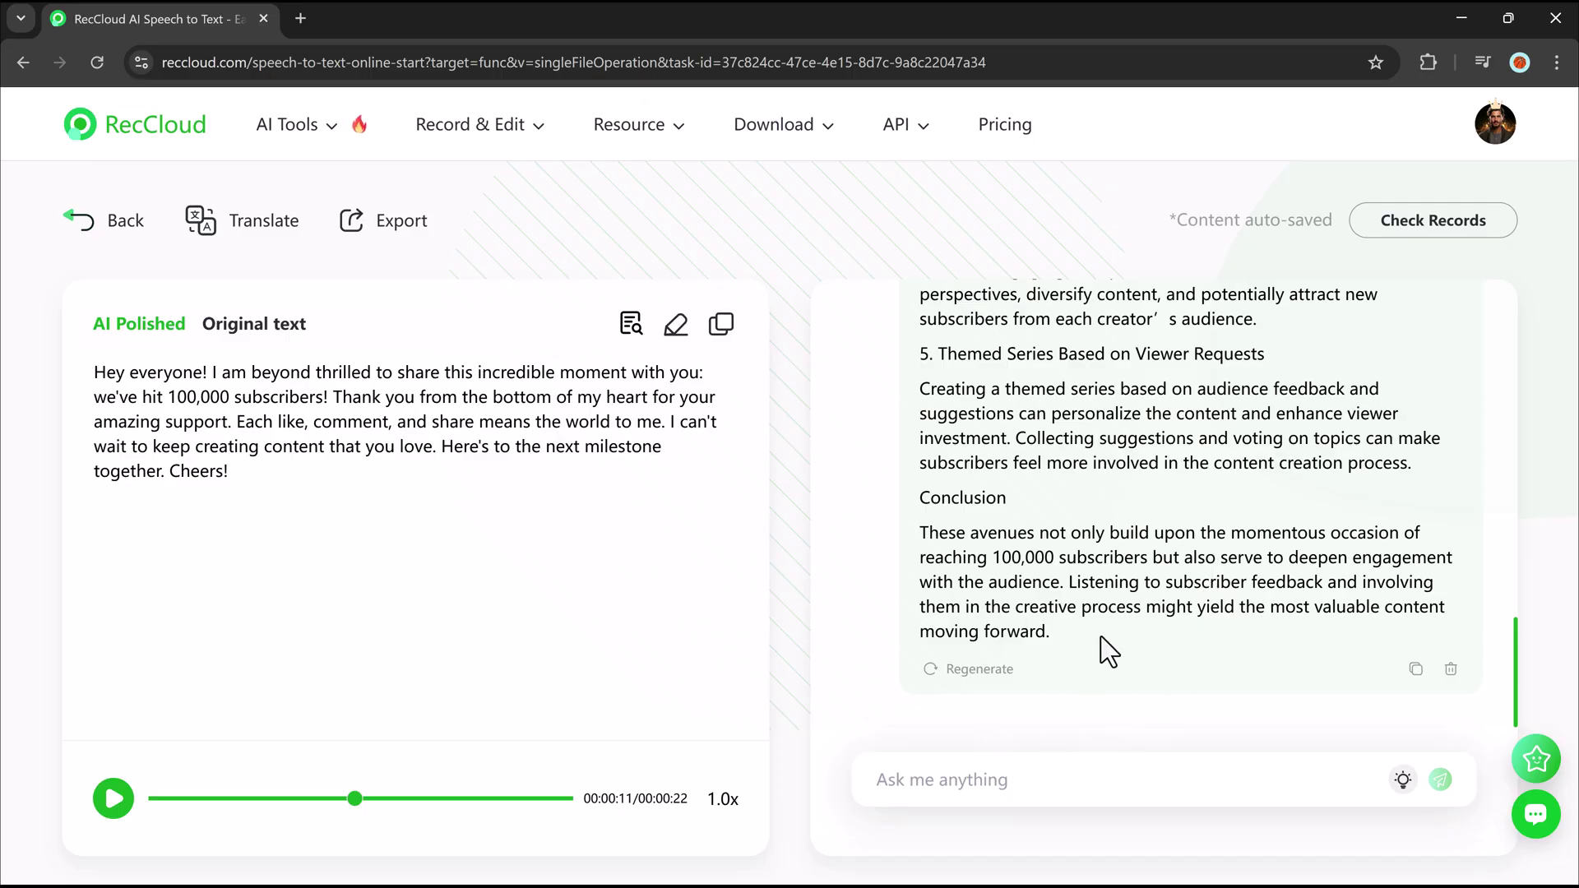
left_click(157, 134)
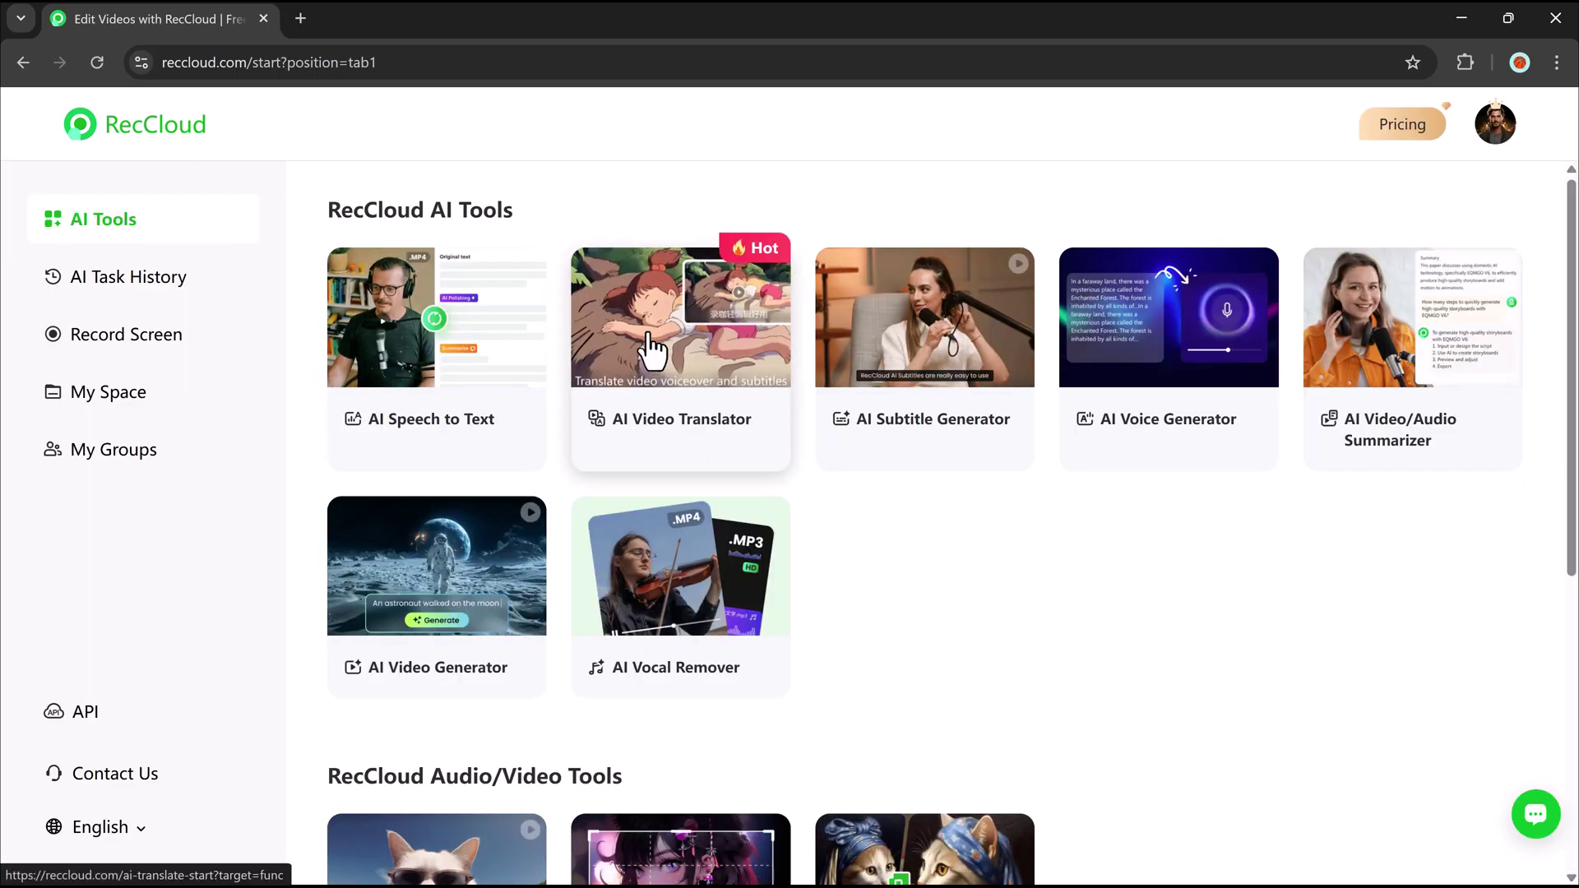
Upload 100k subscribers.mp4 to AI Video Translator in audio-and-subtitle Video Translation mode
left_click(654, 349)
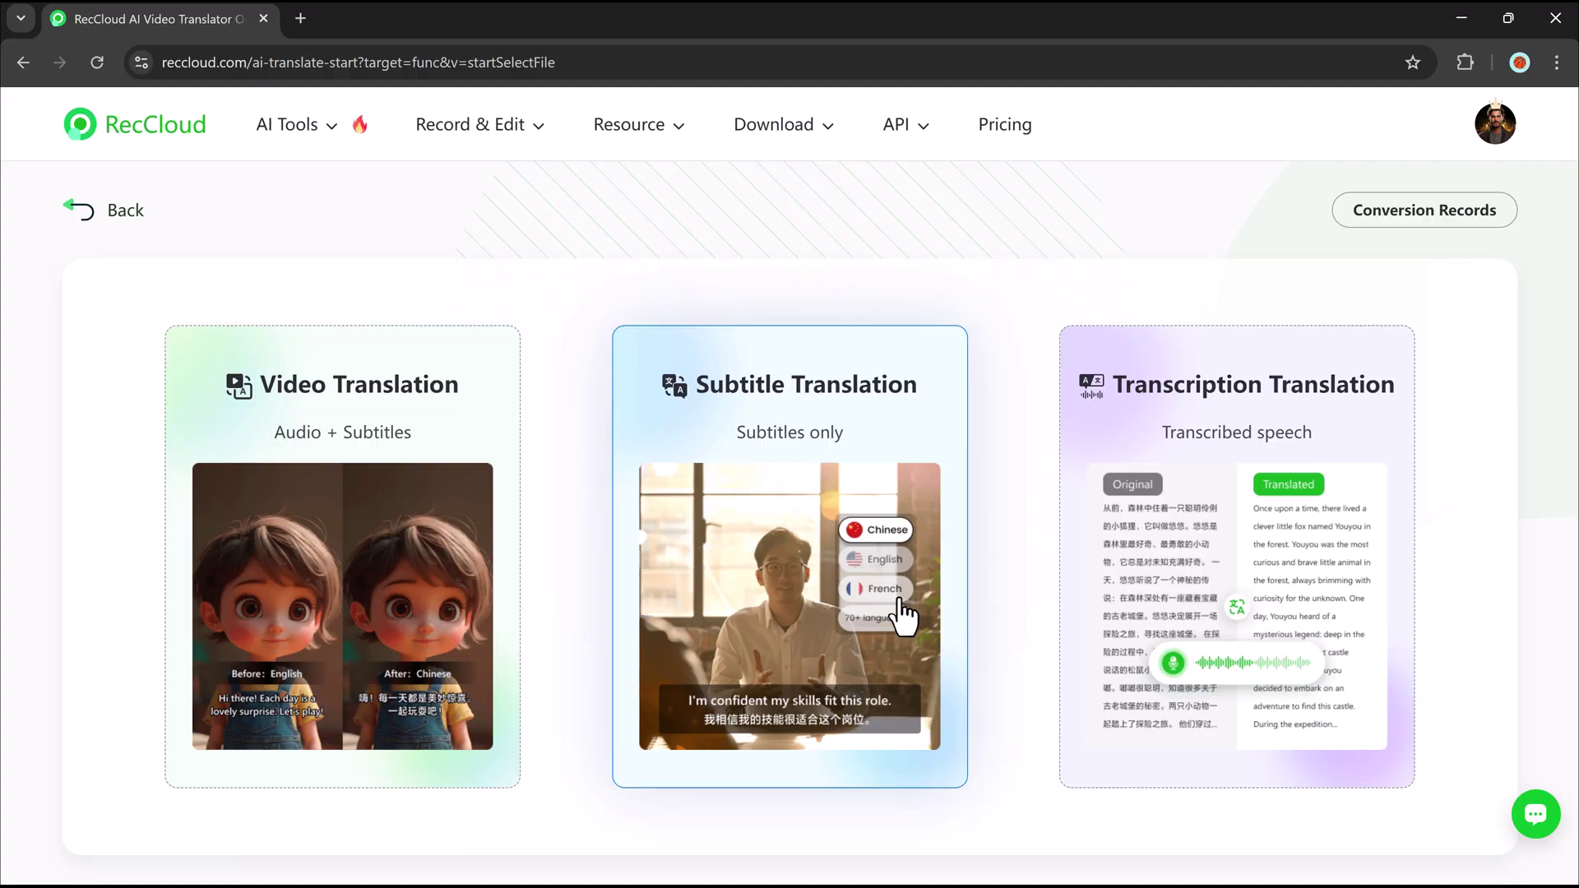
left_click(356, 591)
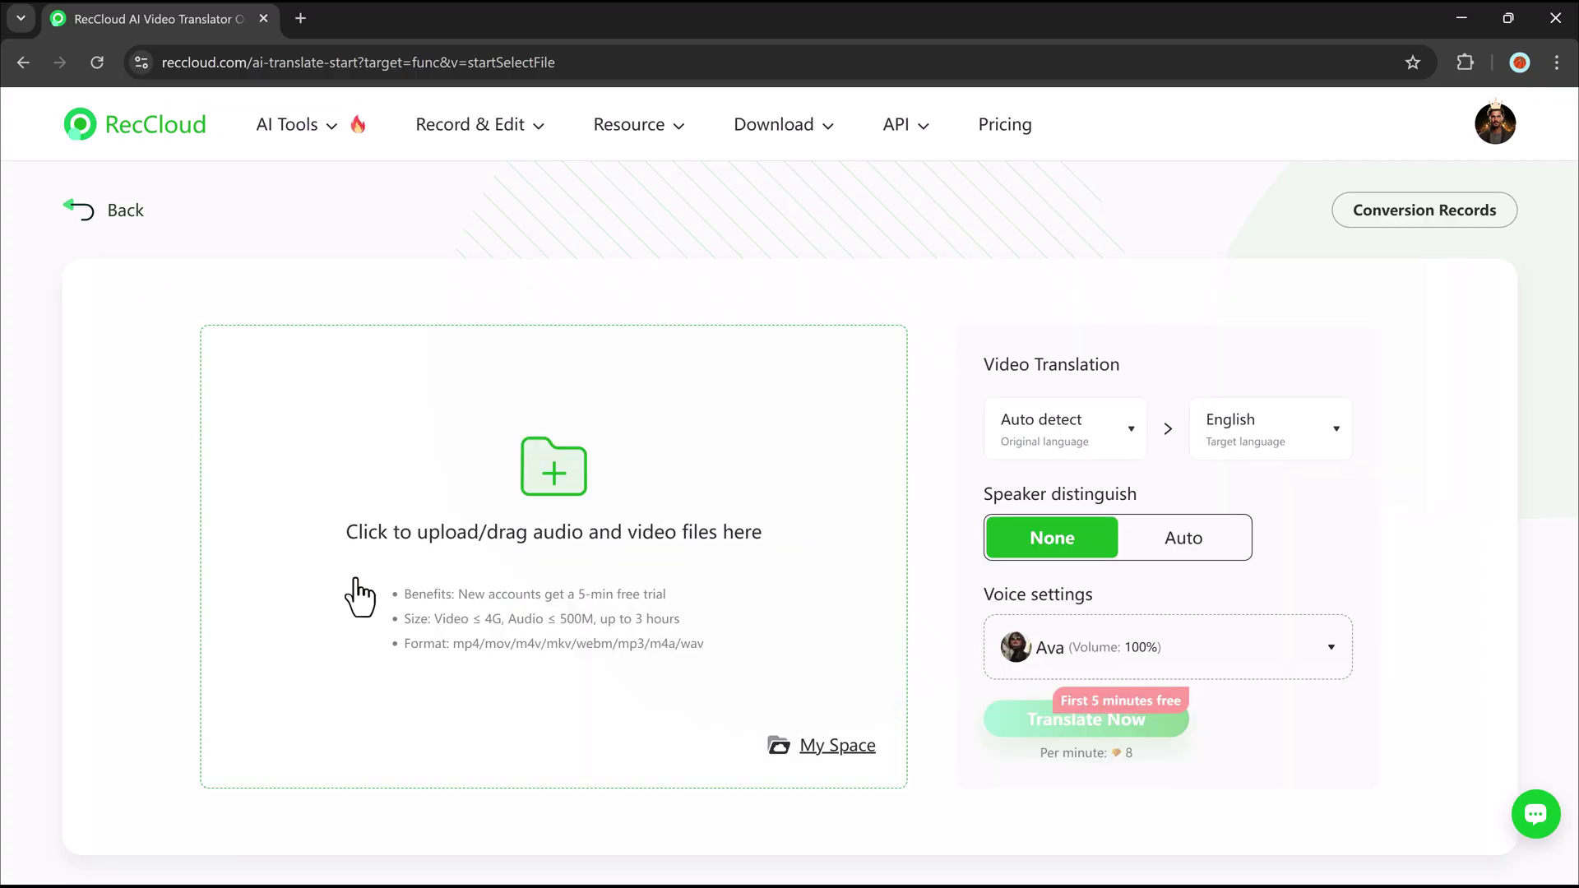
left_click(570, 491)
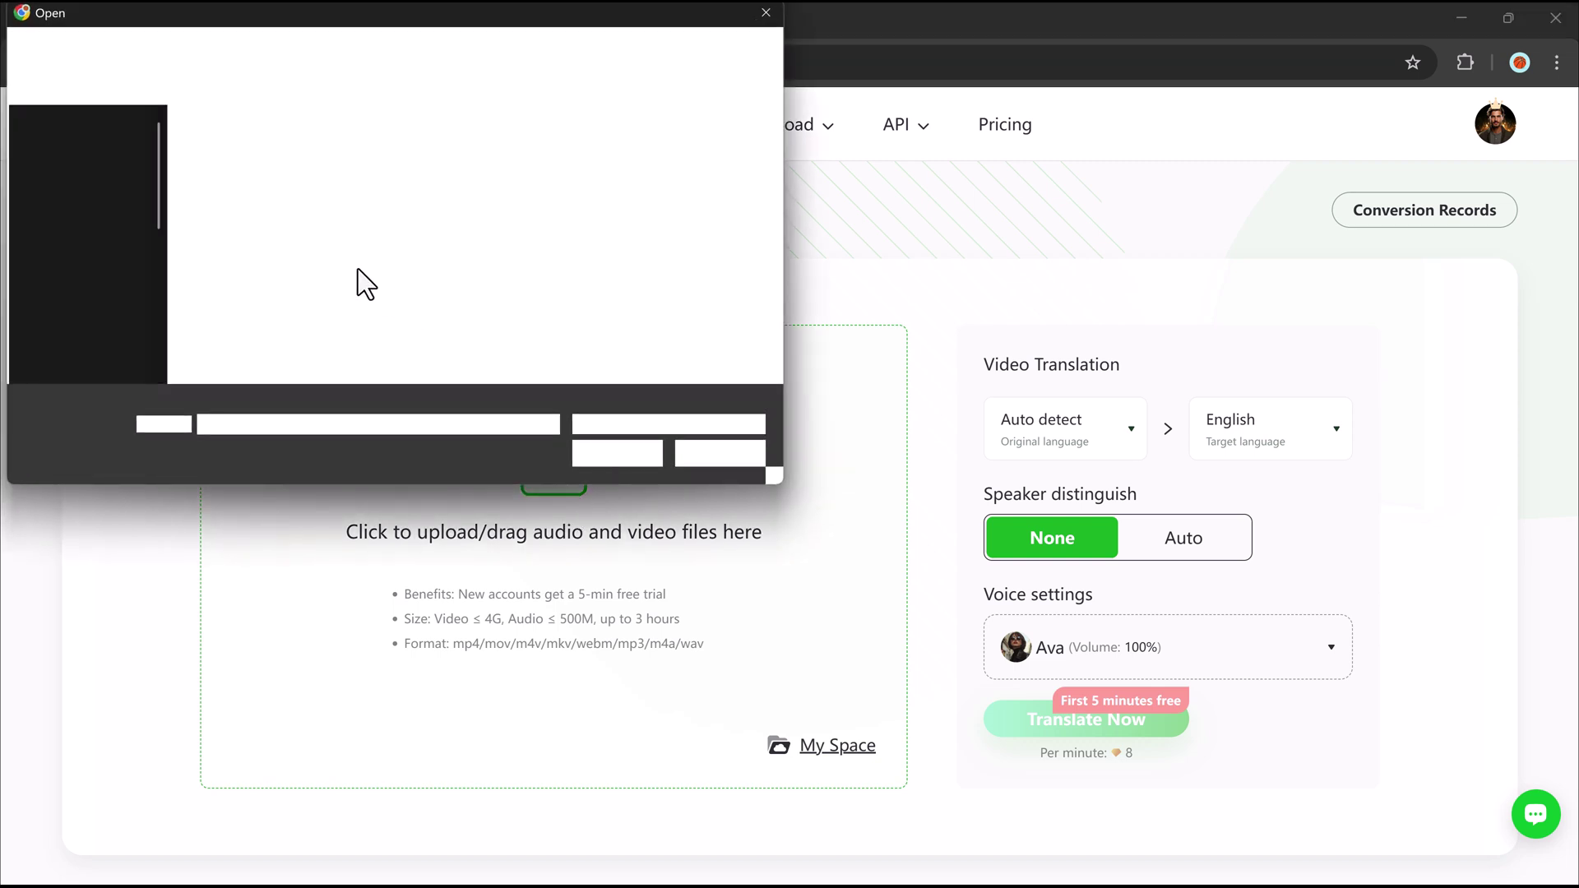
double_click(245, 186)
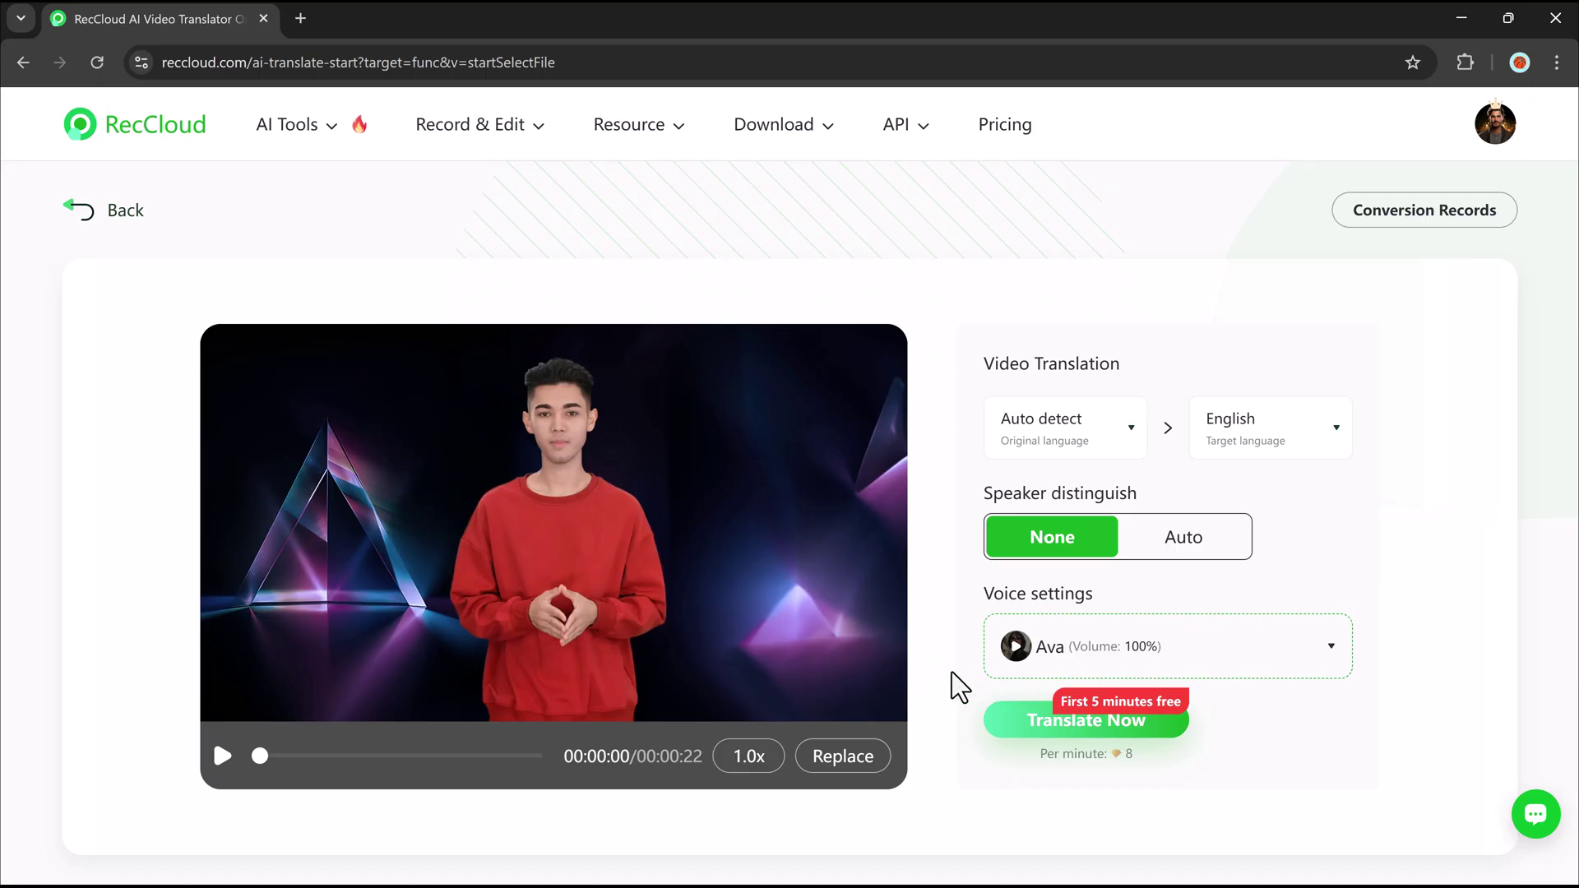
Preview the video and set translation from English to German
left_click(221, 758)
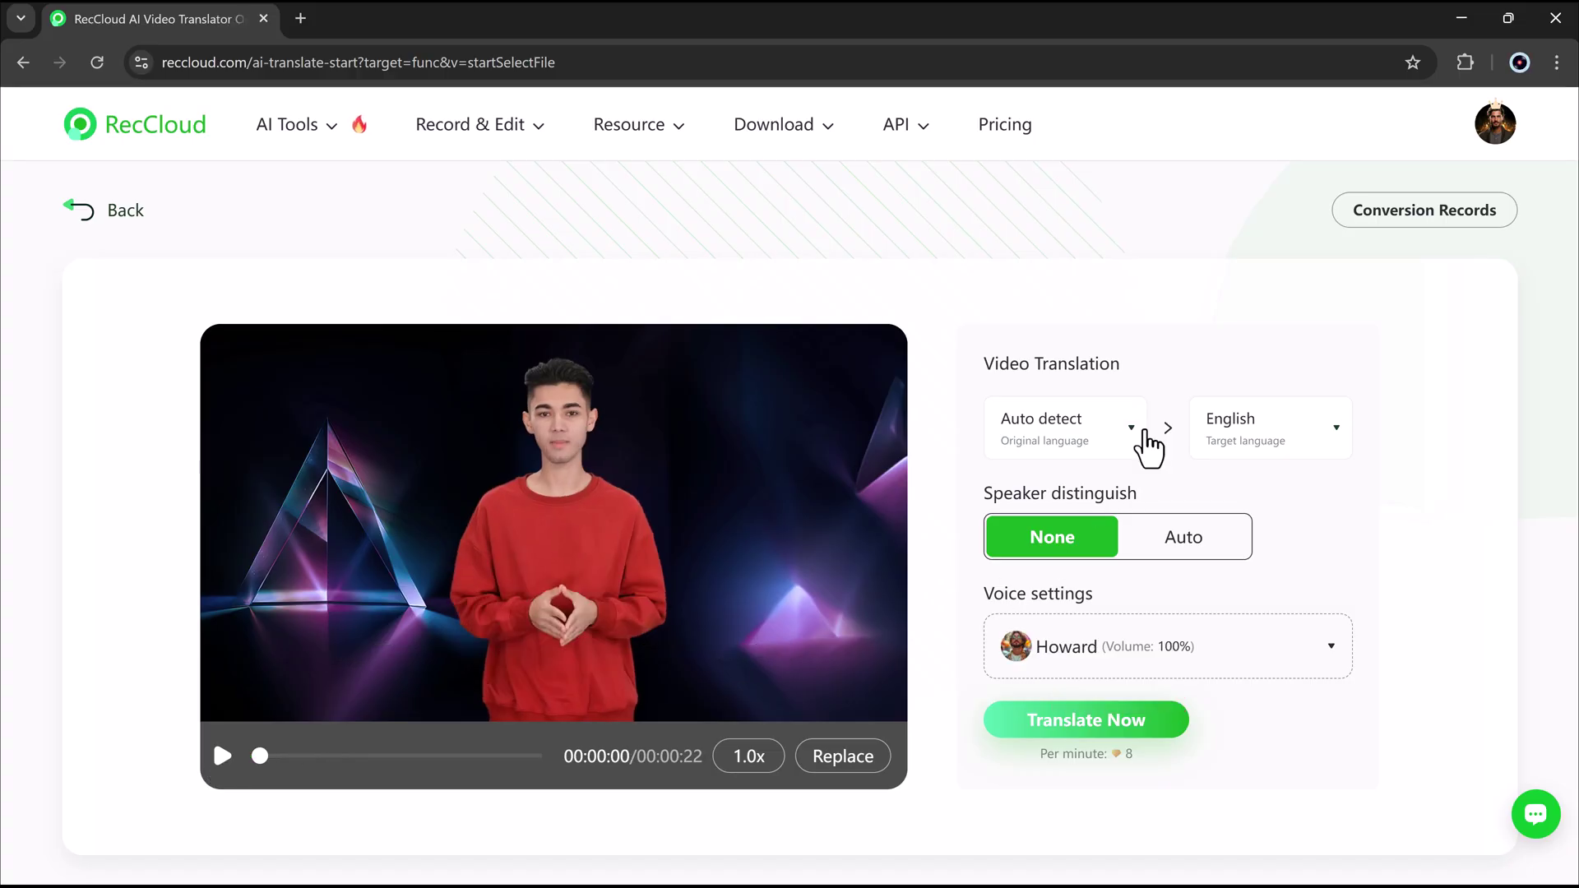
left_click(1137, 446)
scroll(1018, 634, "down", 3)
scroll(1018, 633, "down", 5)
scroll(1022, 616, "up", 10)
left_click(1056, 568)
left_click(1271, 428)
scroll(1266, 642, "down", 8)
scroll(1257, 626, "up", 3)
scroll(1257, 626, "up", 3)
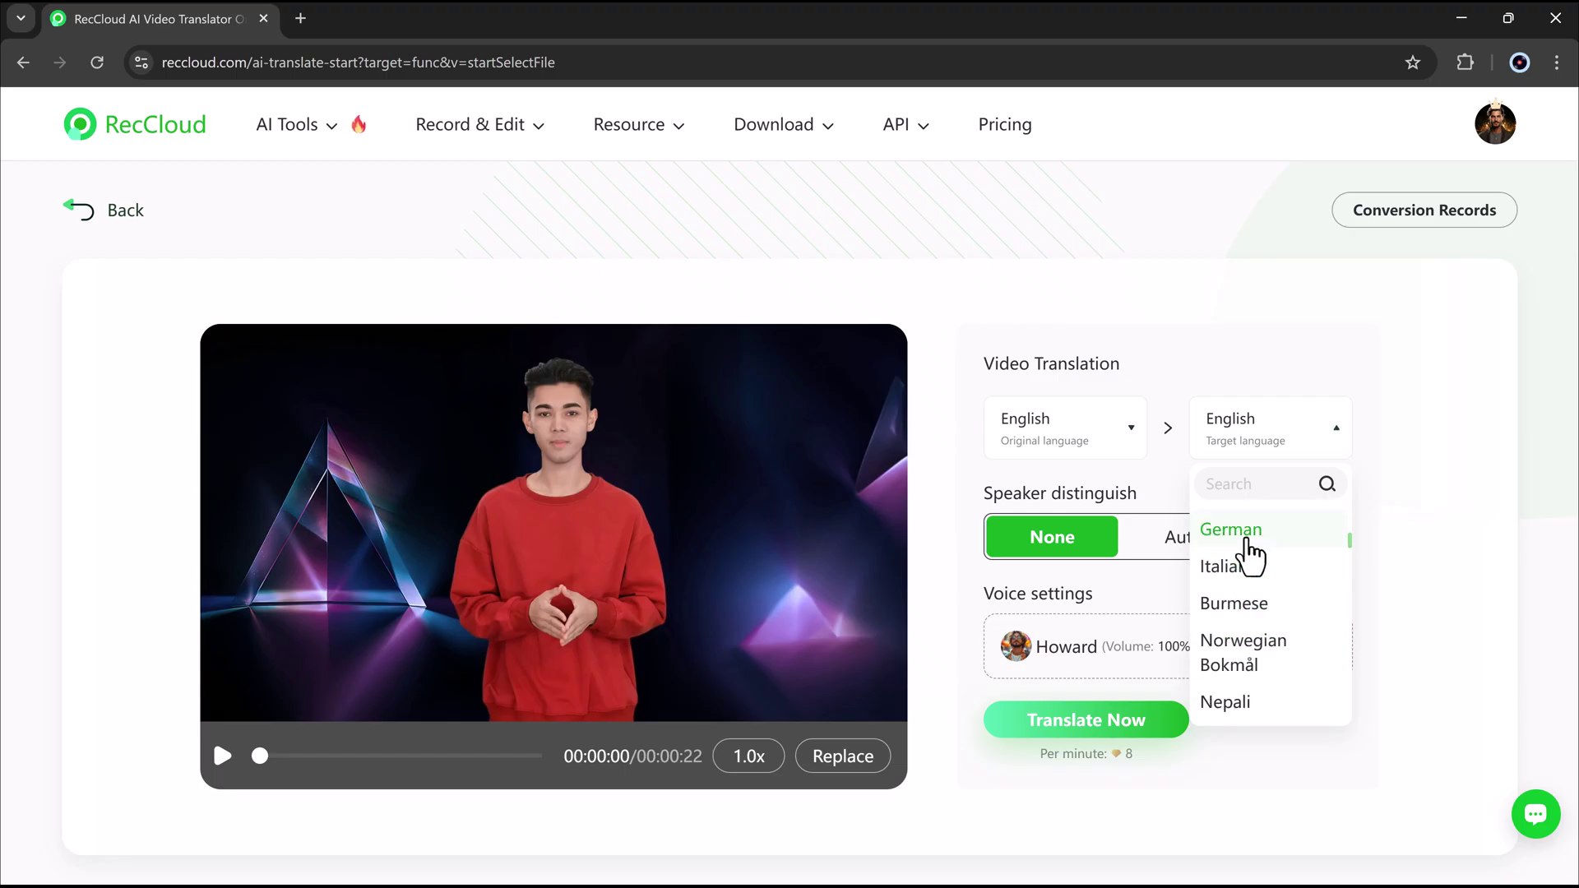
left_click(1242, 533)
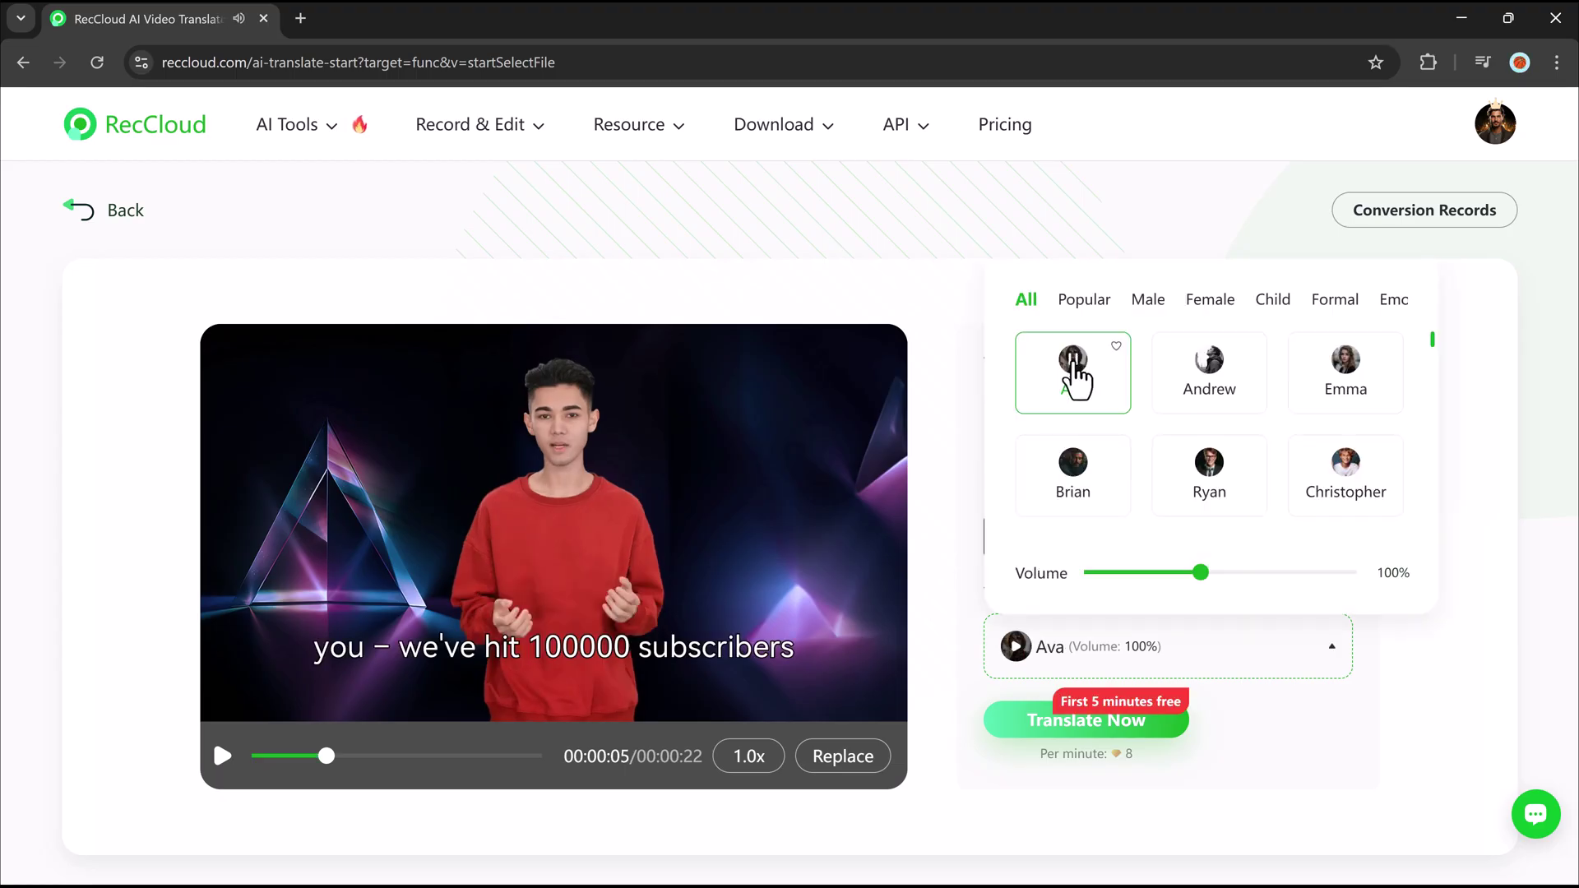
Choose the Maximilian dubbing voice and start the translation
left_click(1207, 463)
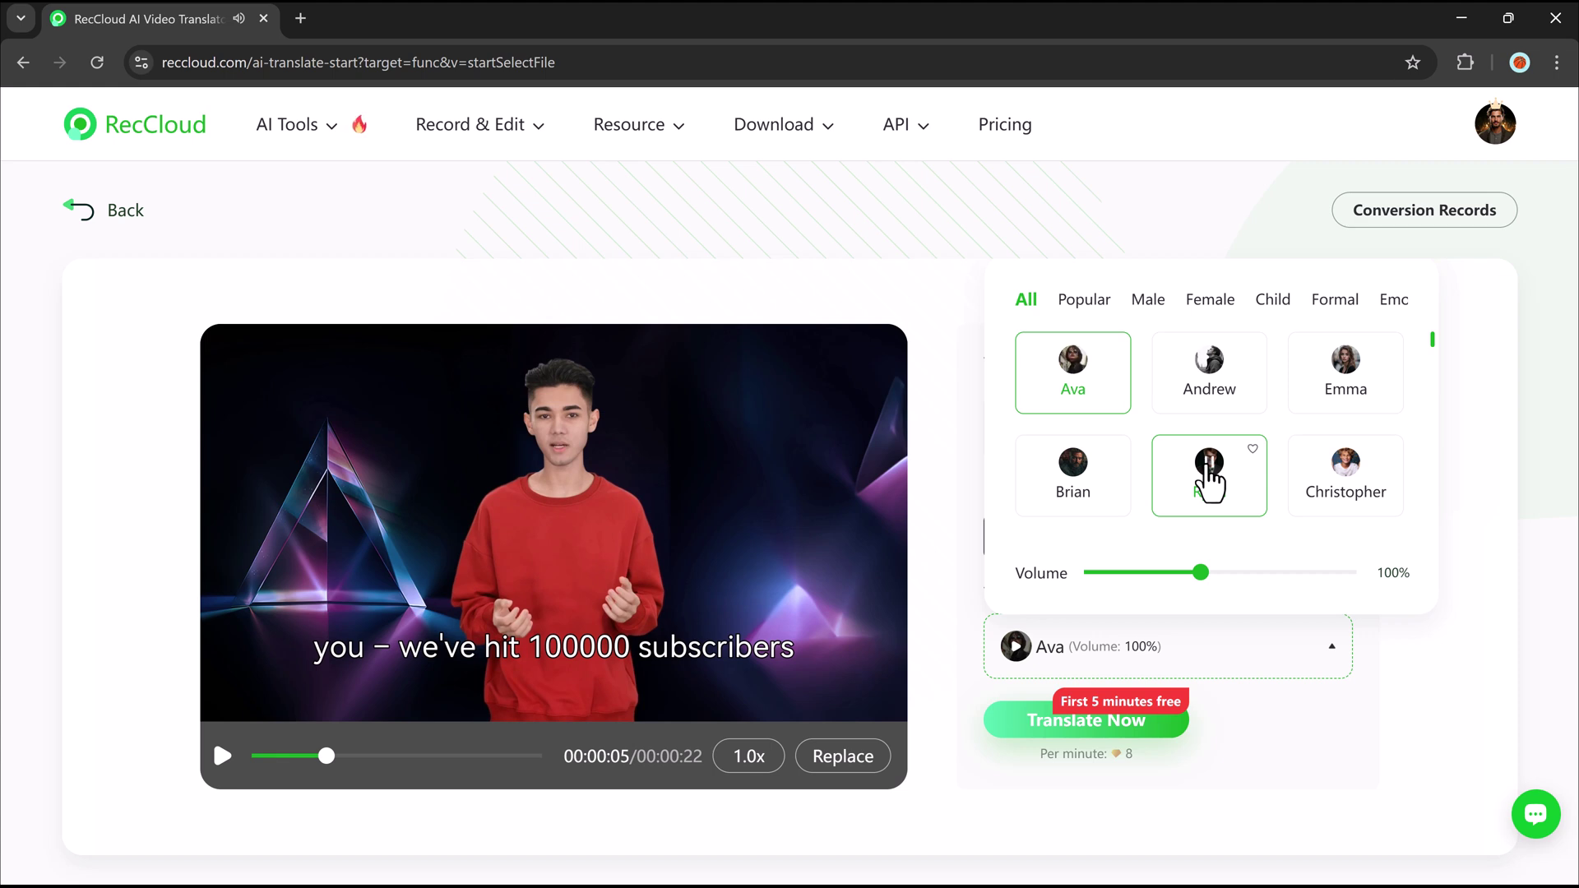
scroll(1208, 473, "down", 5)
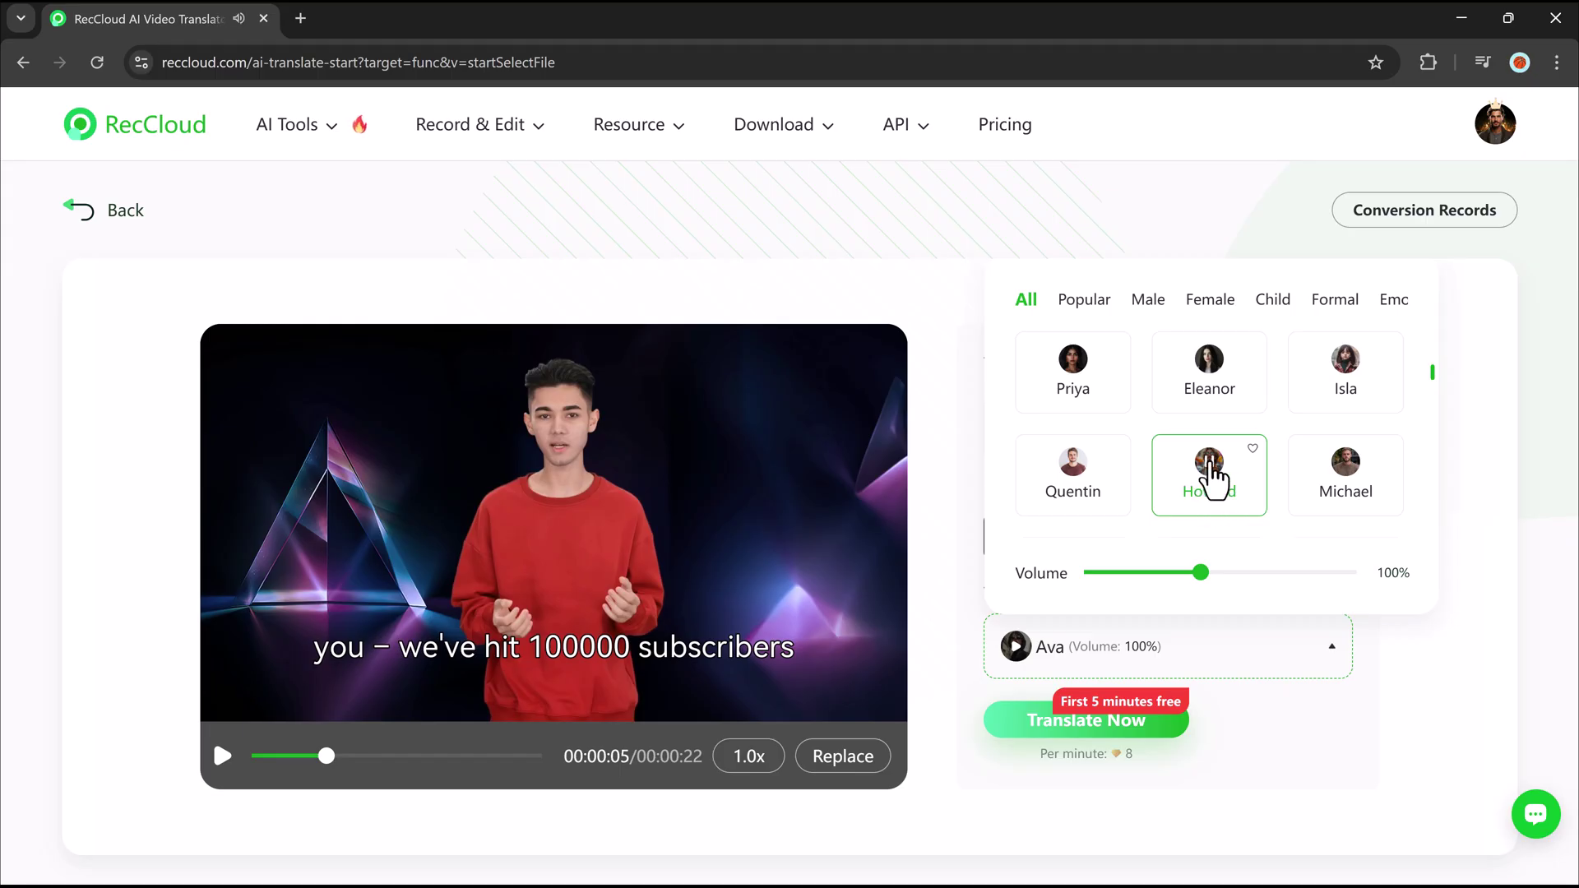
scroll(1209, 465, "down", 5)
left_click(1211, 395)
left_click(1085, 730)
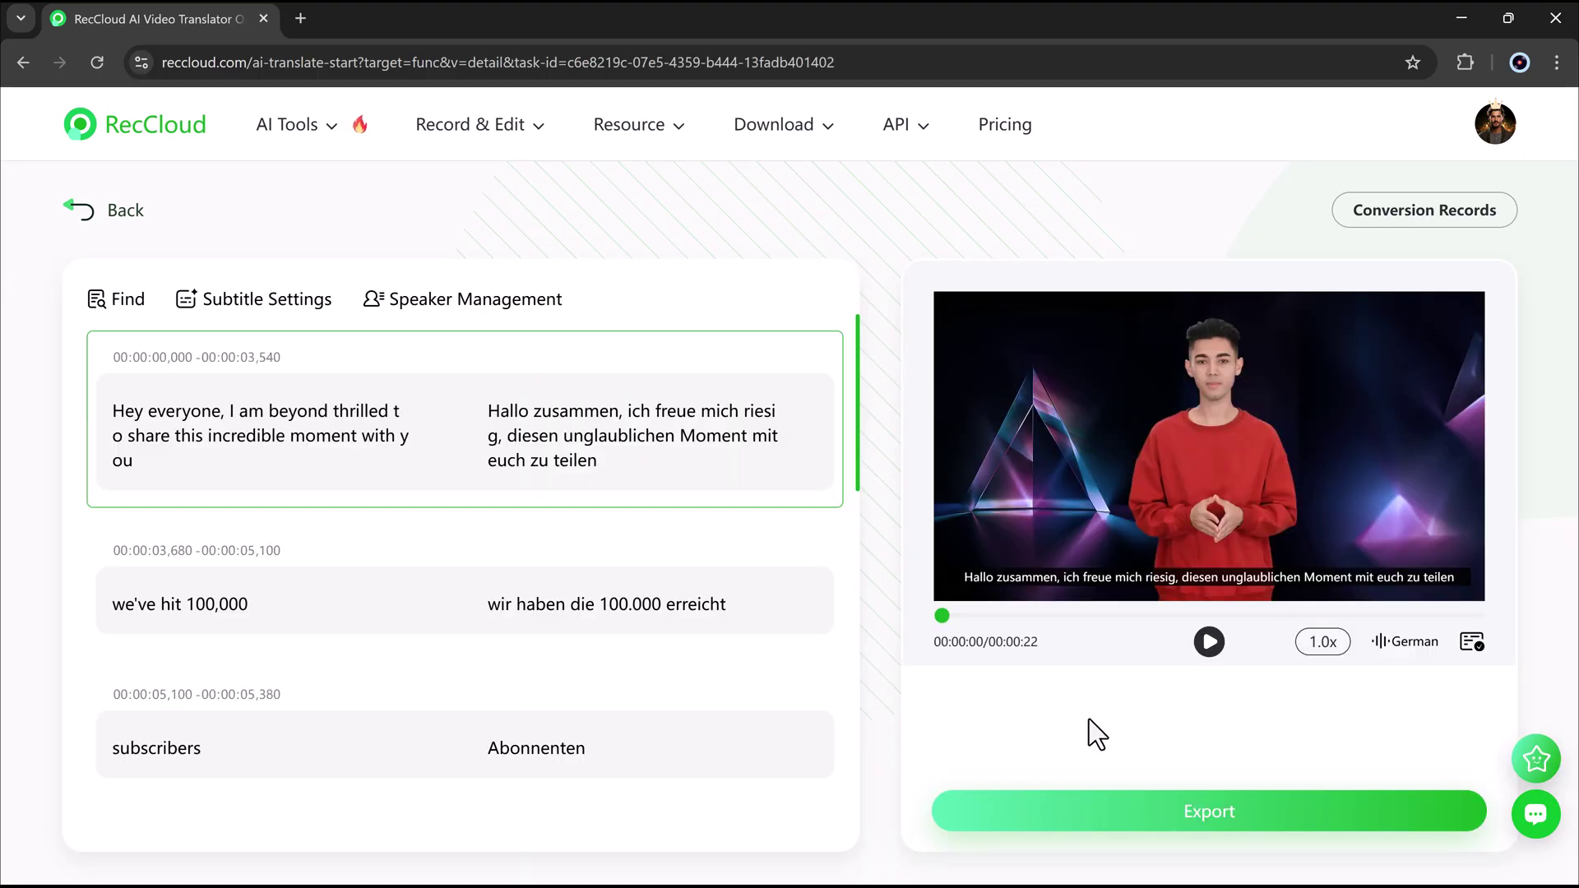
Scroll the English–German subtitle list and play the German-dubbed video to check it
scroll(501, 539, "down", 15)
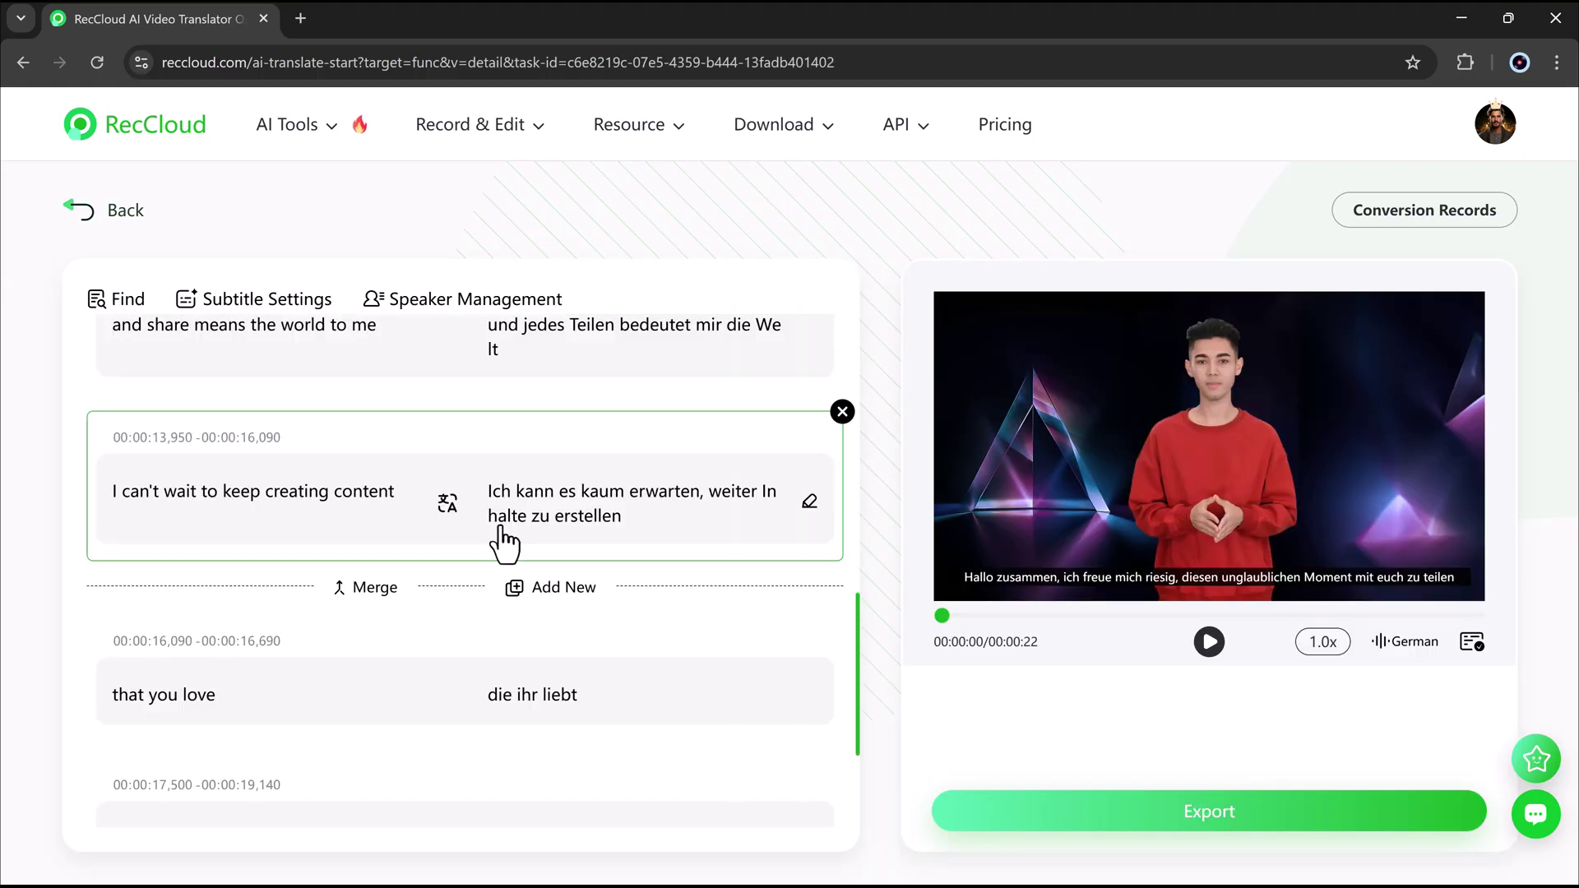
scroll(502, 540, "down", 1)
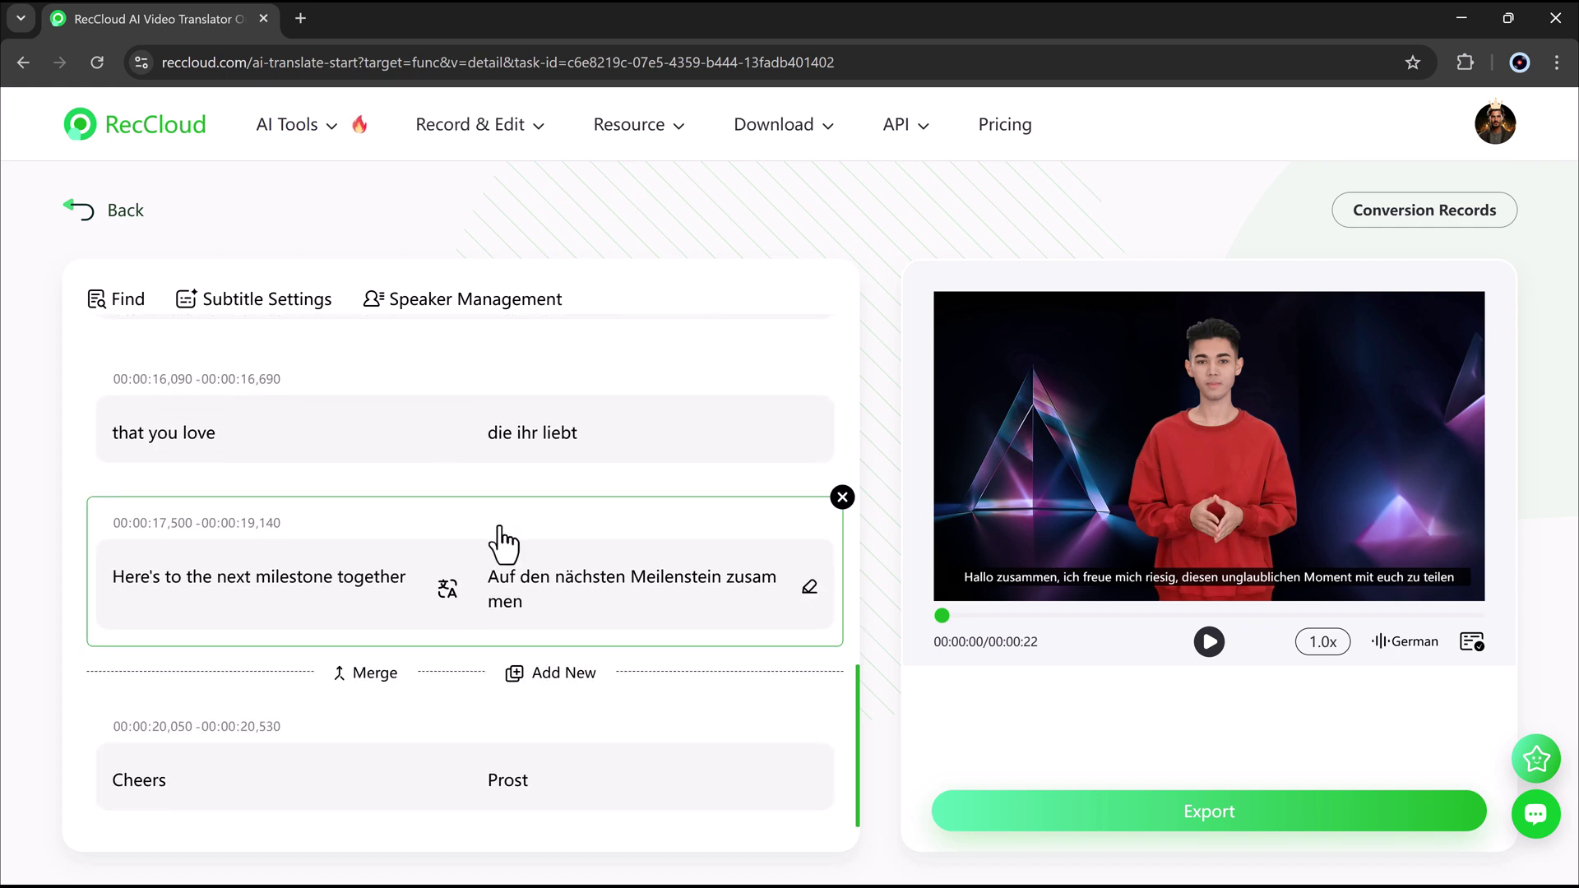
left_click(1207, 643)
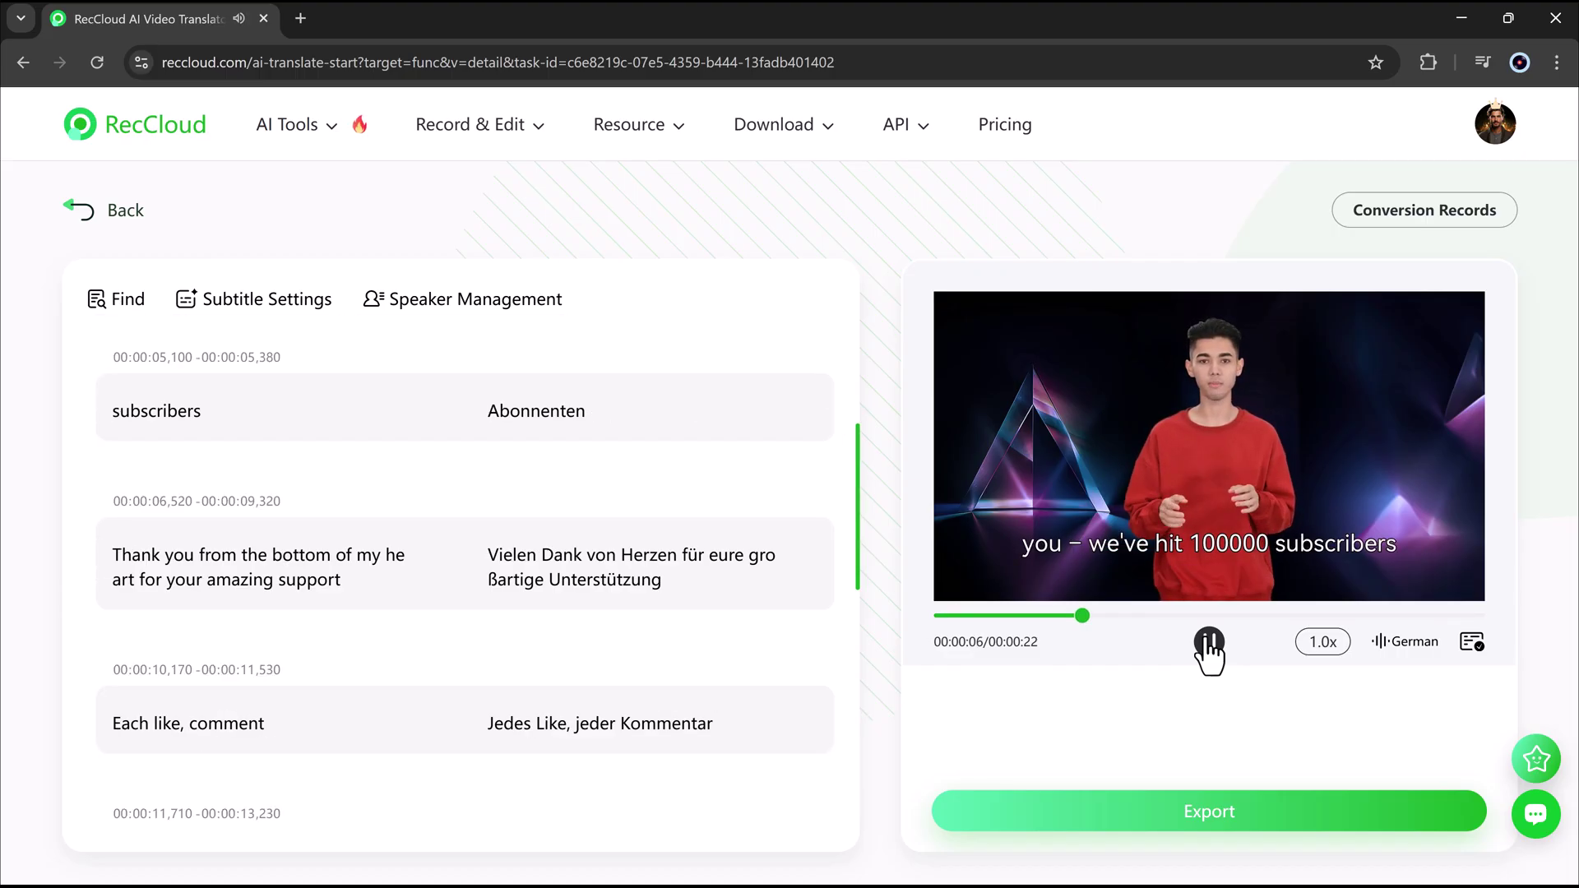
scroll(452, 576, "up", 5)
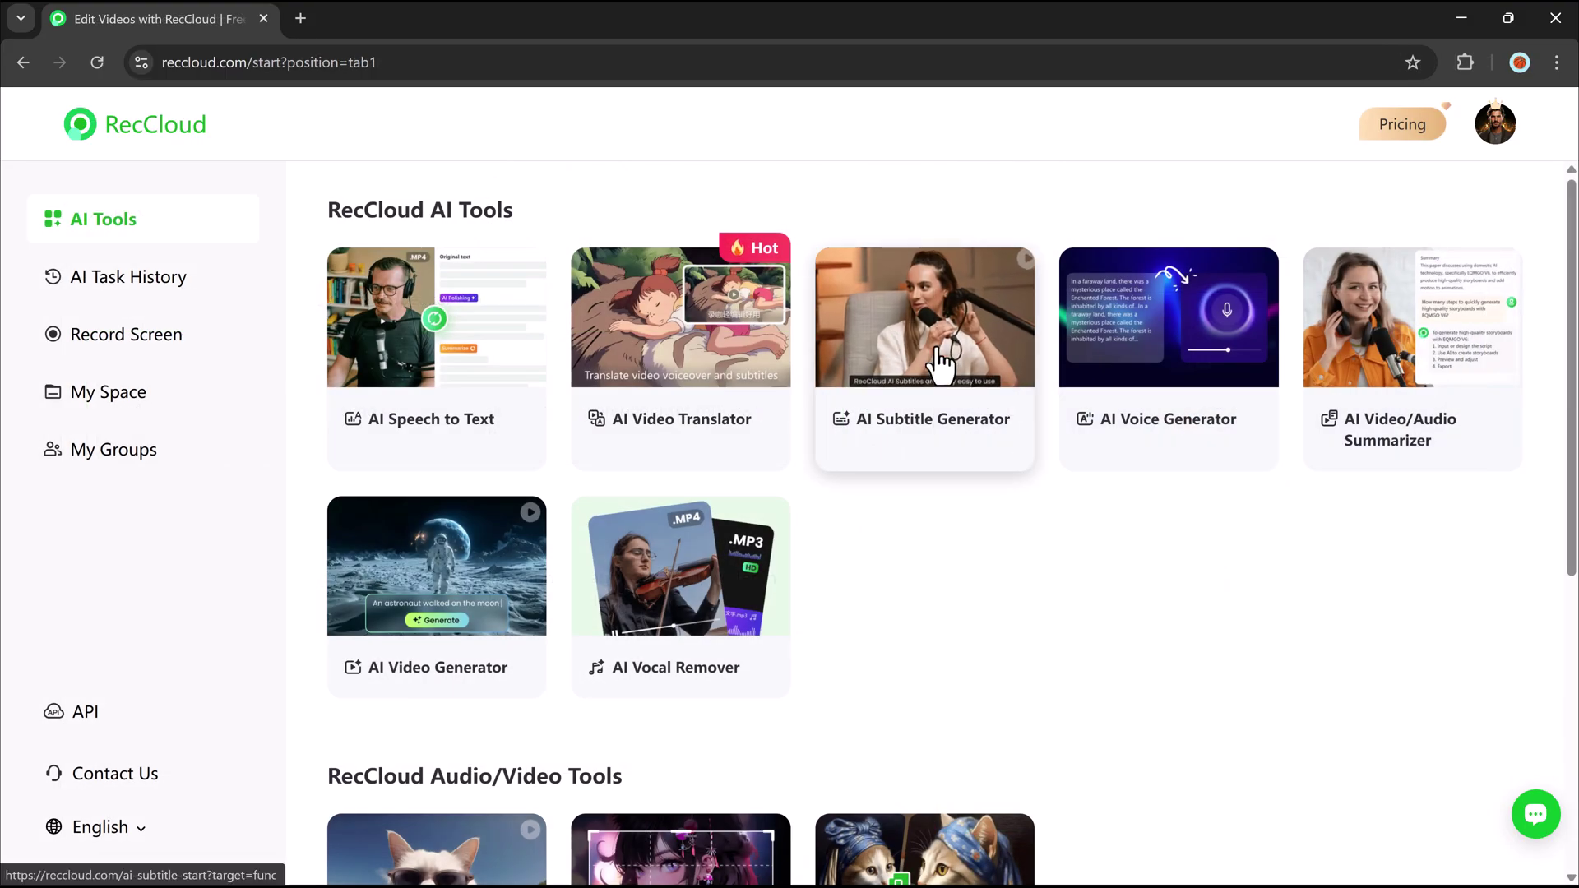
Upload the milestone video to AI Subtitle Generator, preview it, and pick Japanese subtitles
left_click(942, 357)
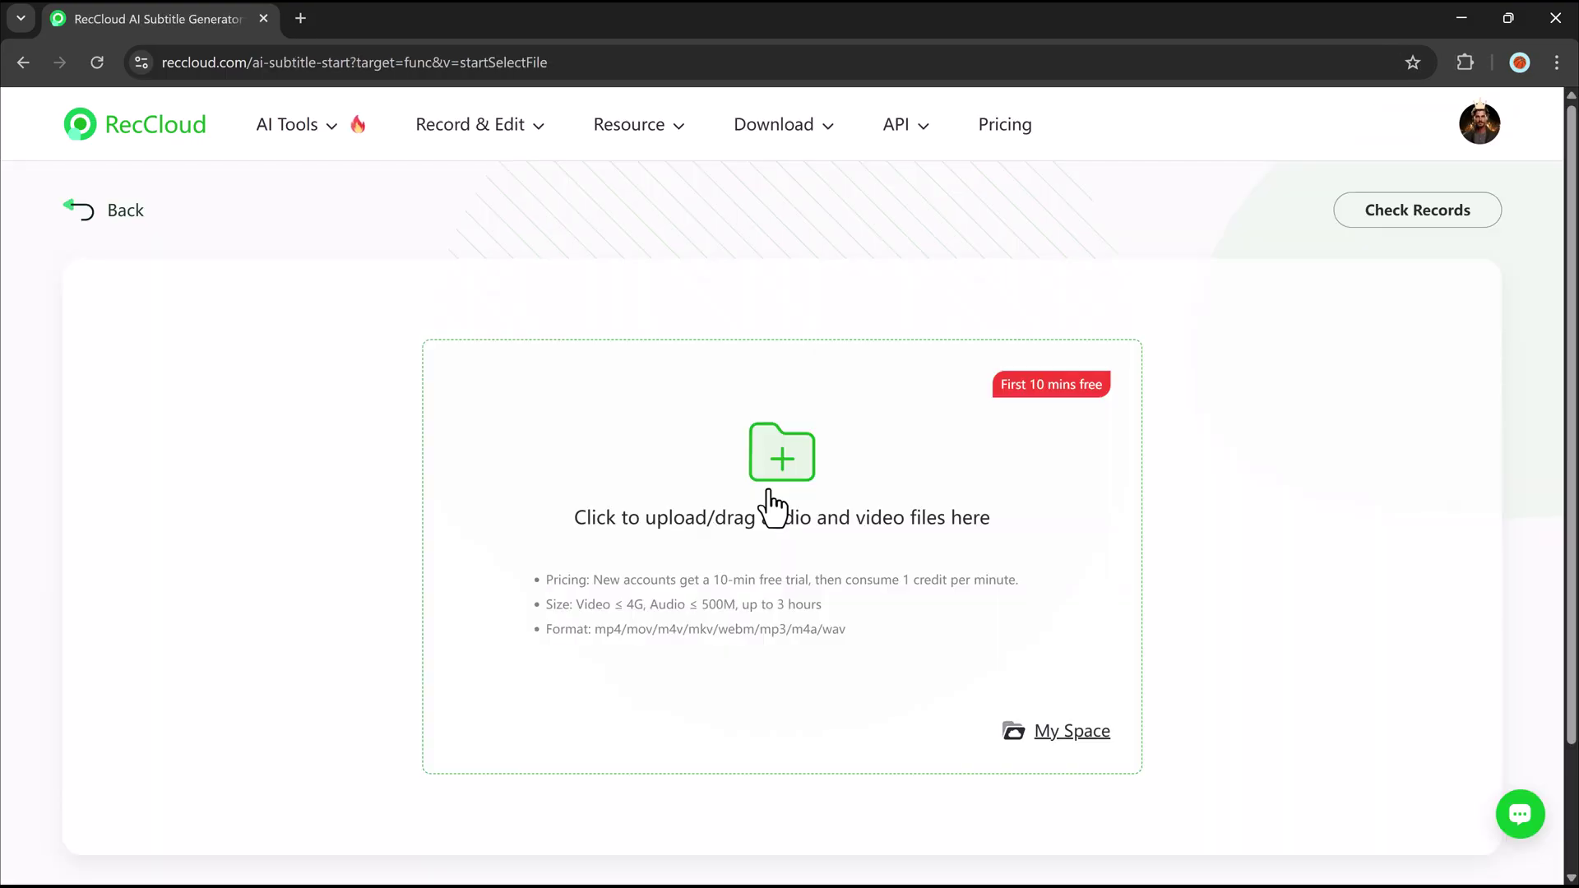
left_click(770, 493)
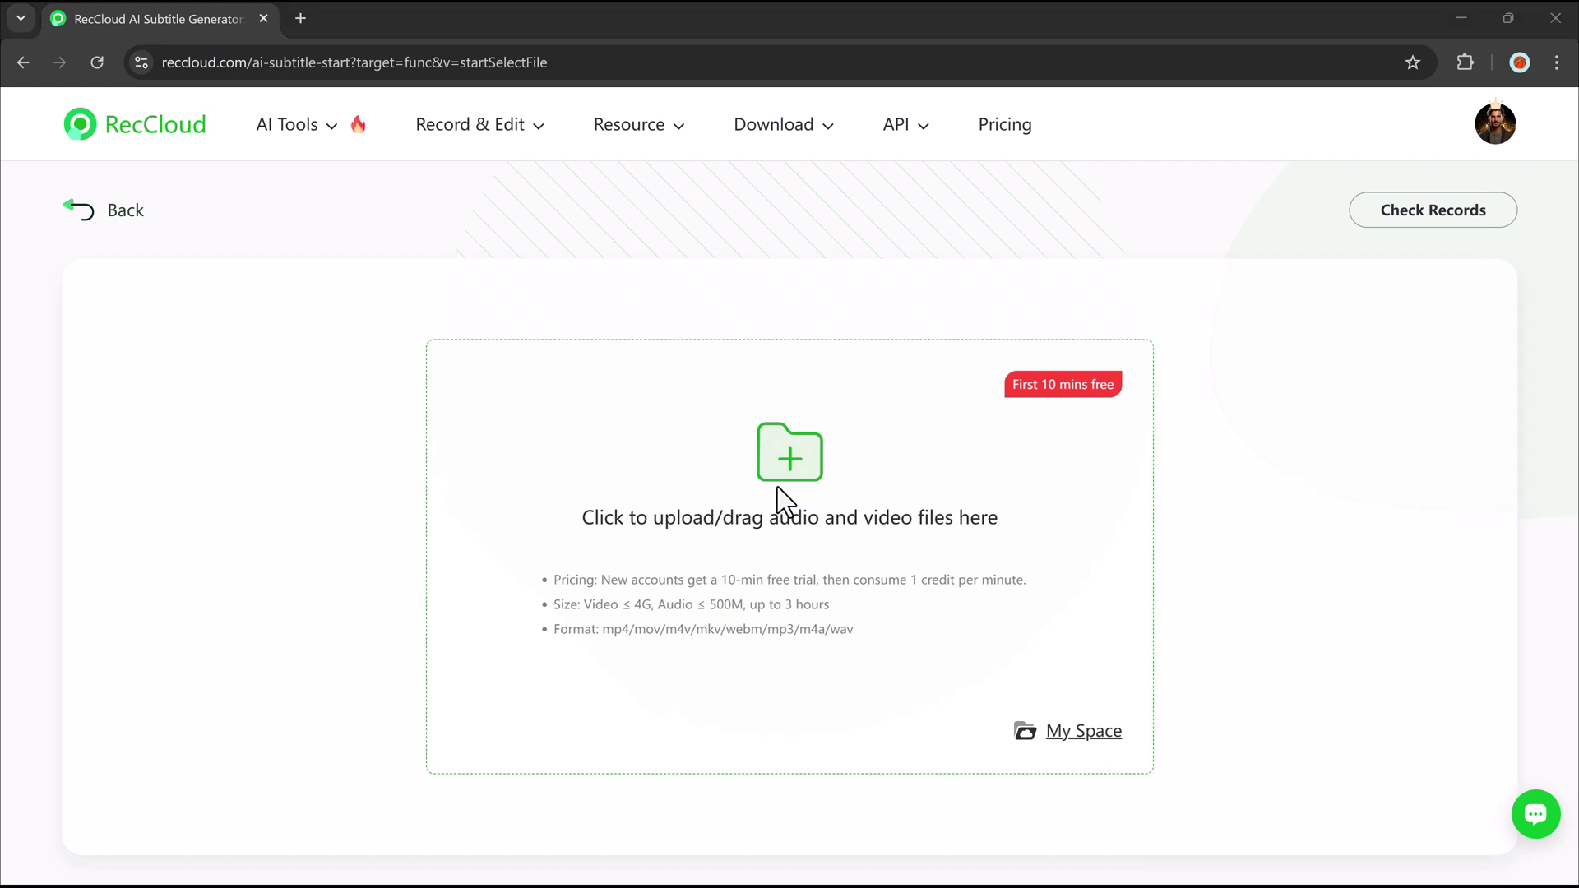
double_click(260, 202)
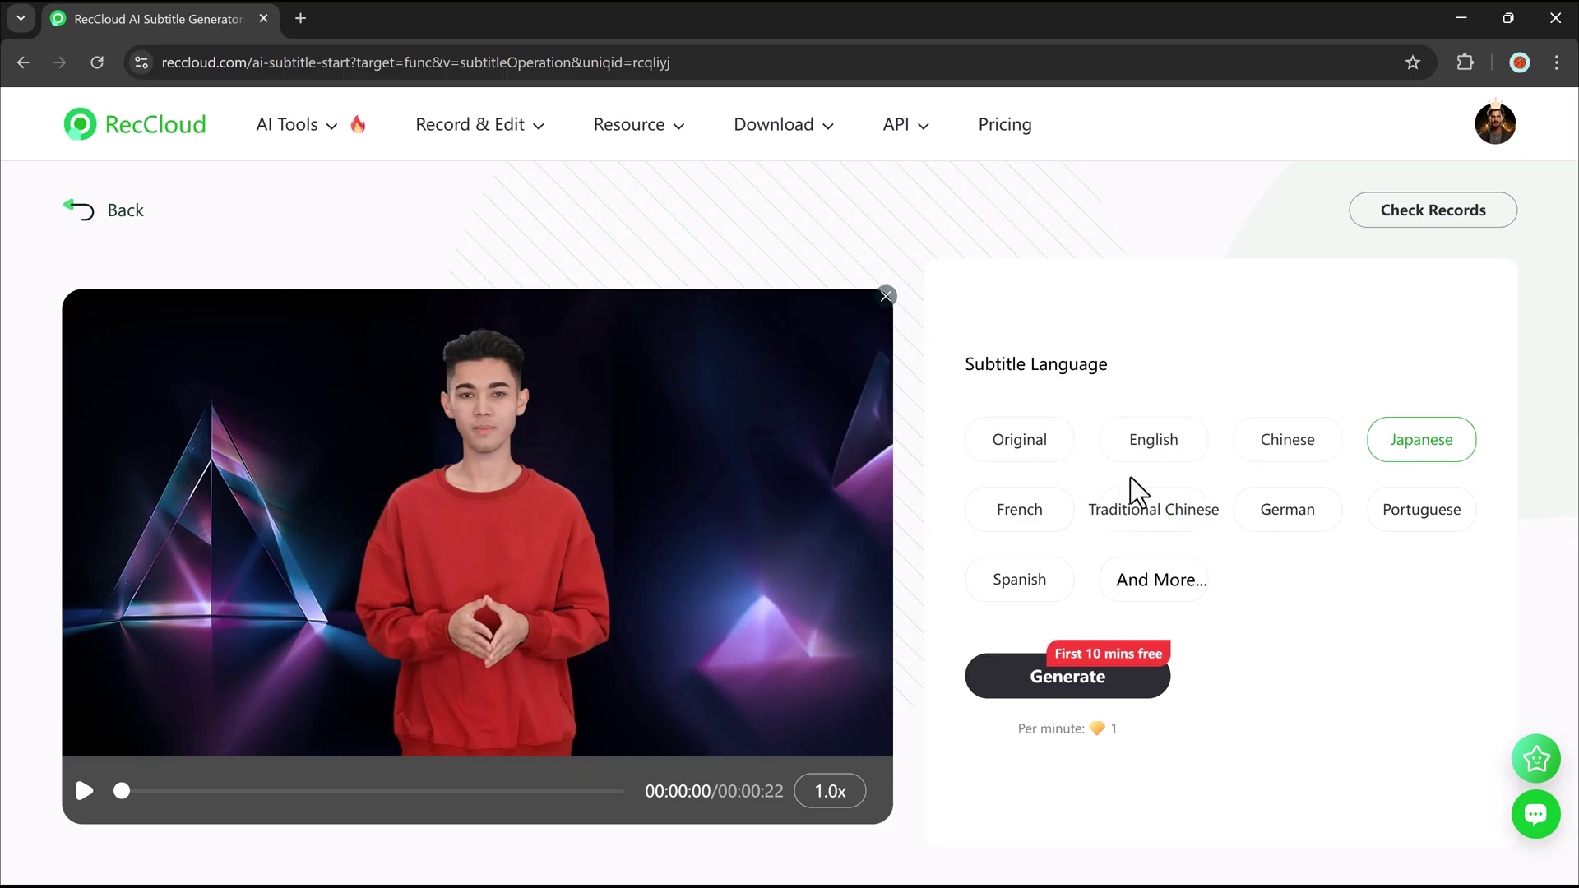
left_click(1148, 456)
left_click(83, 794)
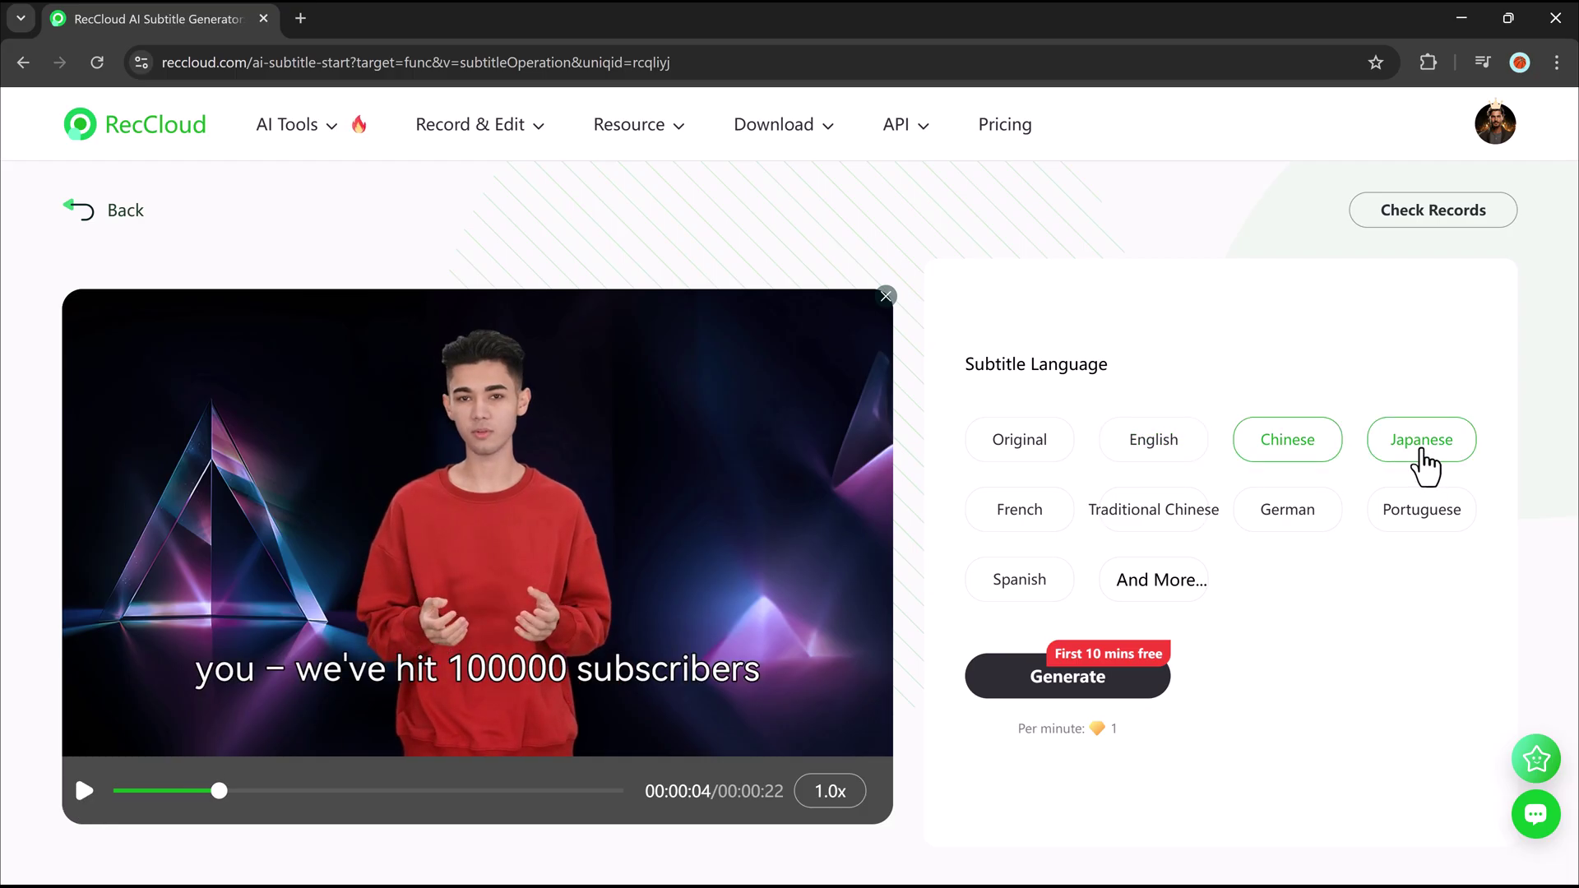
left_click(1426, 465)
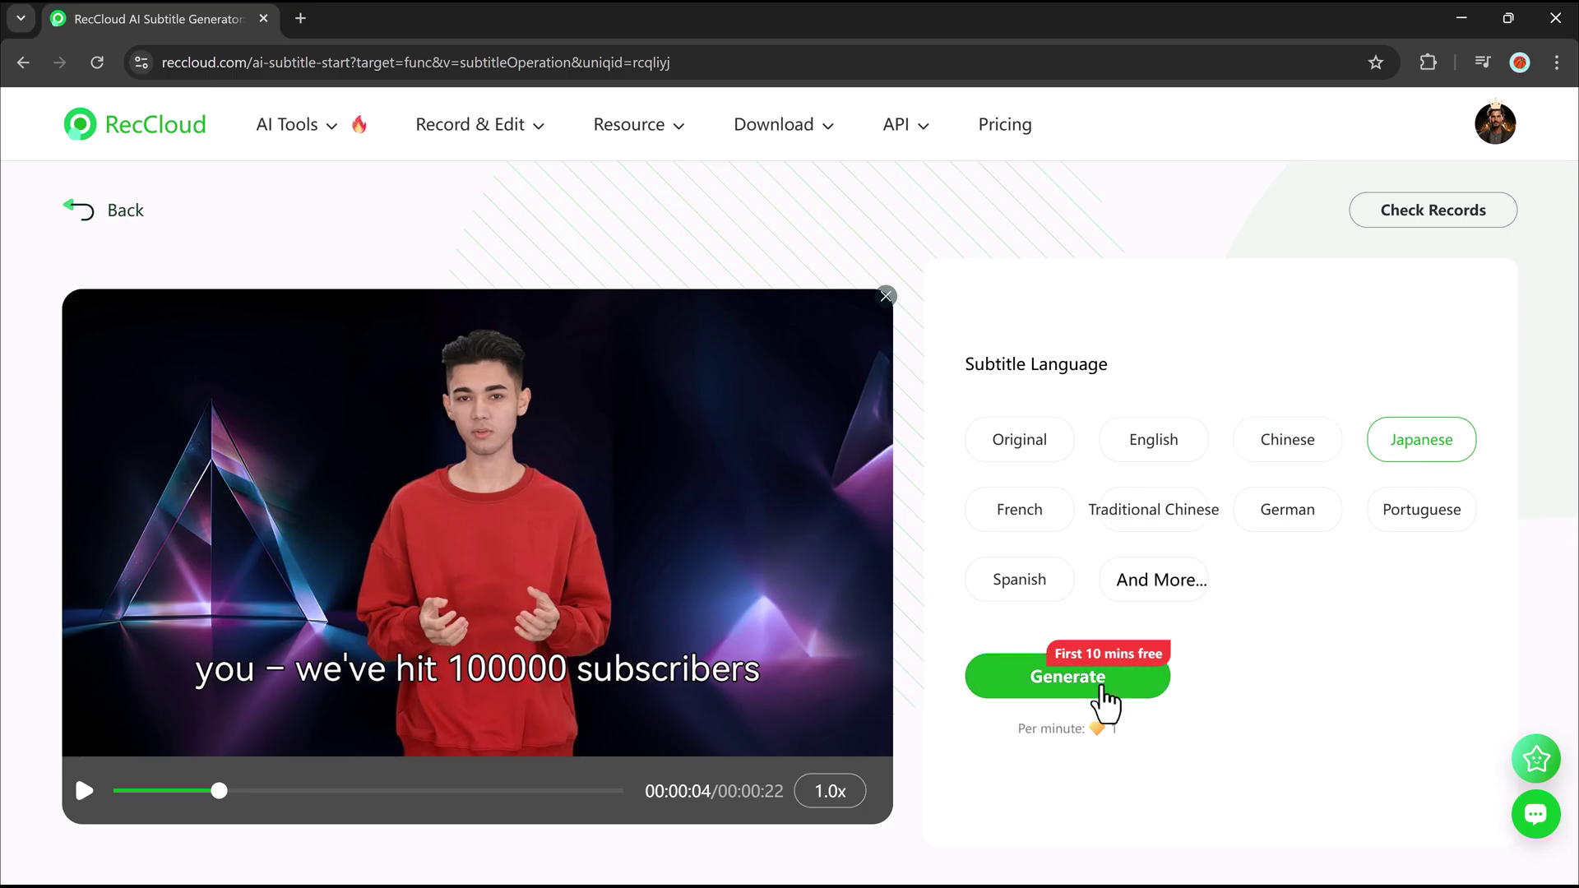
Generate the Japanese subtitles and jump the video to the first subtitle line
left_click(1105, 699)
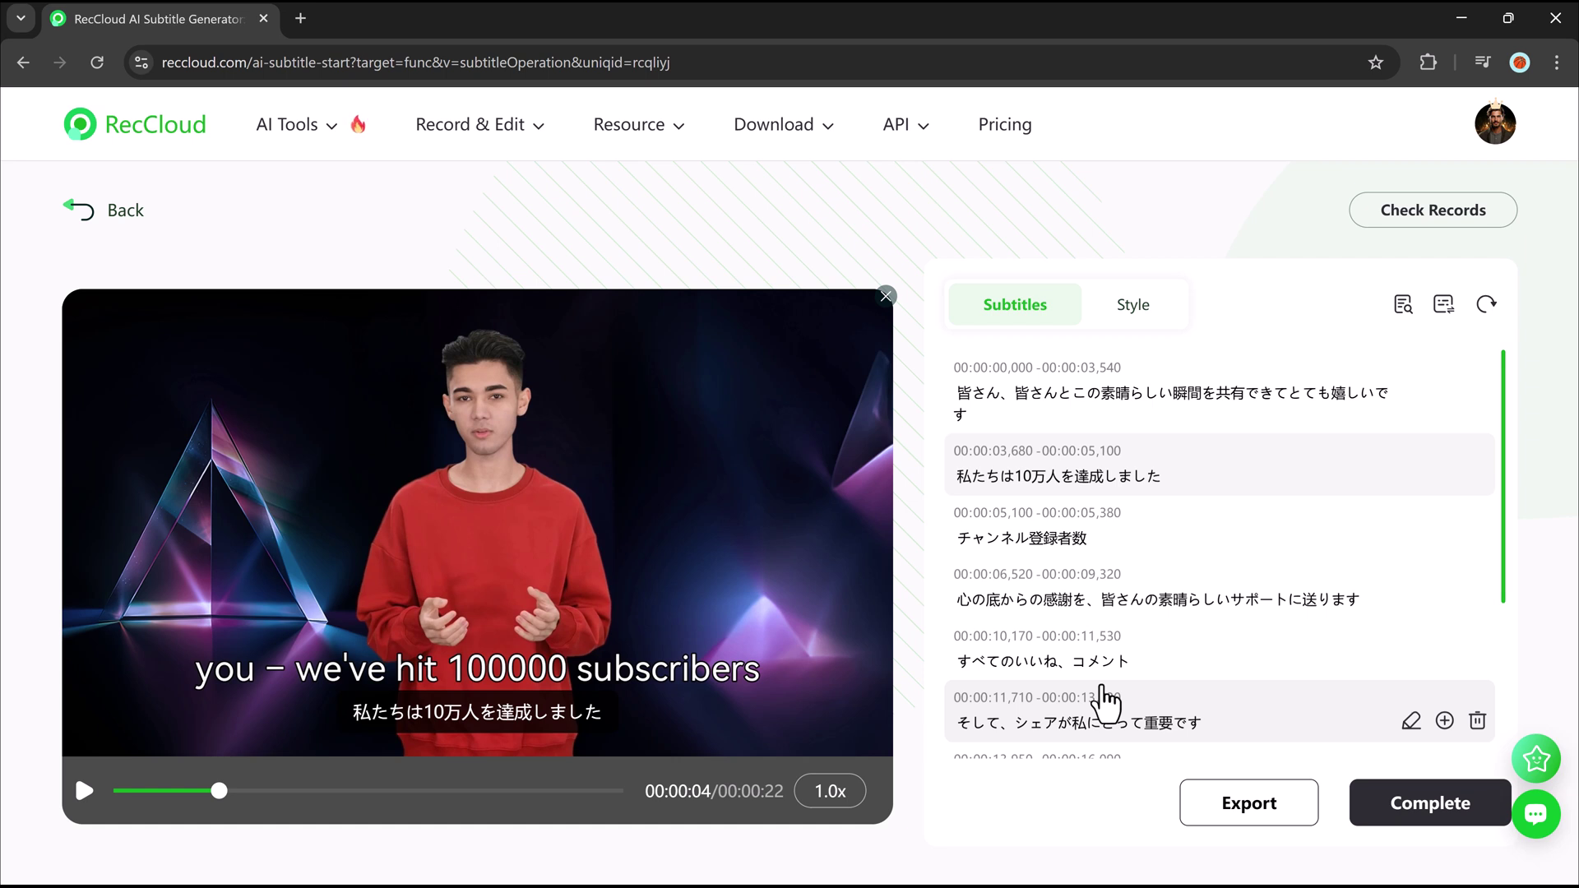
scroll(1149, 584, "down", 3)
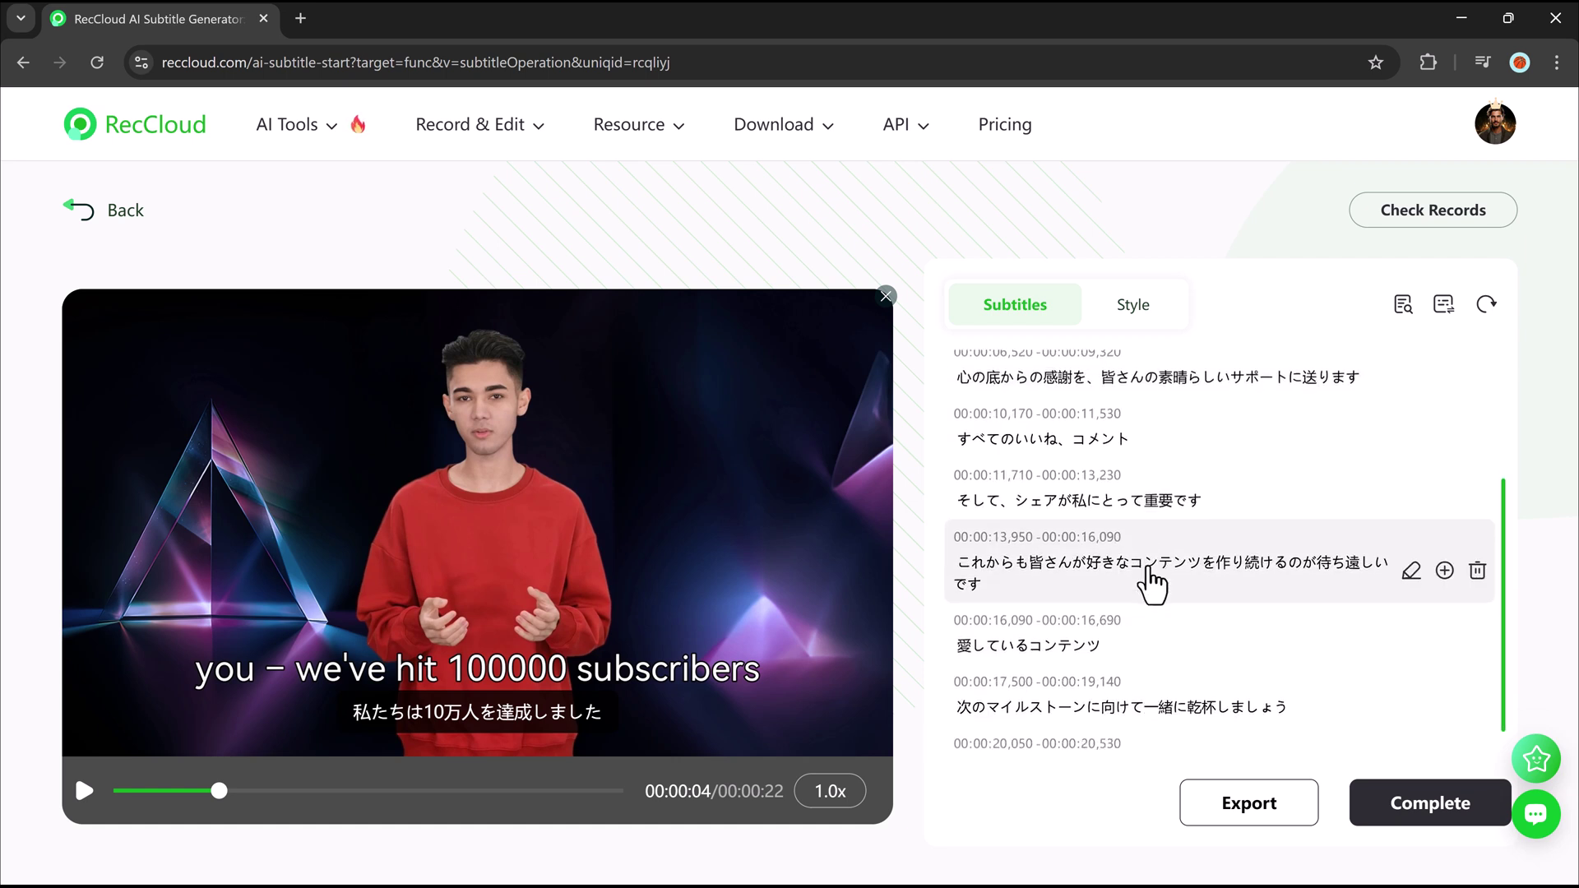
scroll(1152, 586, "up", 3)
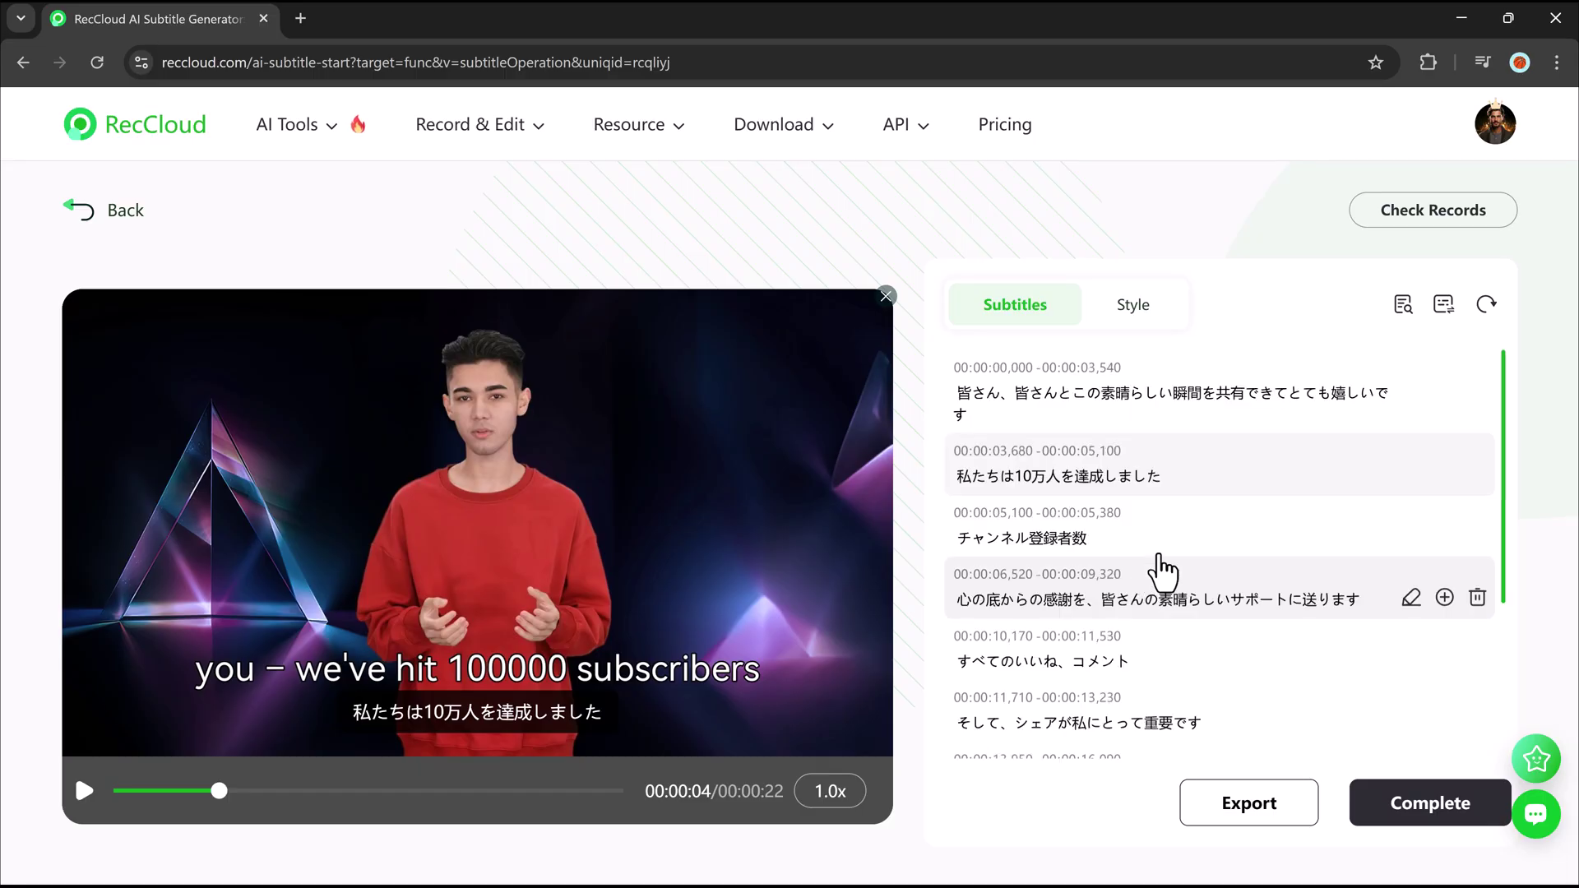
left_click(1124, 421)
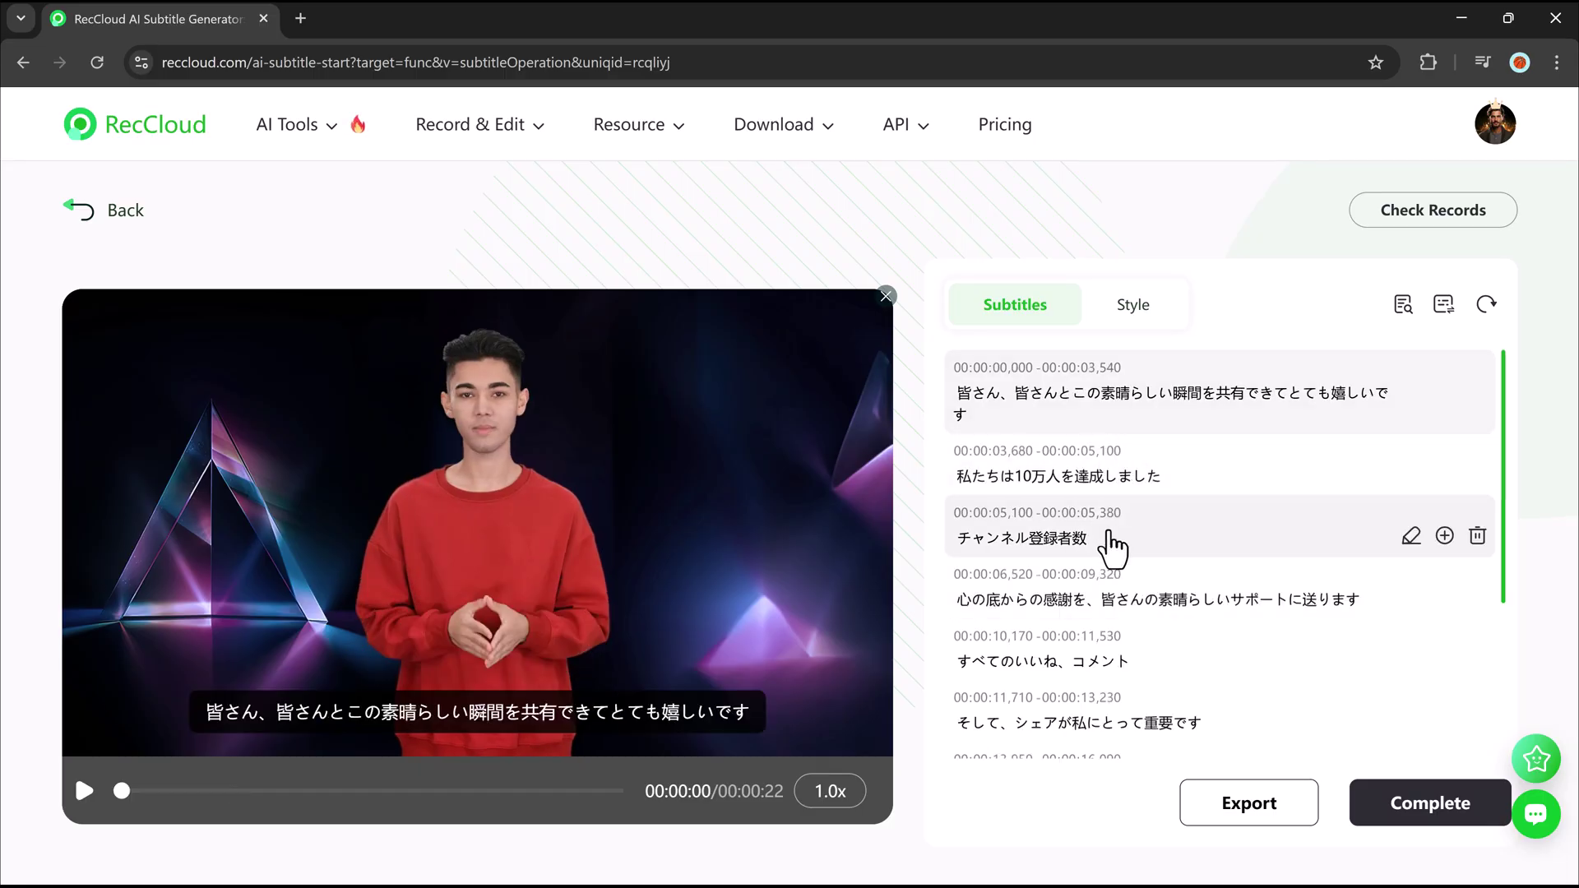
scroll(1115, 550, "down", 3)
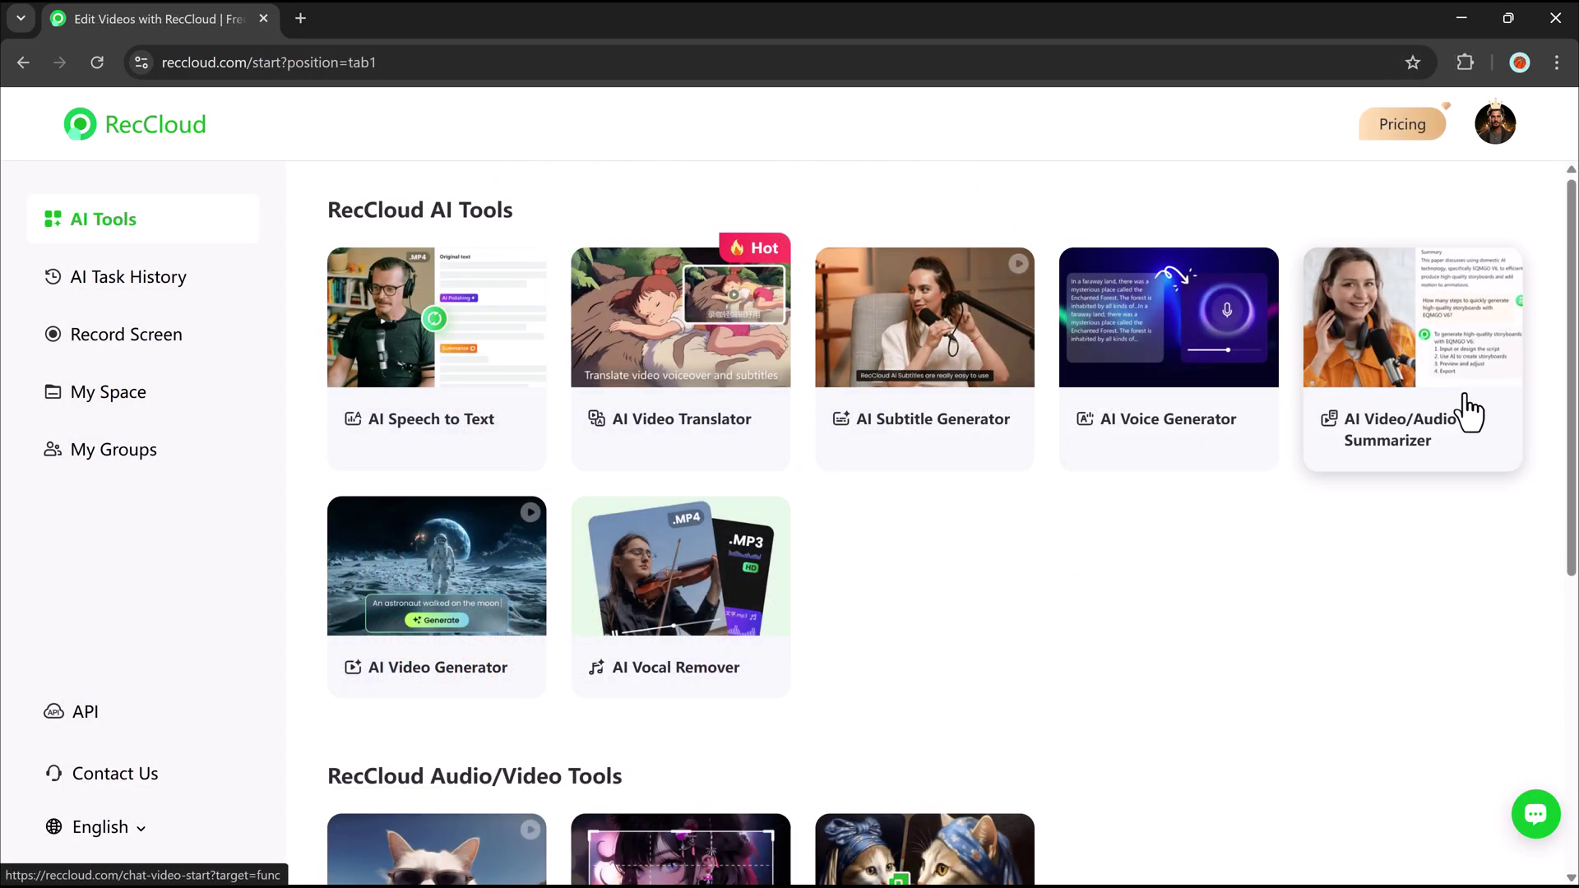
Upload BYPASS.mp4 from the computer to AI Video/Audio Summarizer and accept the notice
left_click(1468, 411)
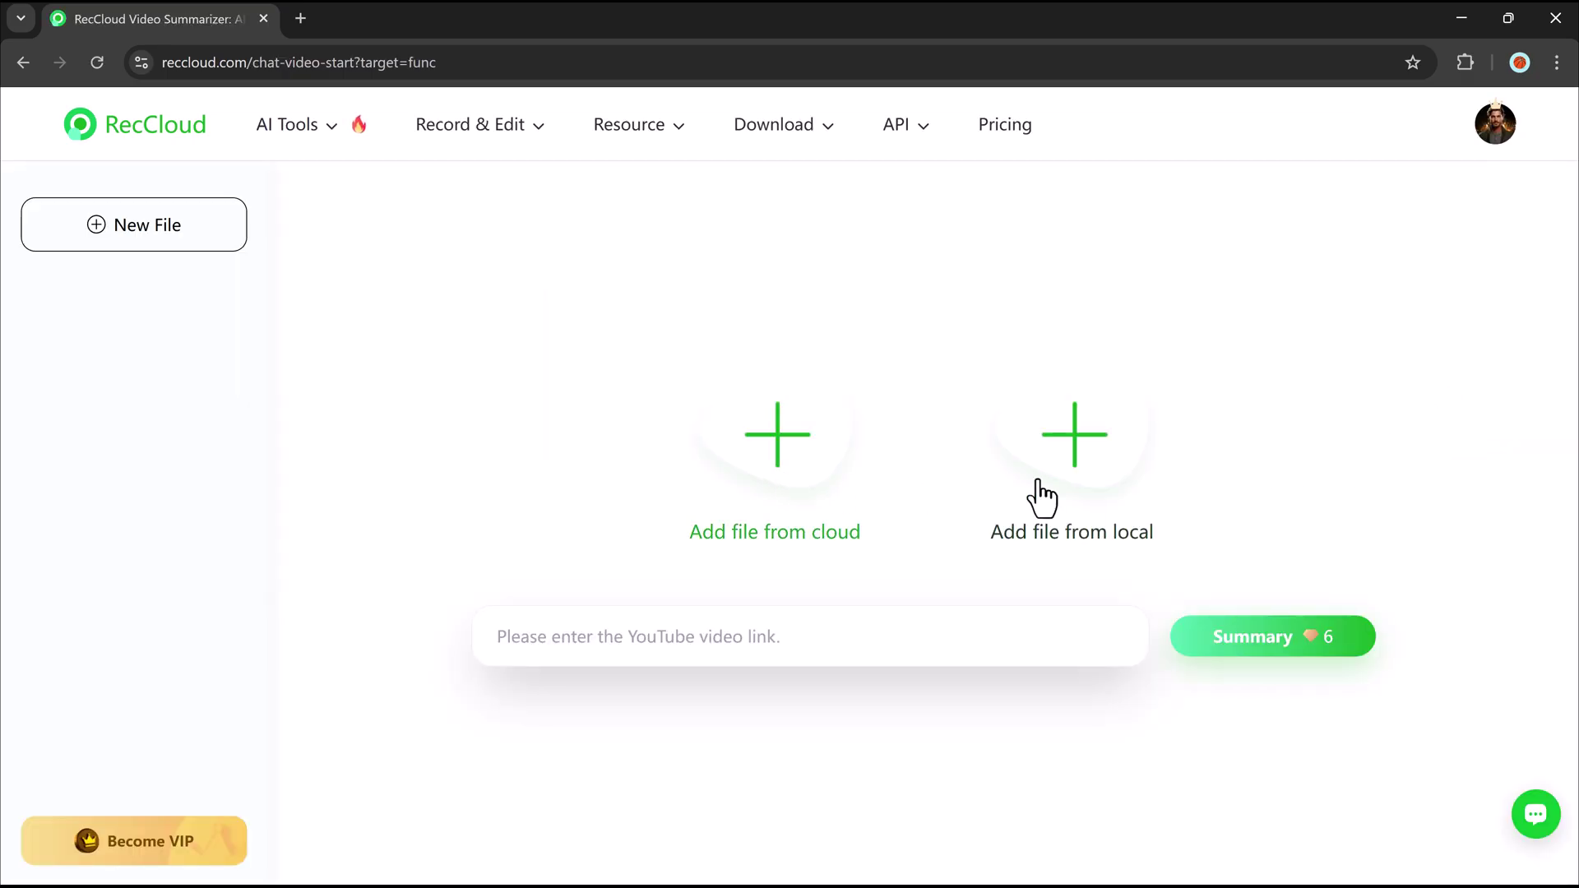
left_click(1103, 490)
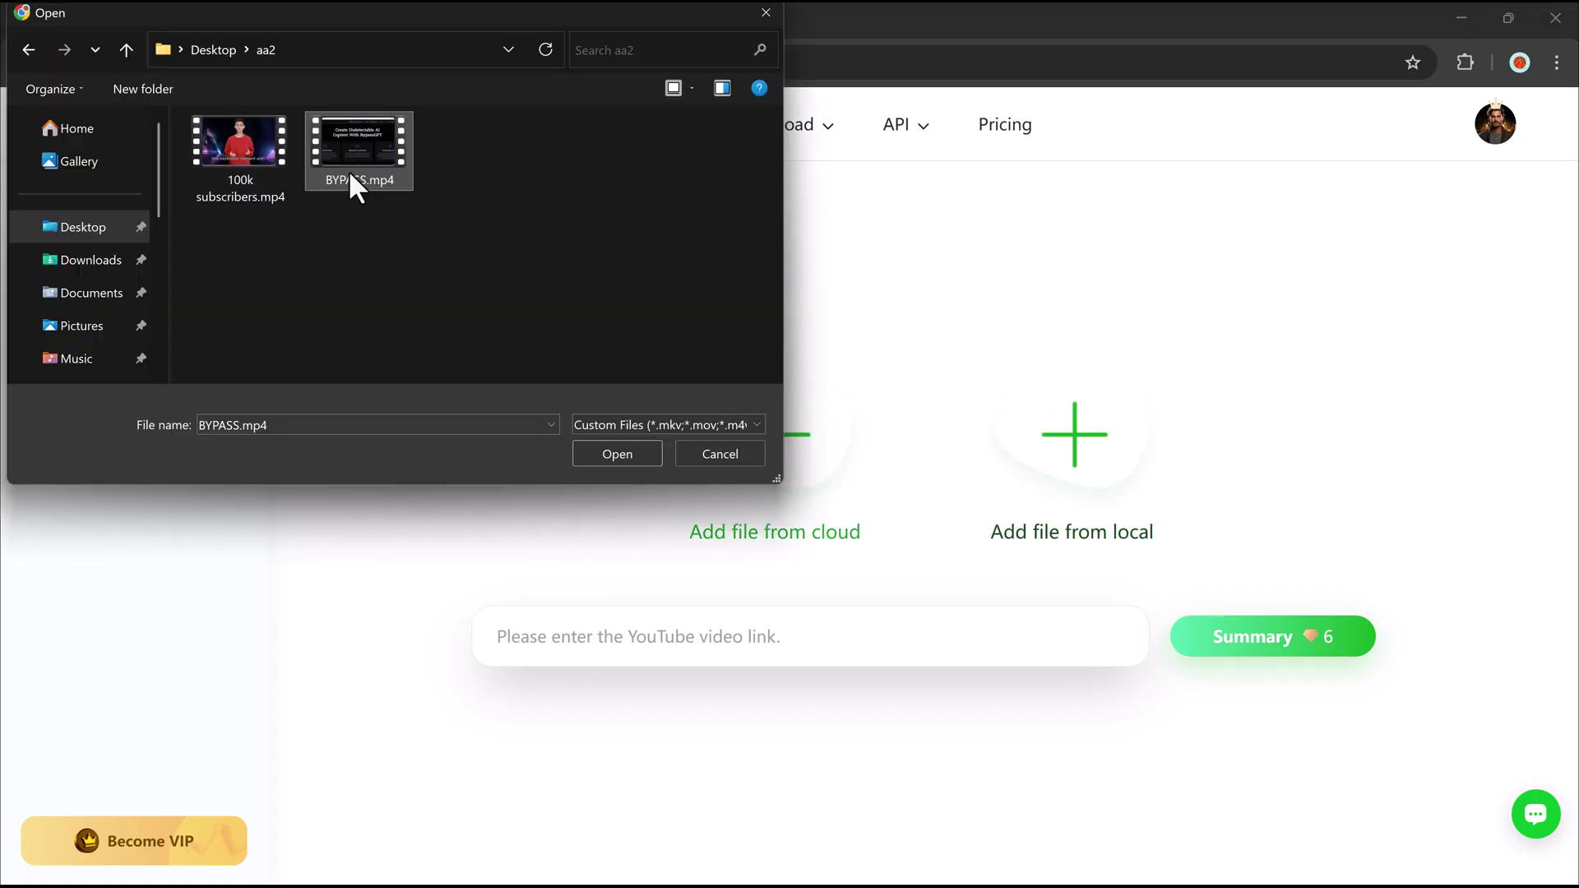
double_click(368, 134)
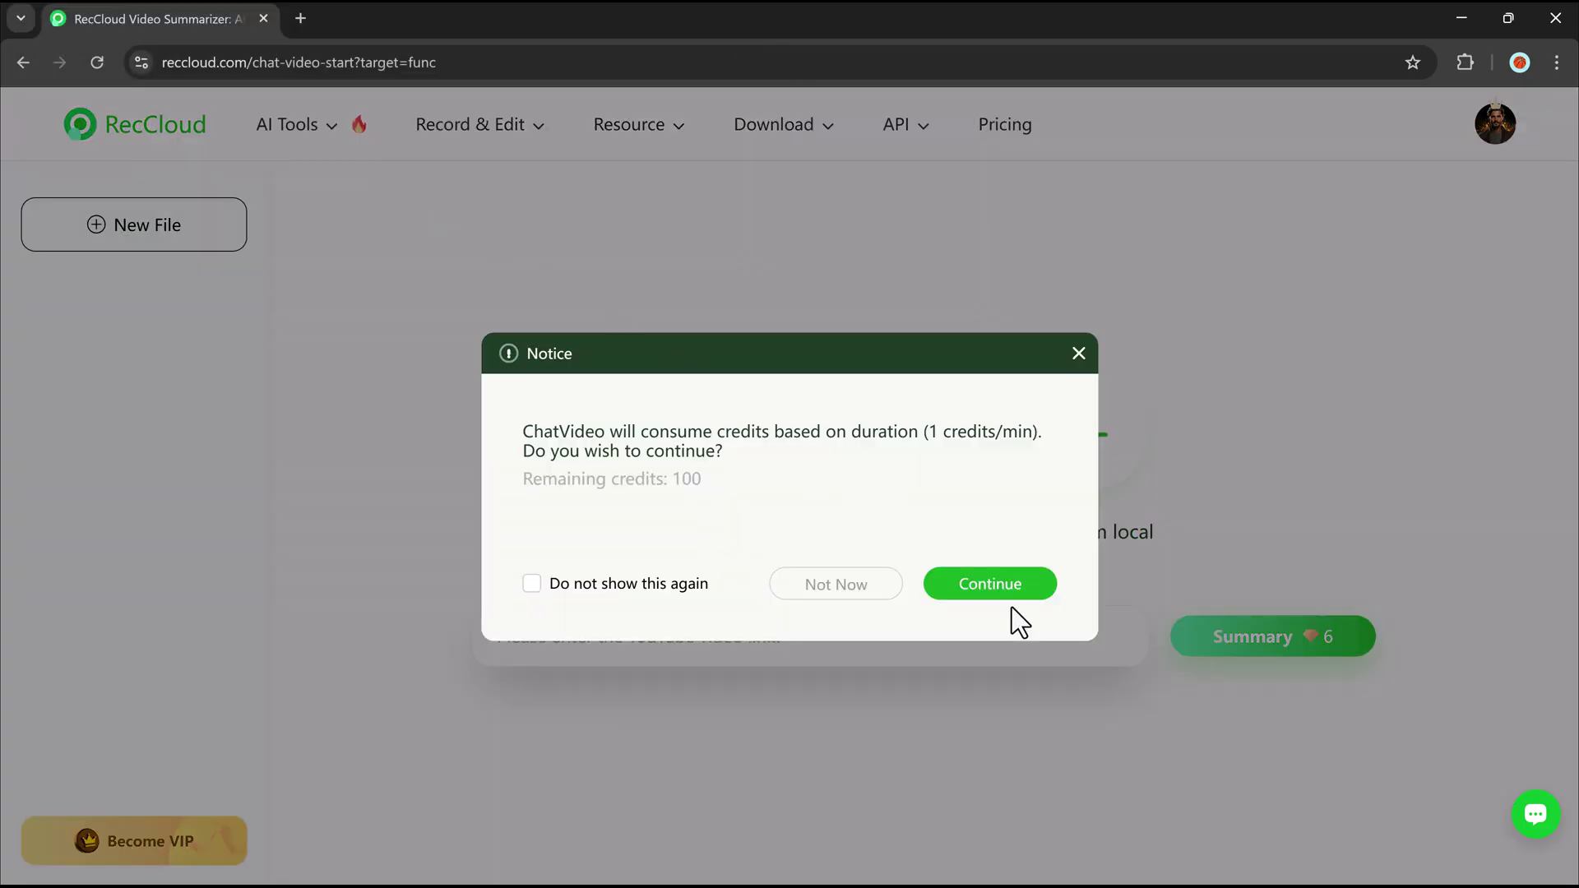
left_click(1001, 588)
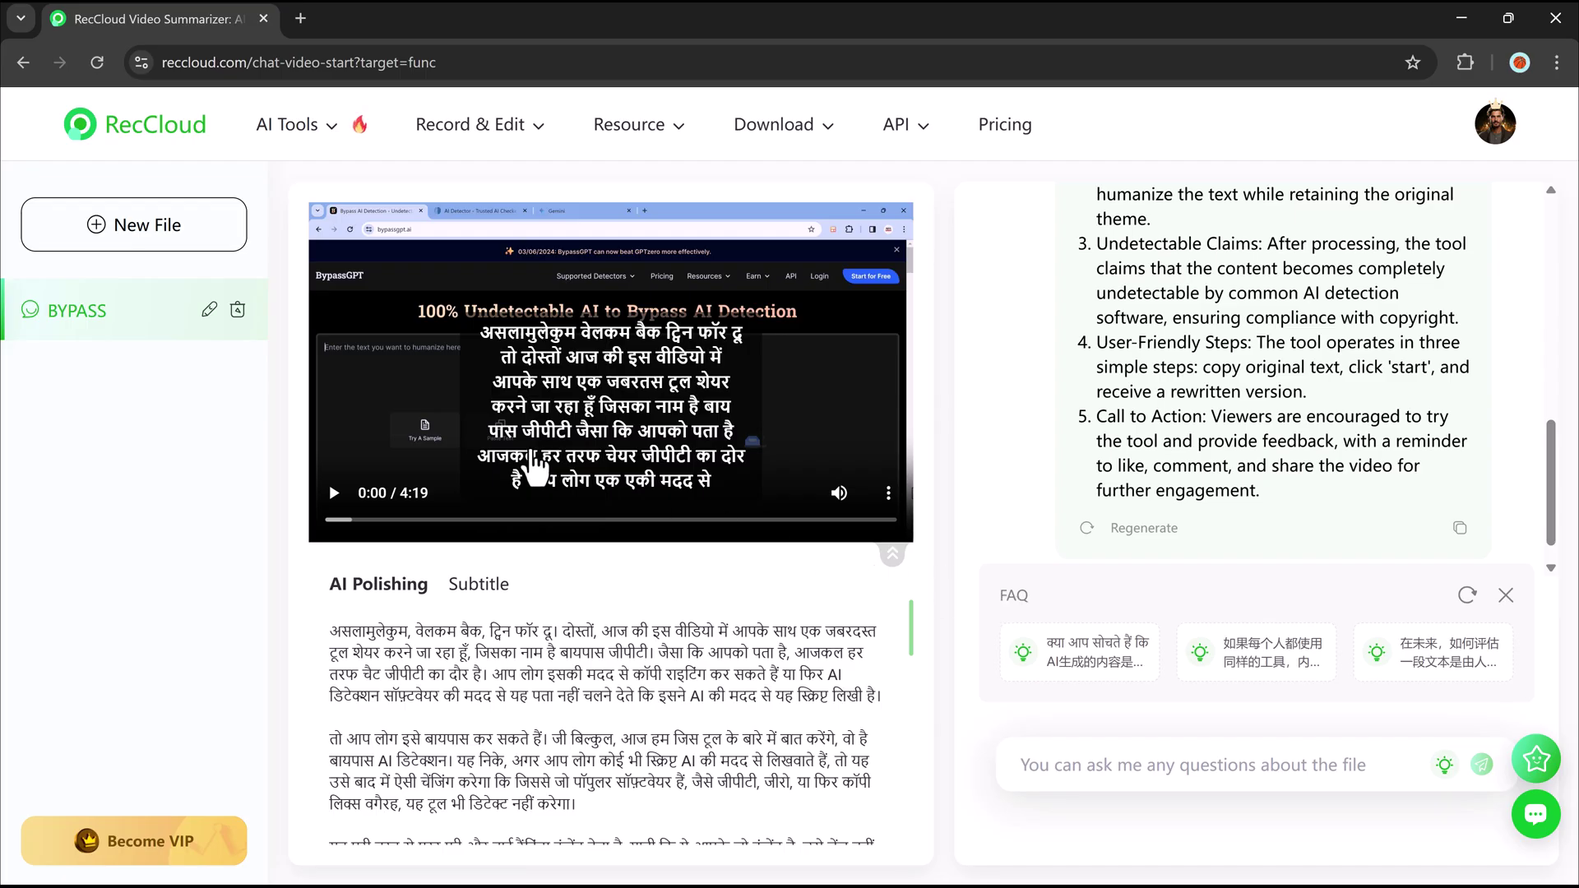
Send the suggested FAQ question asking whether content diversity suffers when everyone uses the same tool
scroll(1276, 522, "down", 1)
scroll(553, 731, "down", 5)
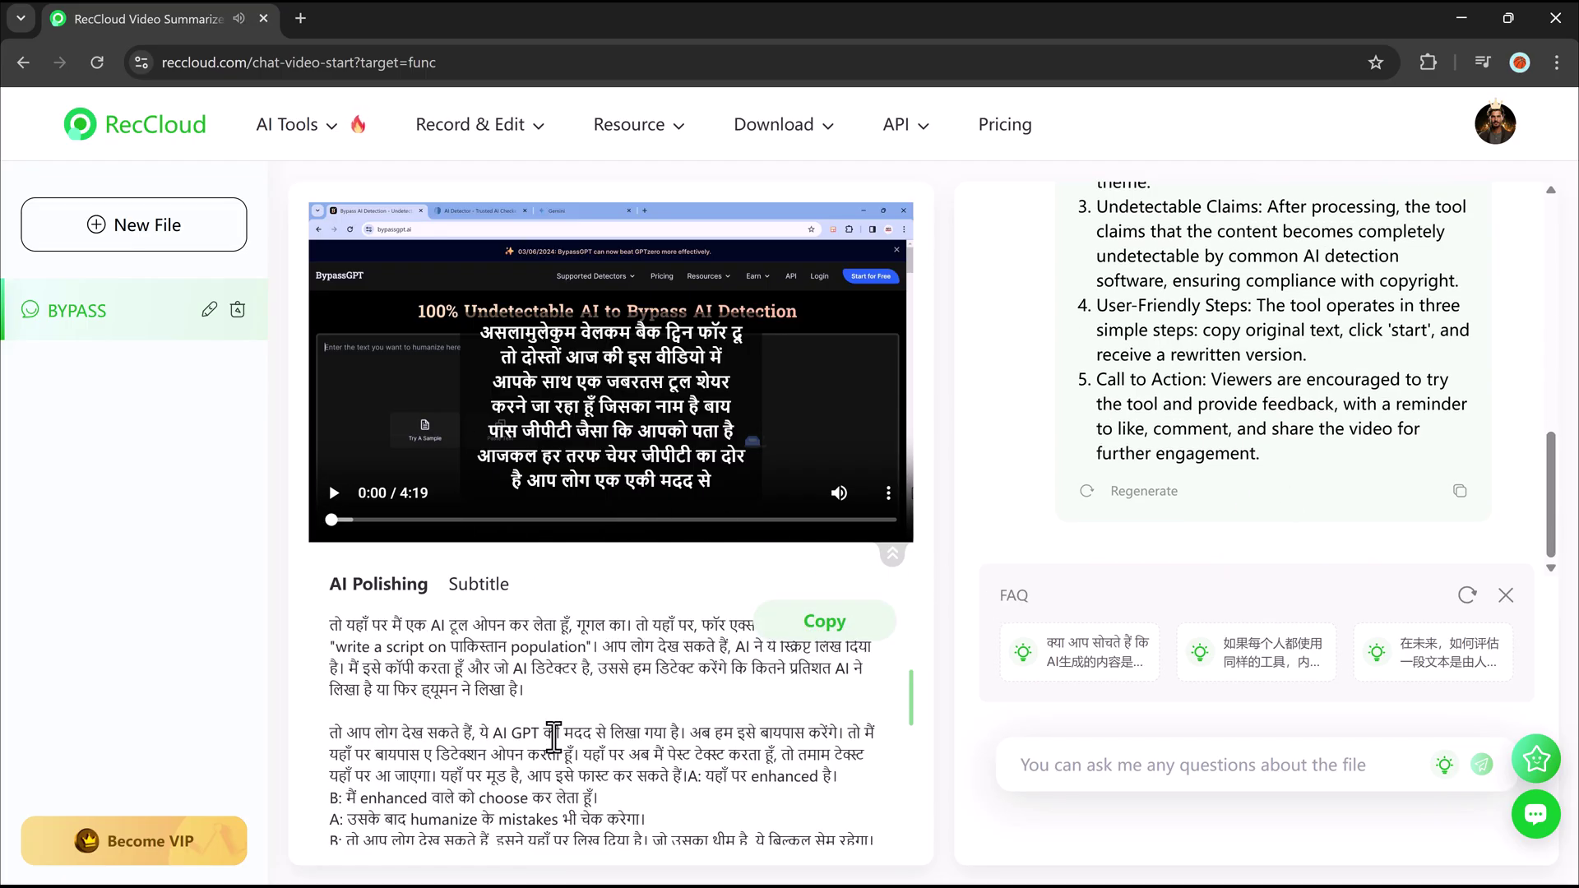
scroll(553, 732, "down", 10)
scroll(1052, 432, "up", 10)
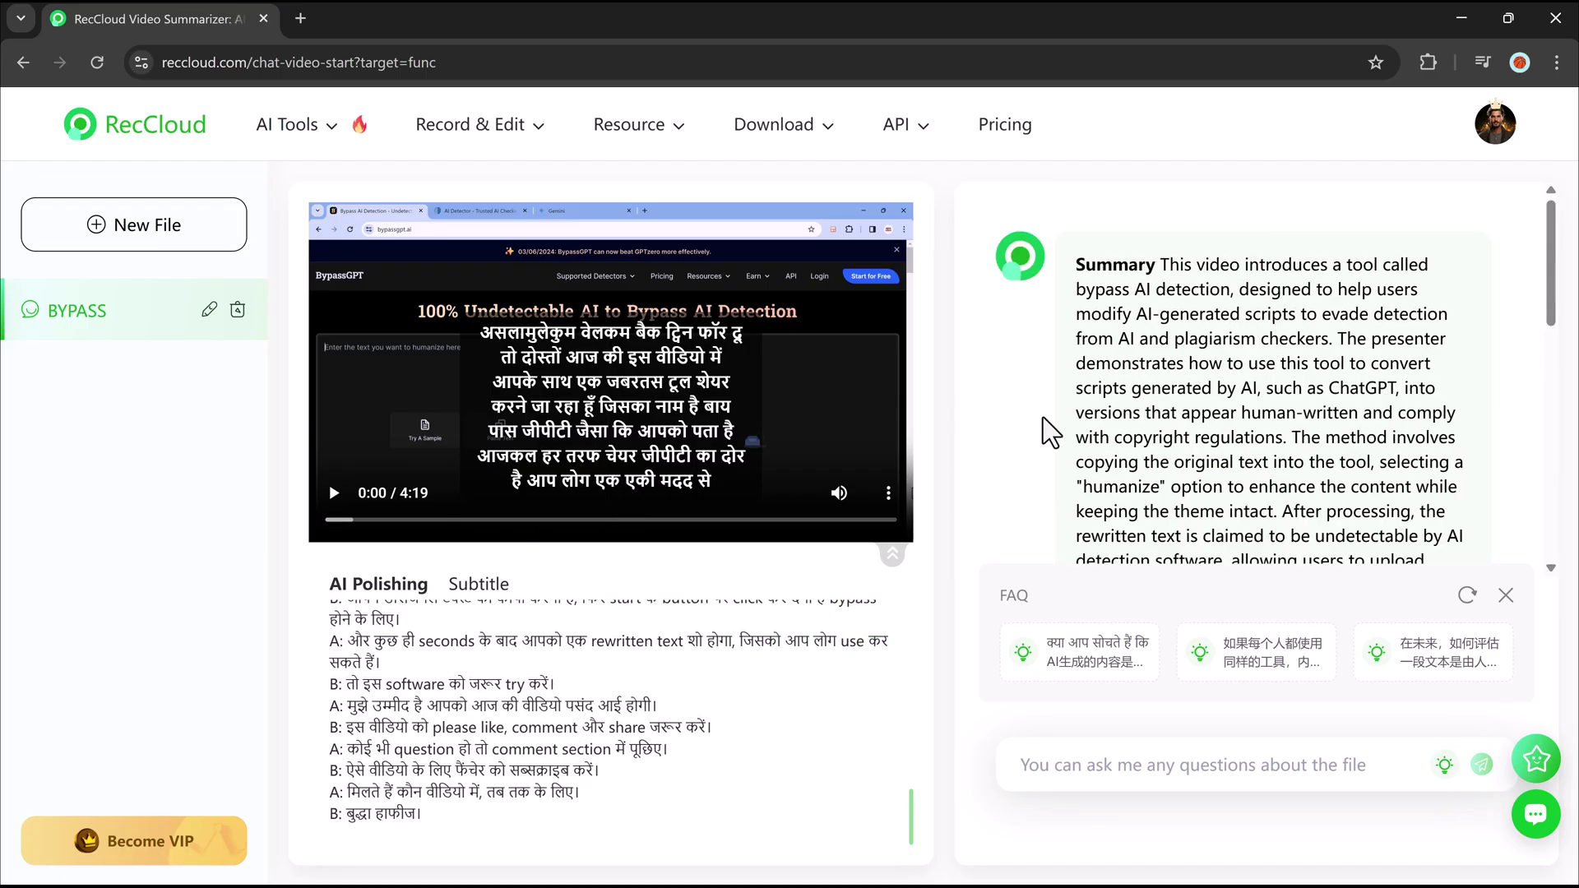
scroll(1051, 432, "down", 10)
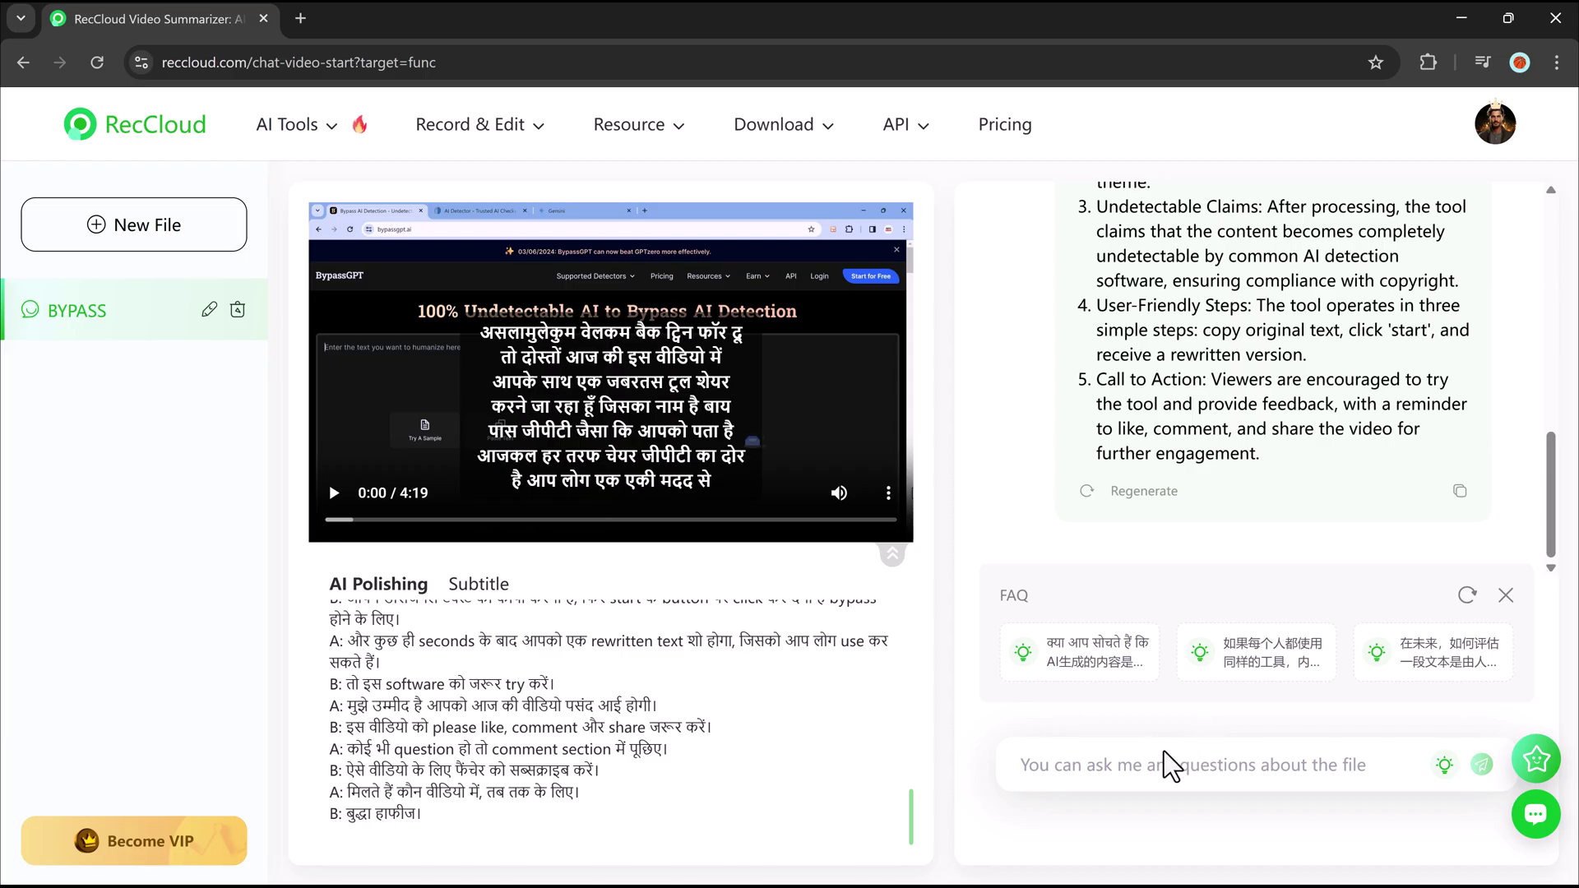
left_click(1246, 662)
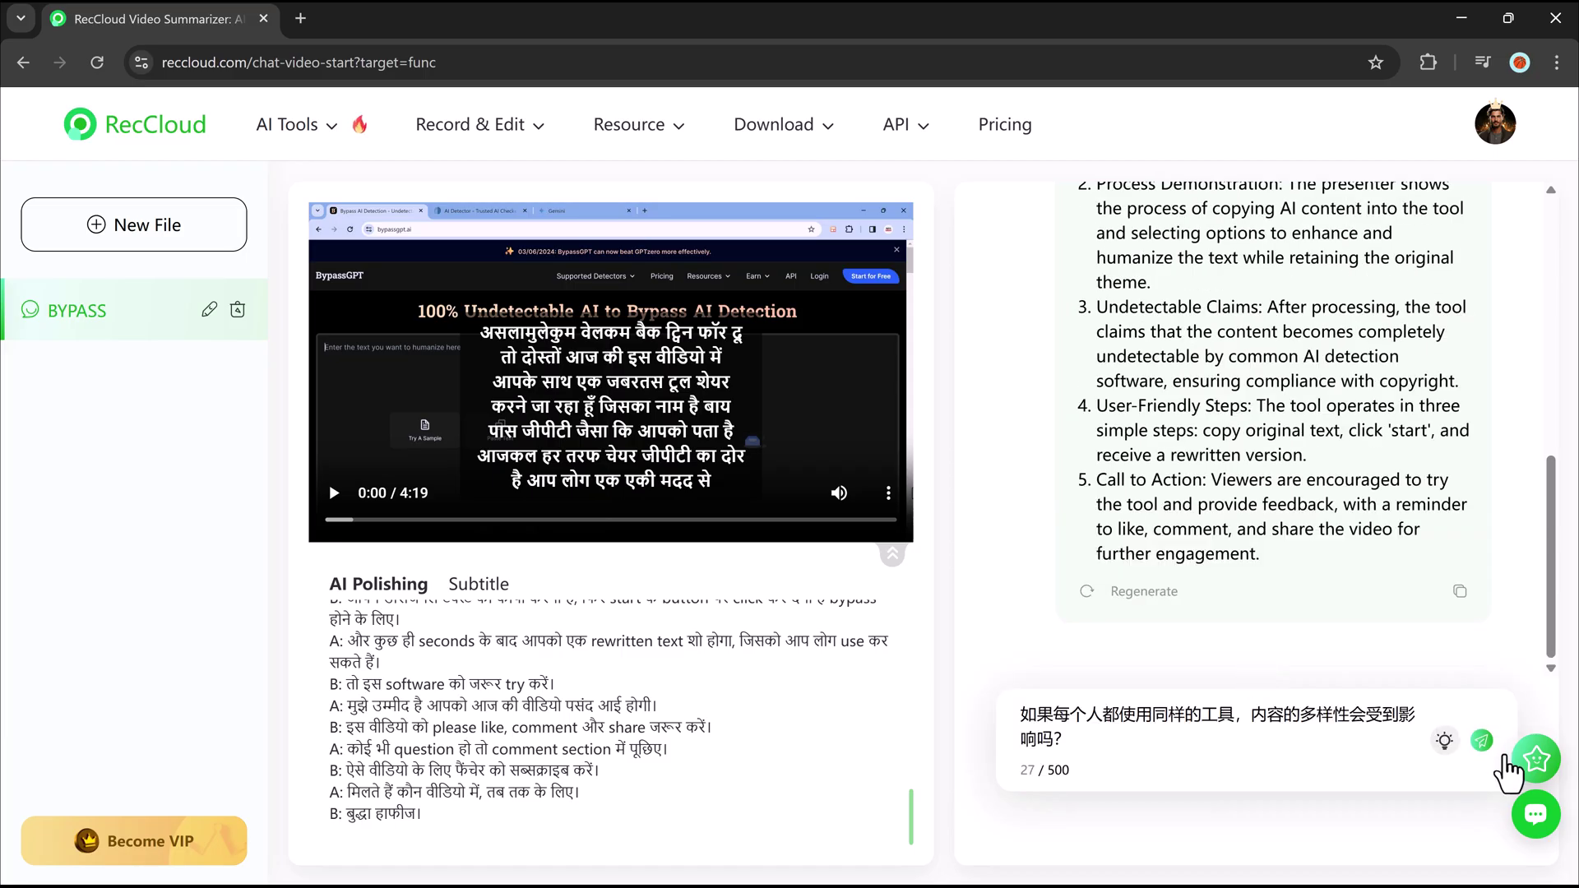
key("Return")
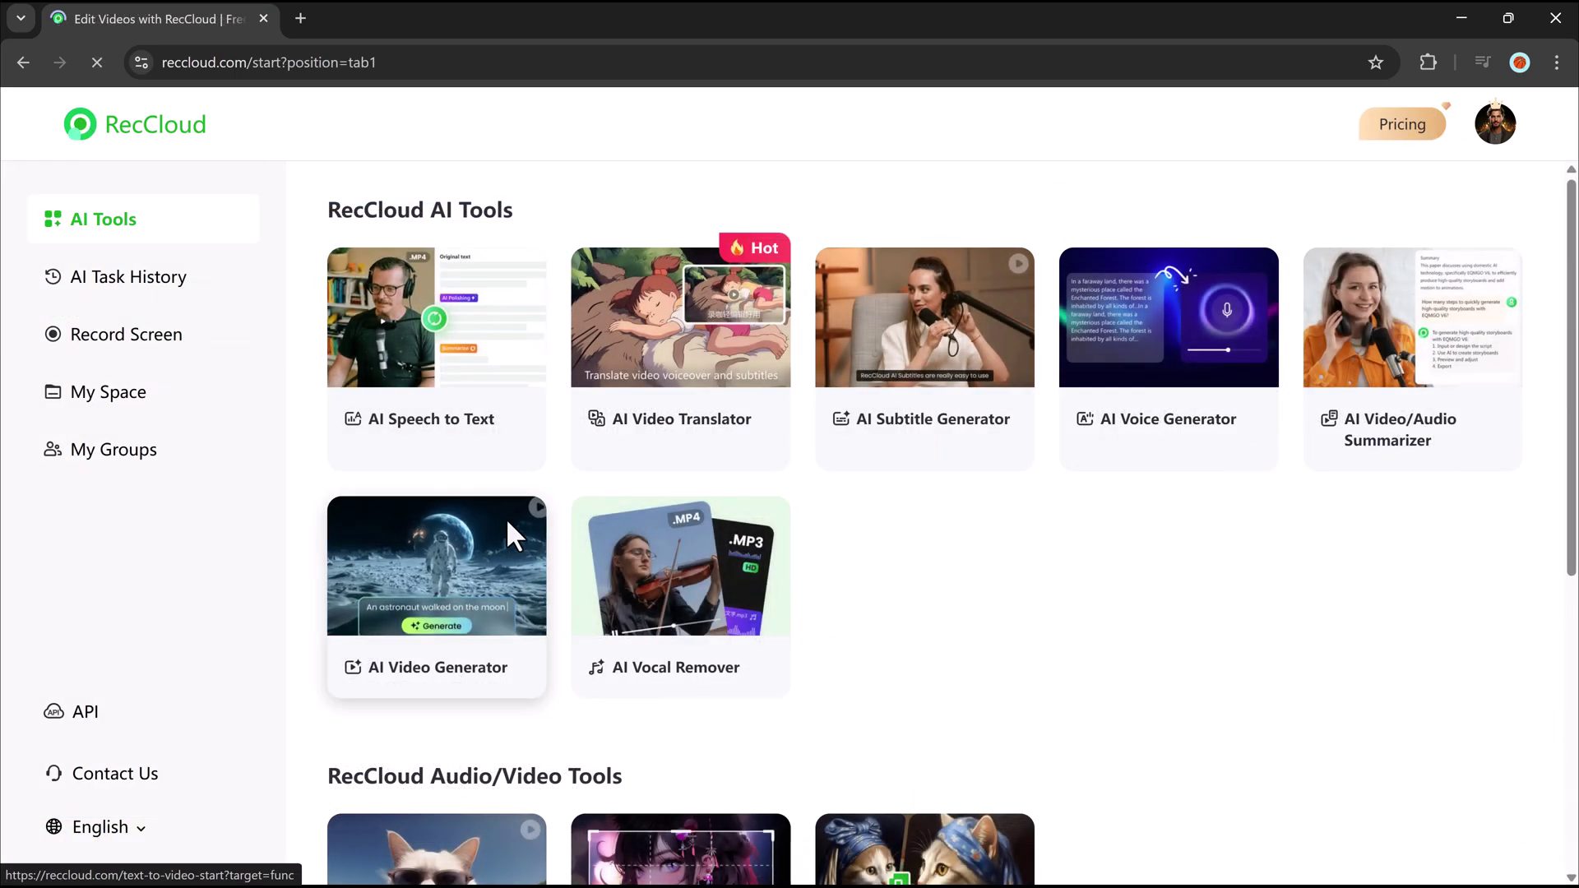
Open the AI Video Generator in Basic Model and fill the script with the sample mental-health prompt
left_click(417, 576)
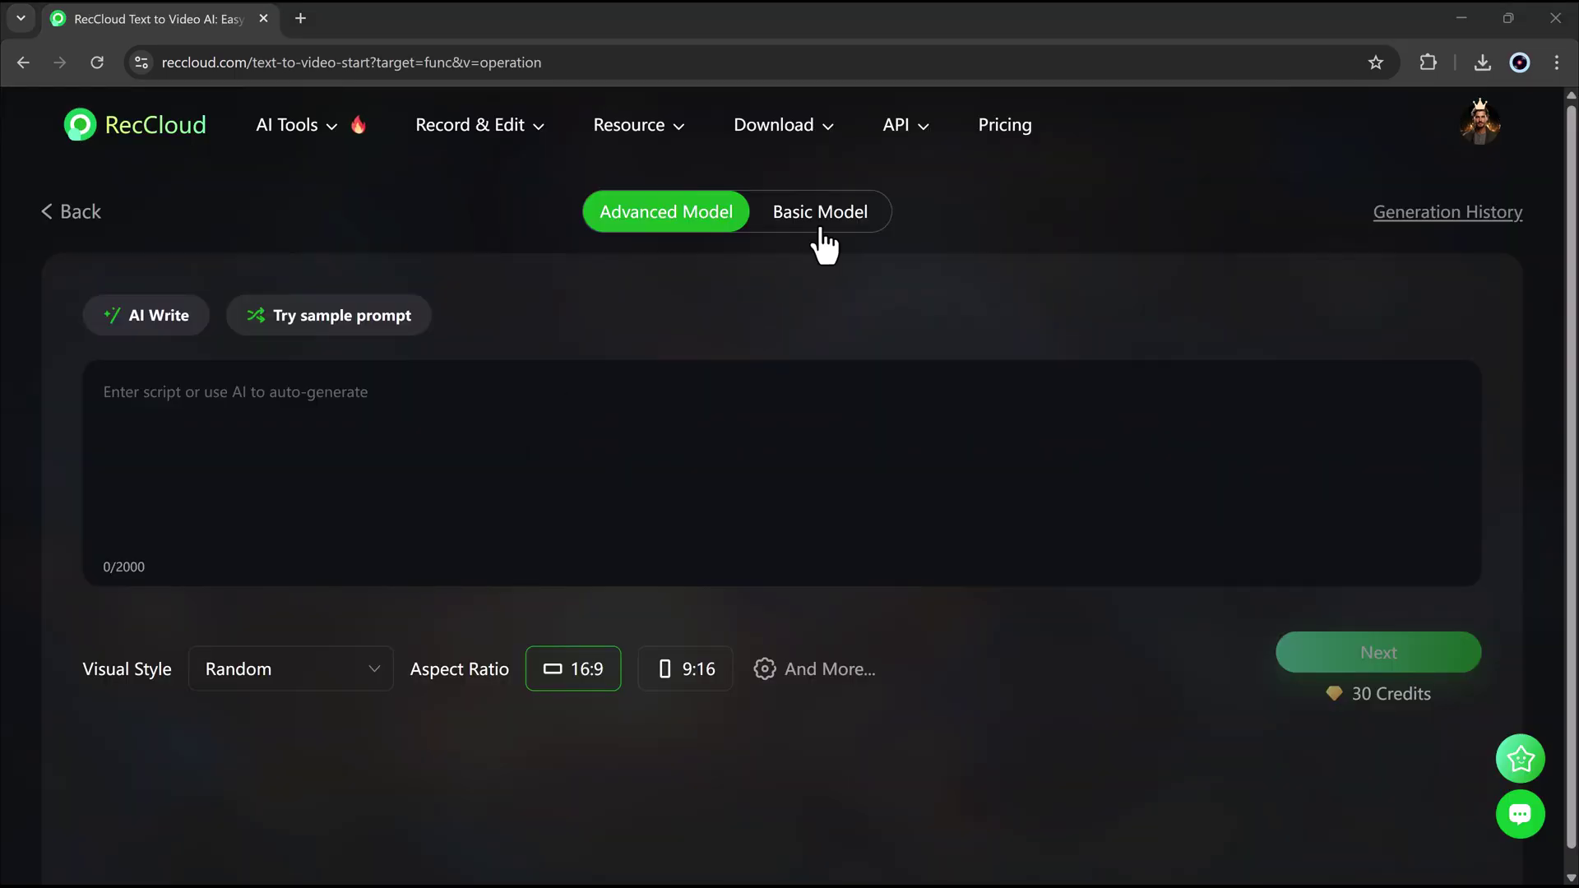
left_click(795, 222)
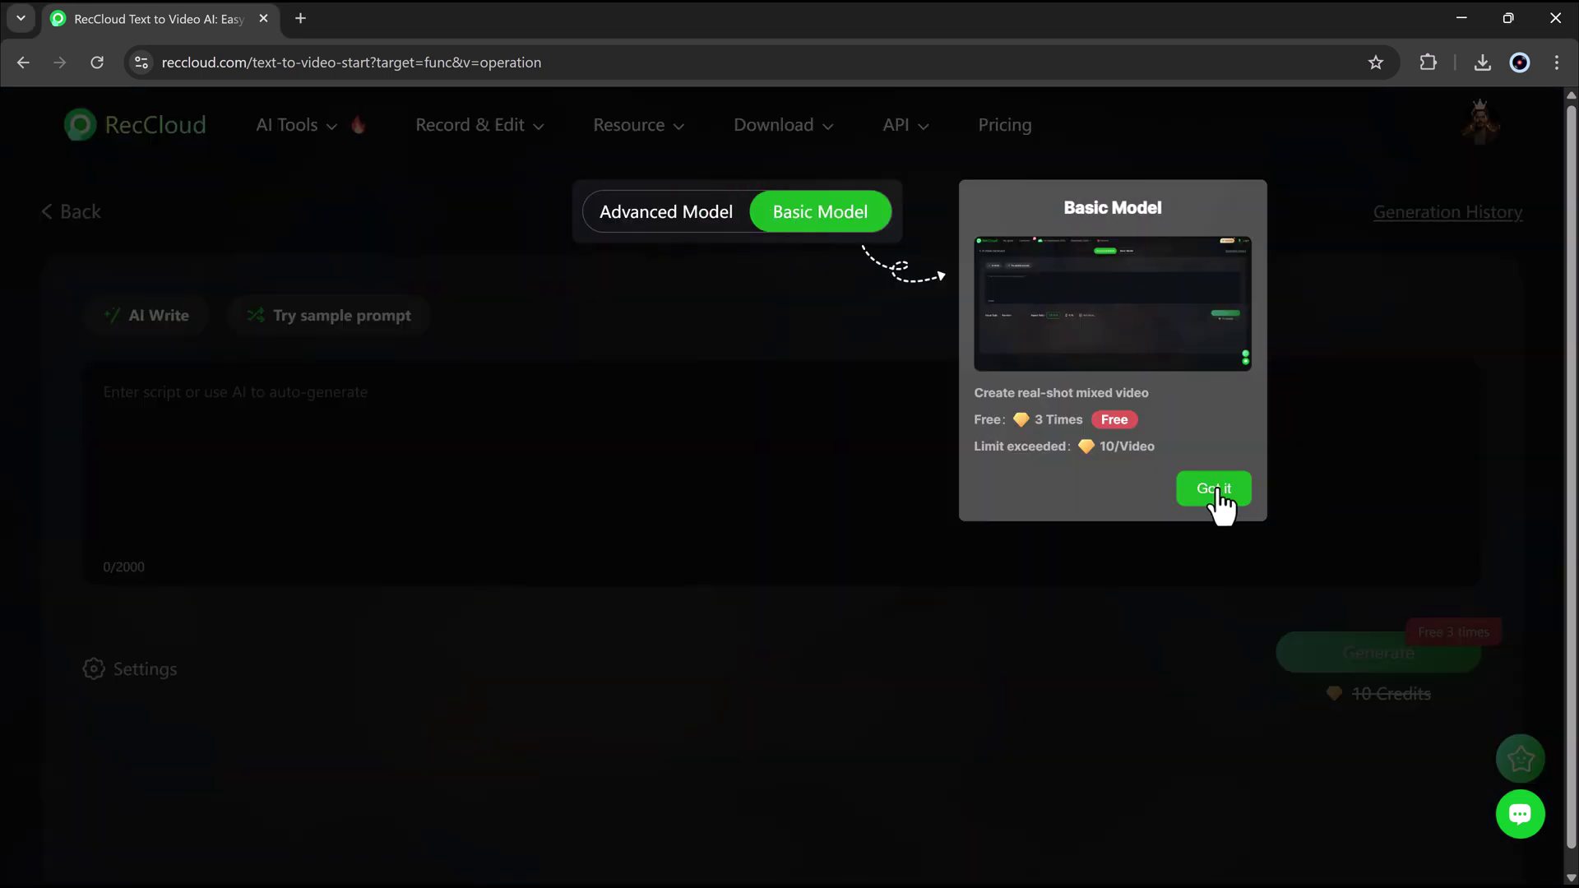
left_click(1216, 491)
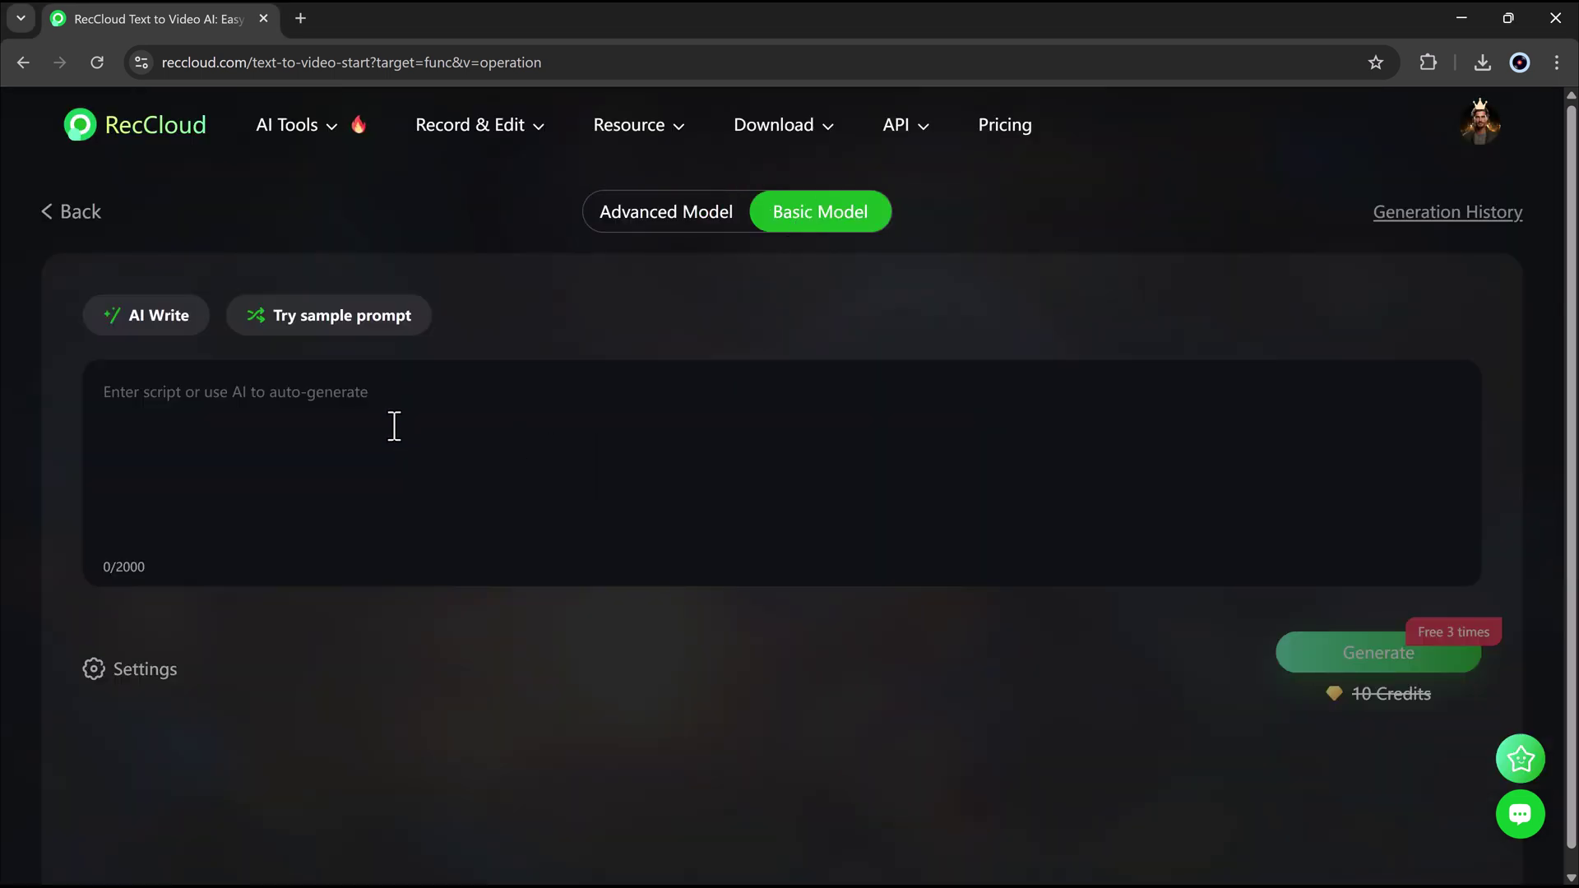
left_click(356, 346)
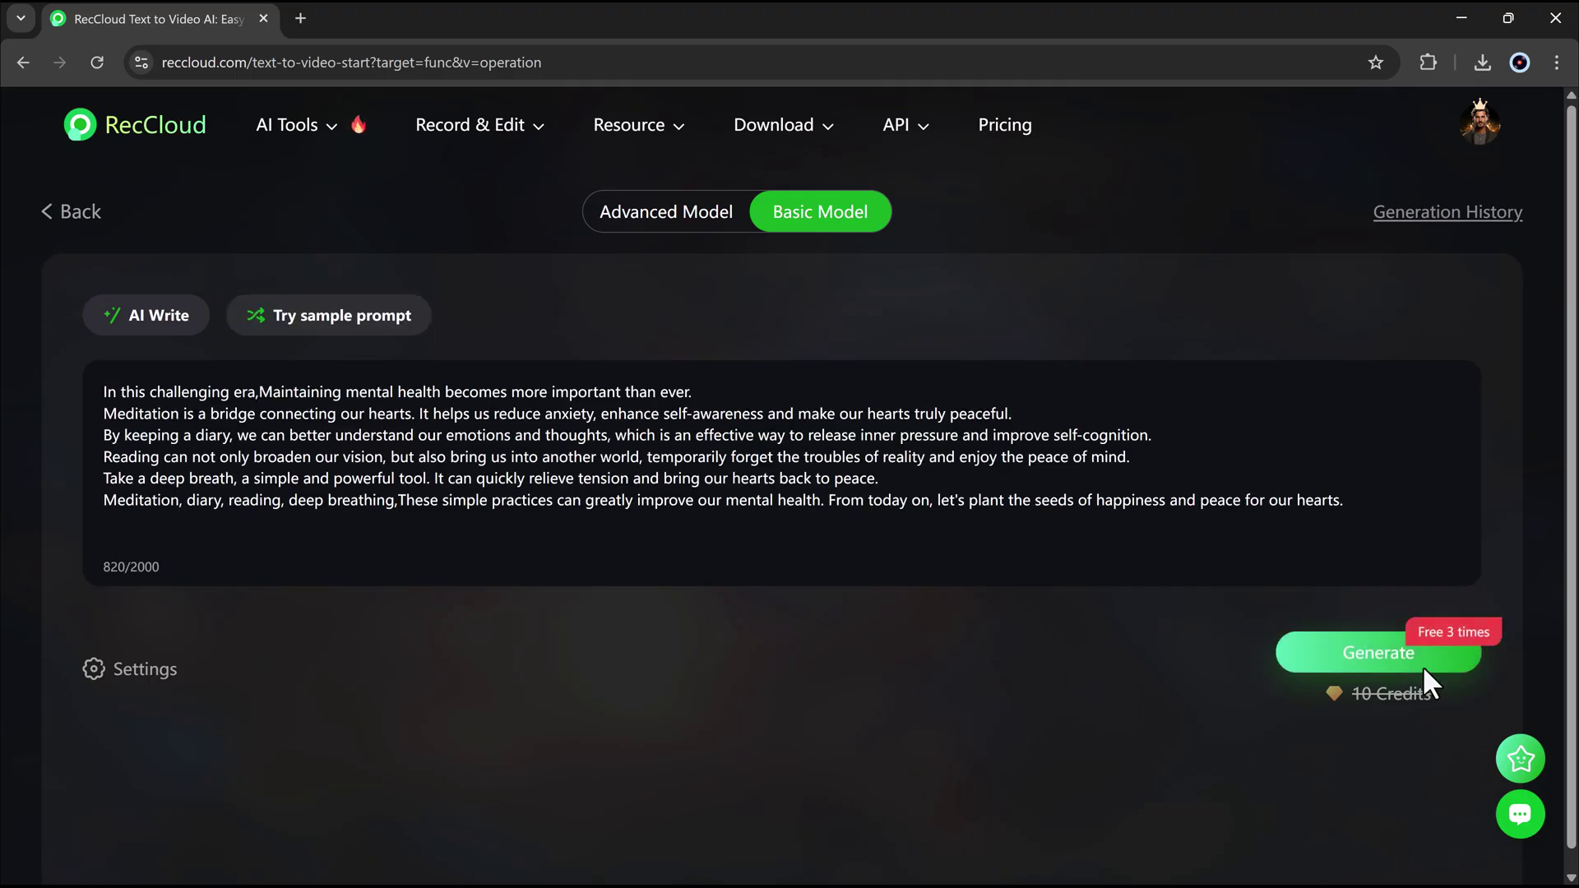
Generate a Basic Model video from the mental-health sample script
left_click(1369, 658)
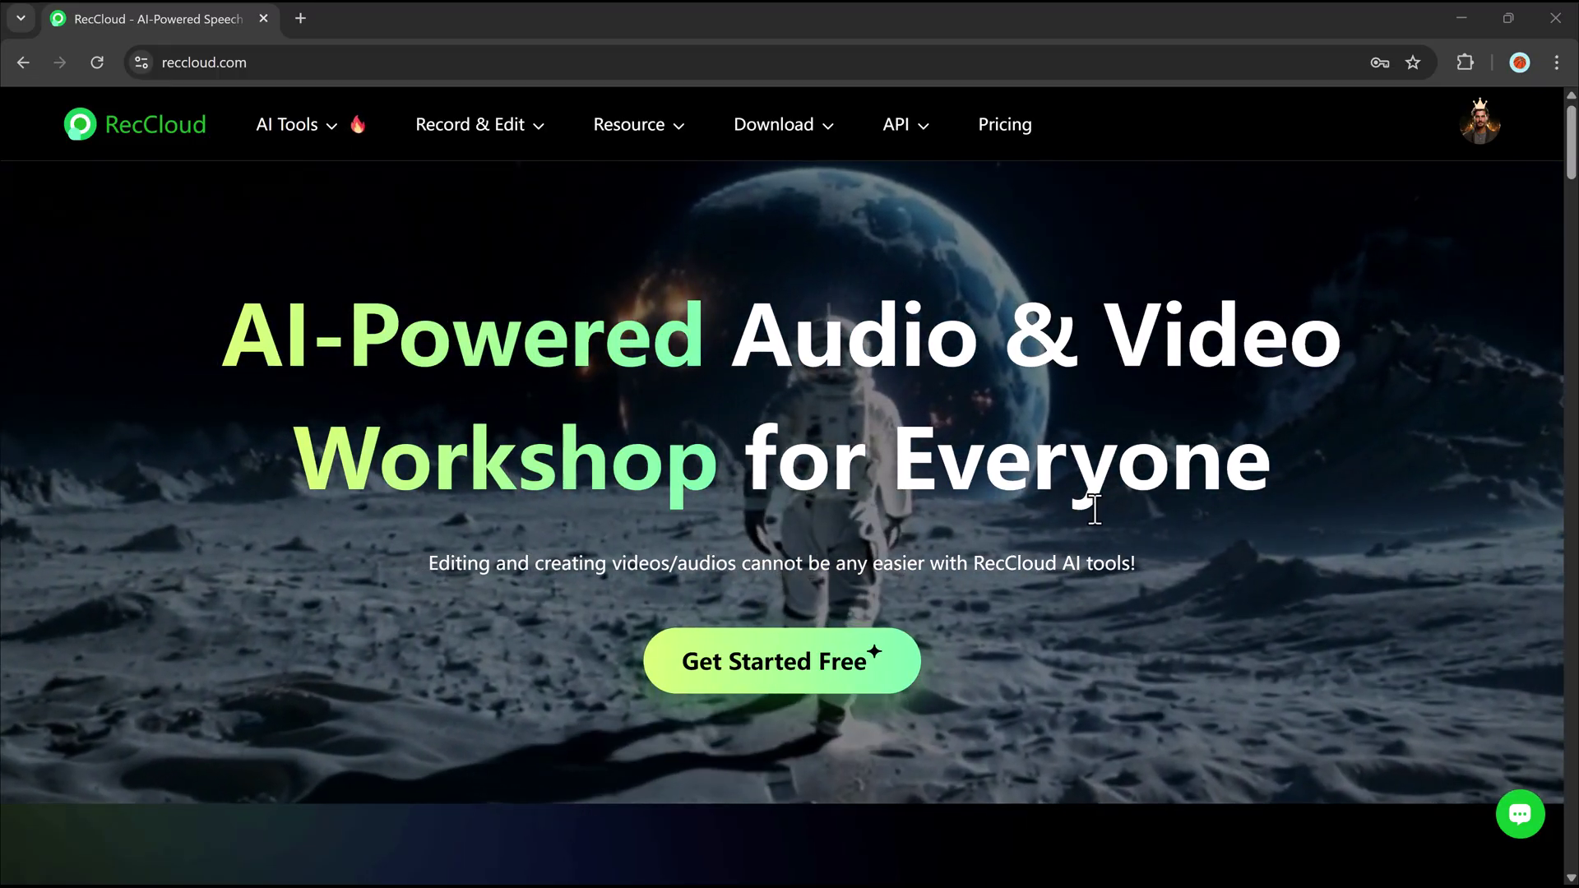
Scroll the home page past Speech to Text, Subtitle Generator and Voice Generator to Video/Audio Summarization
scroll(1448, 419, "down", 10)
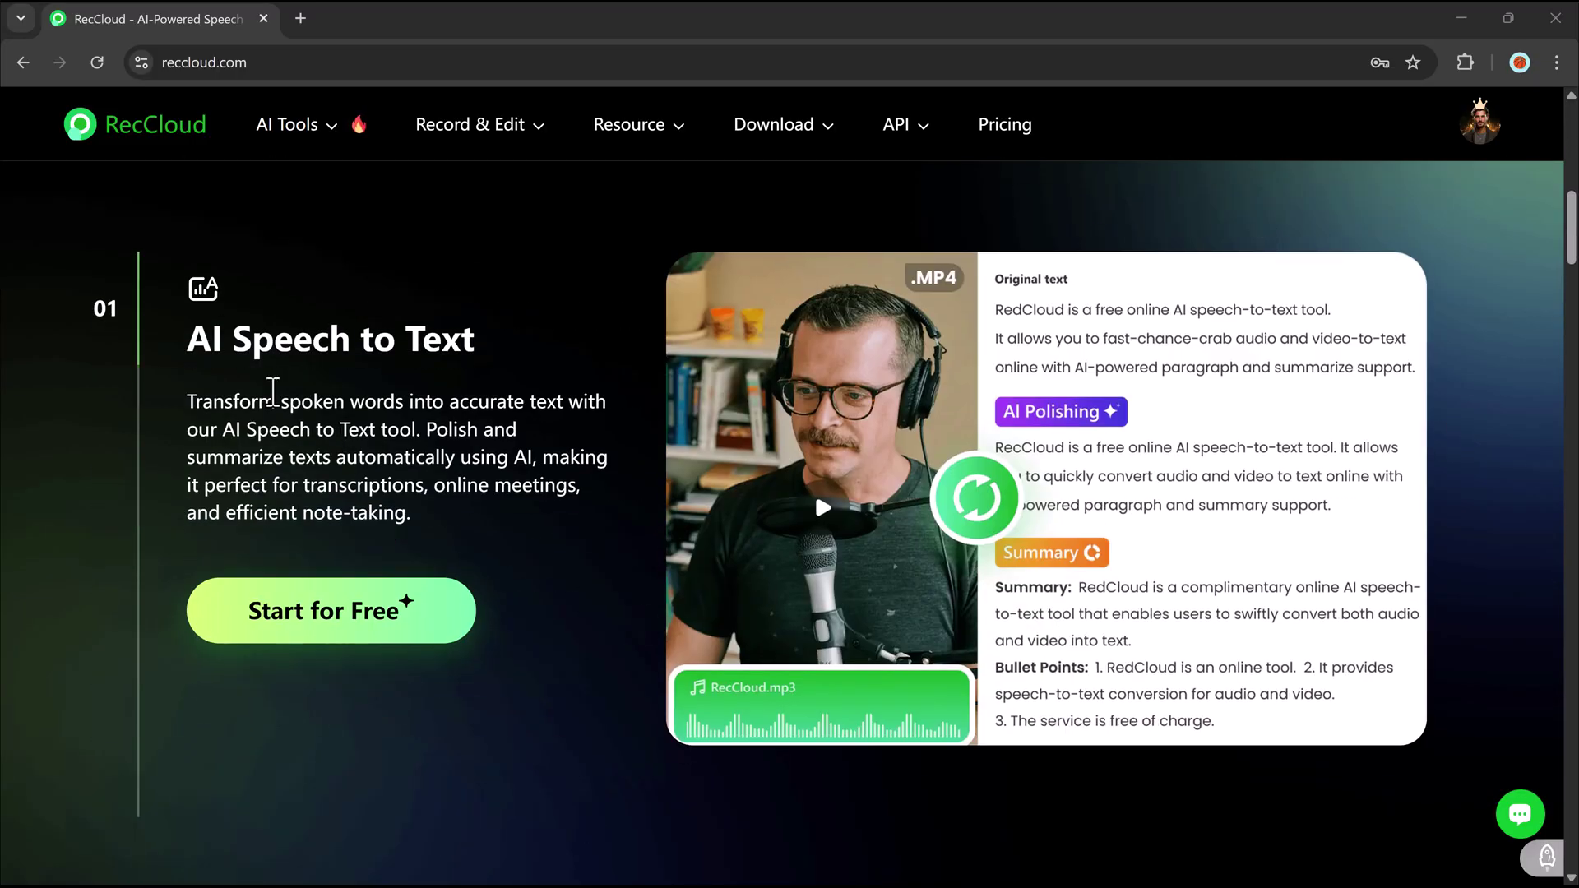
scroll(189, 447, "down", 2)
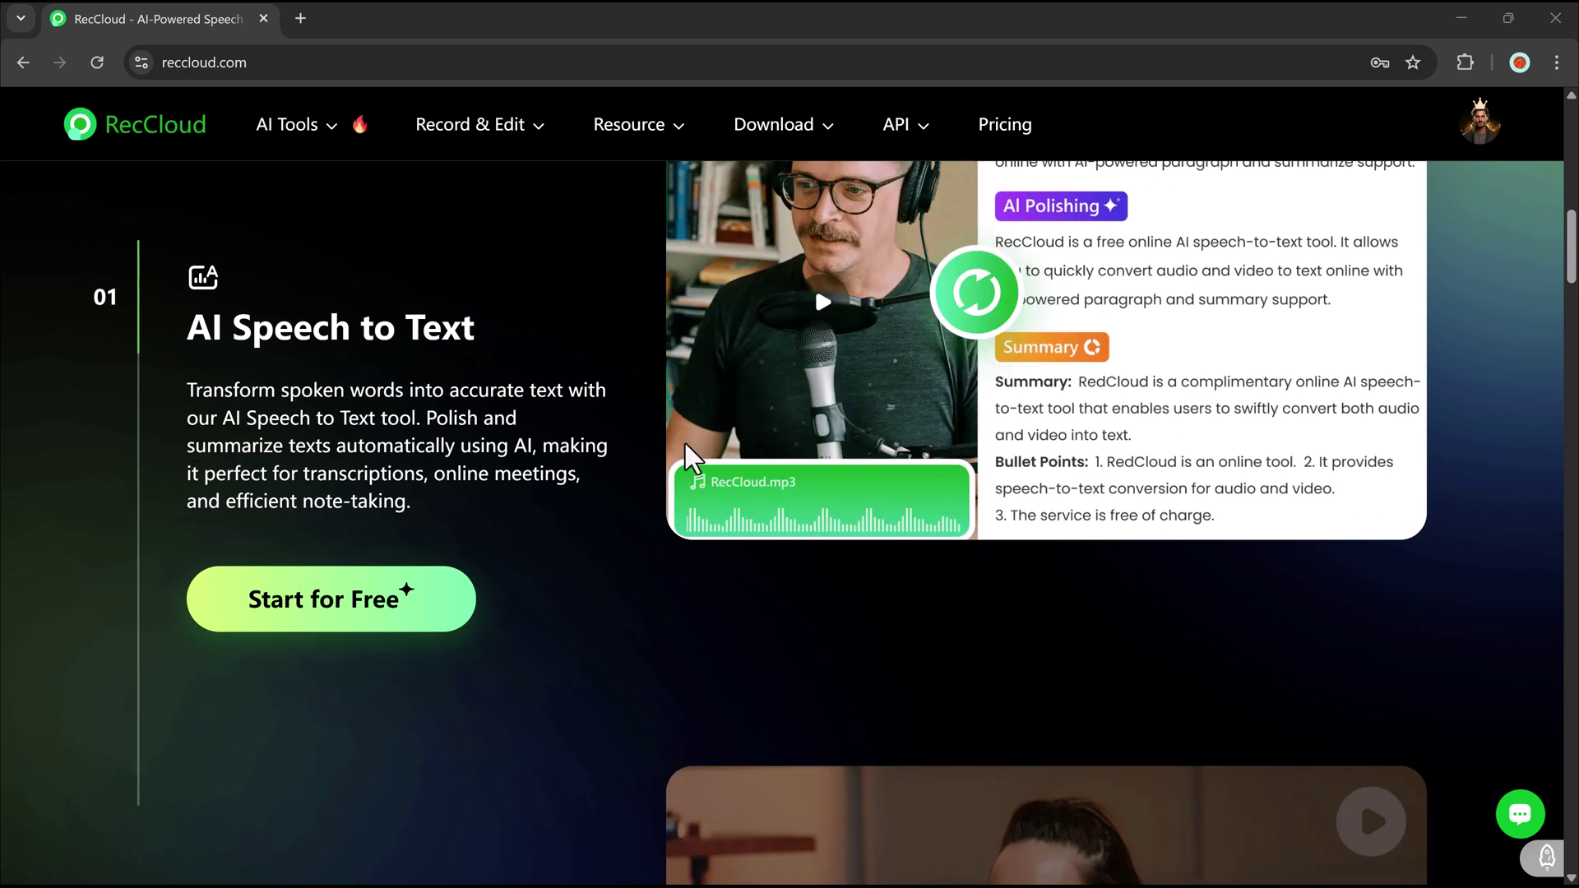
scroll(695, 456, "down", 5)
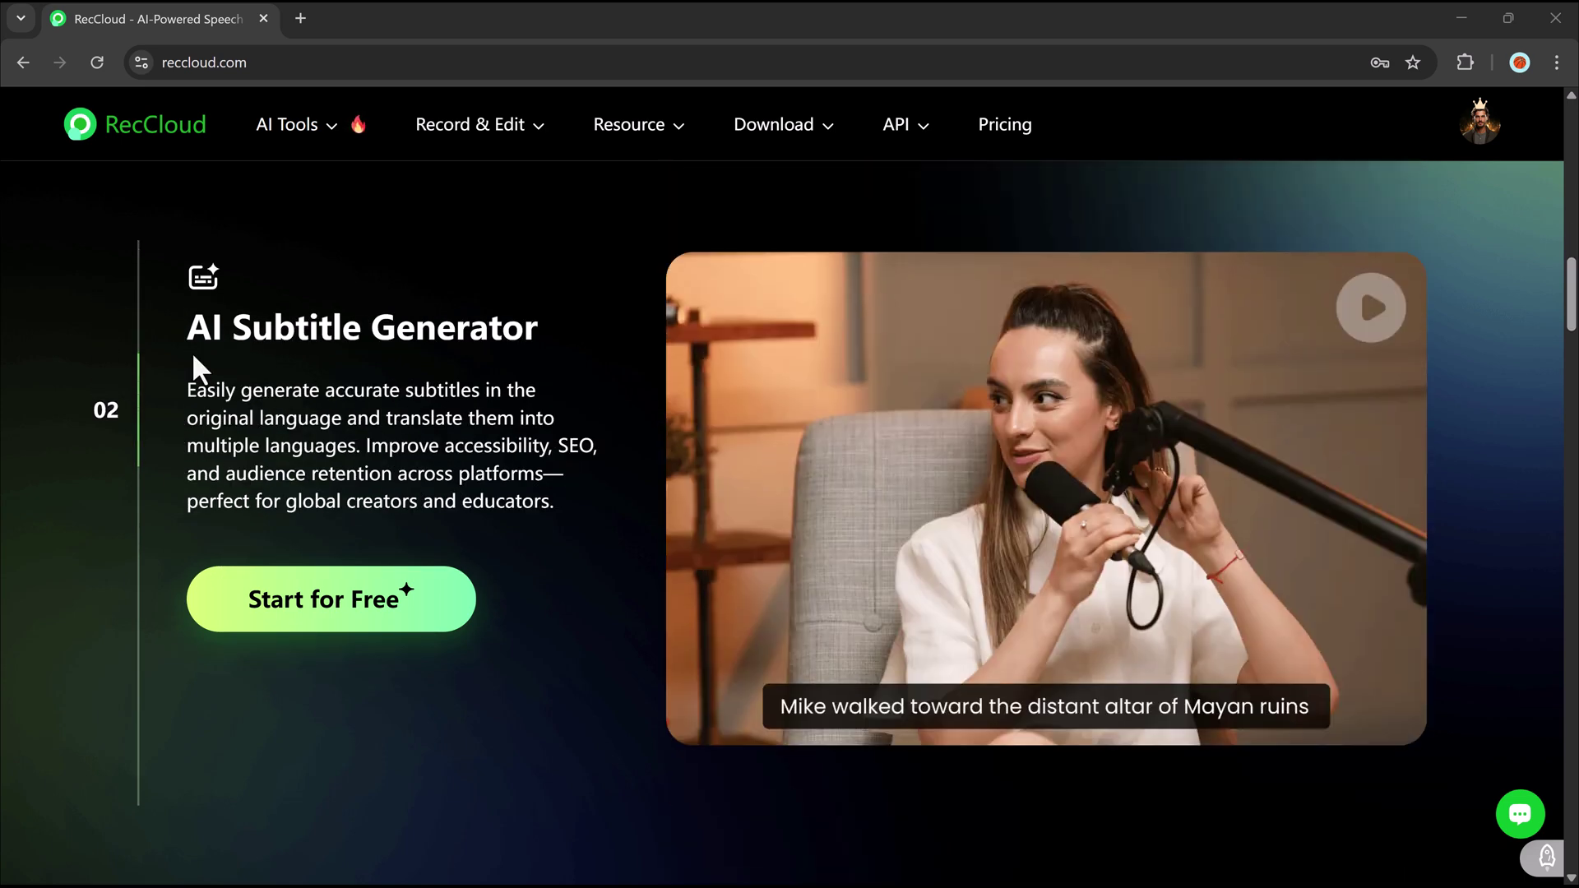
scroll(732, 385, "down", 3)
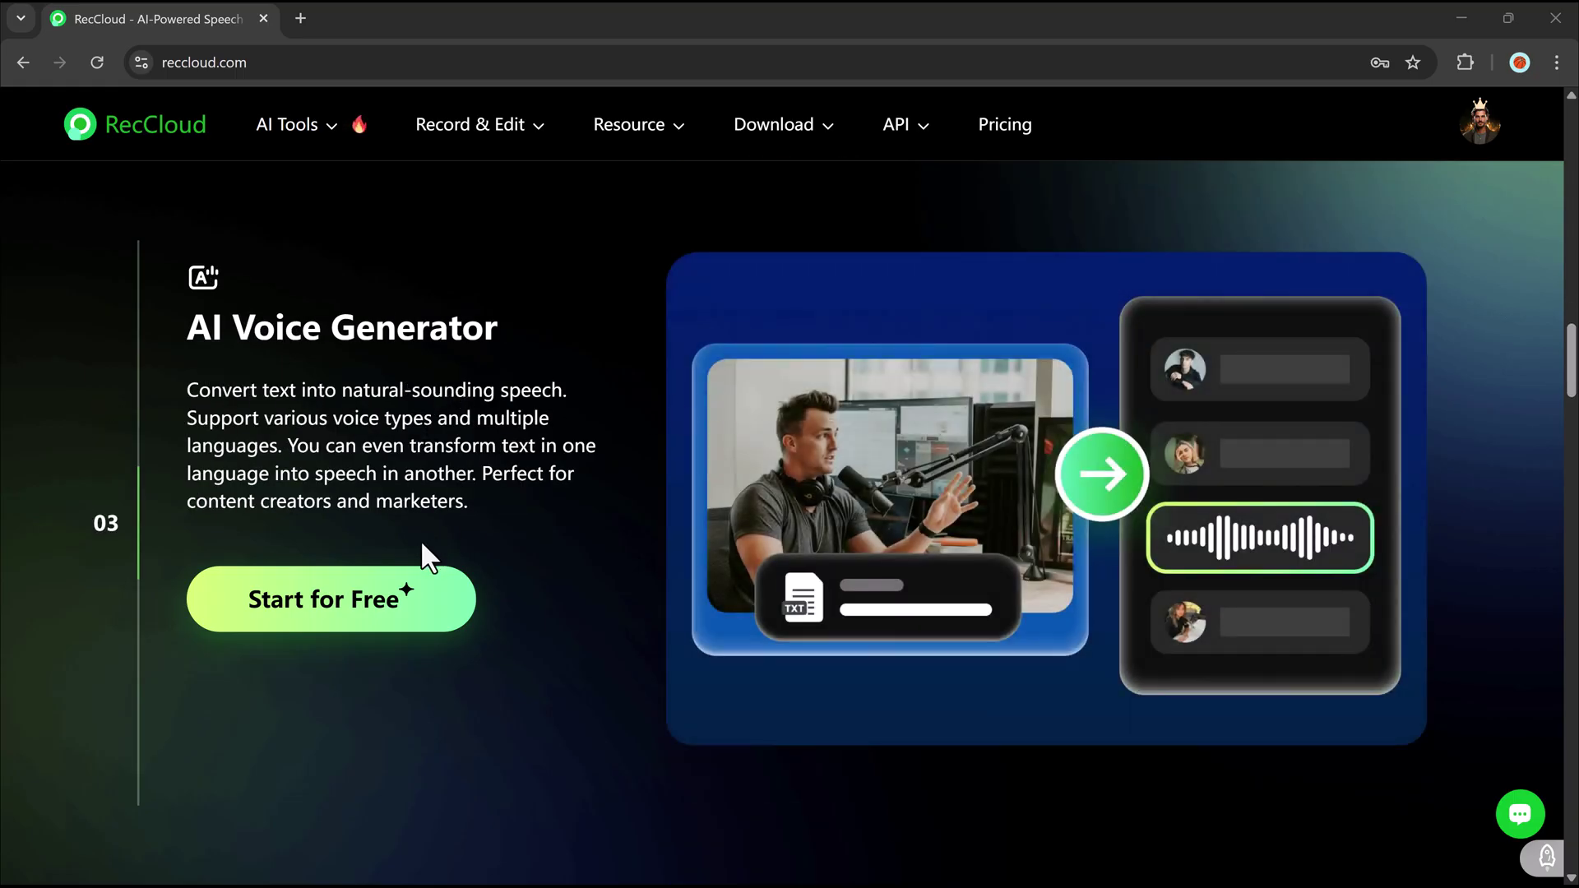
scroll(356, 606, "down", 3)
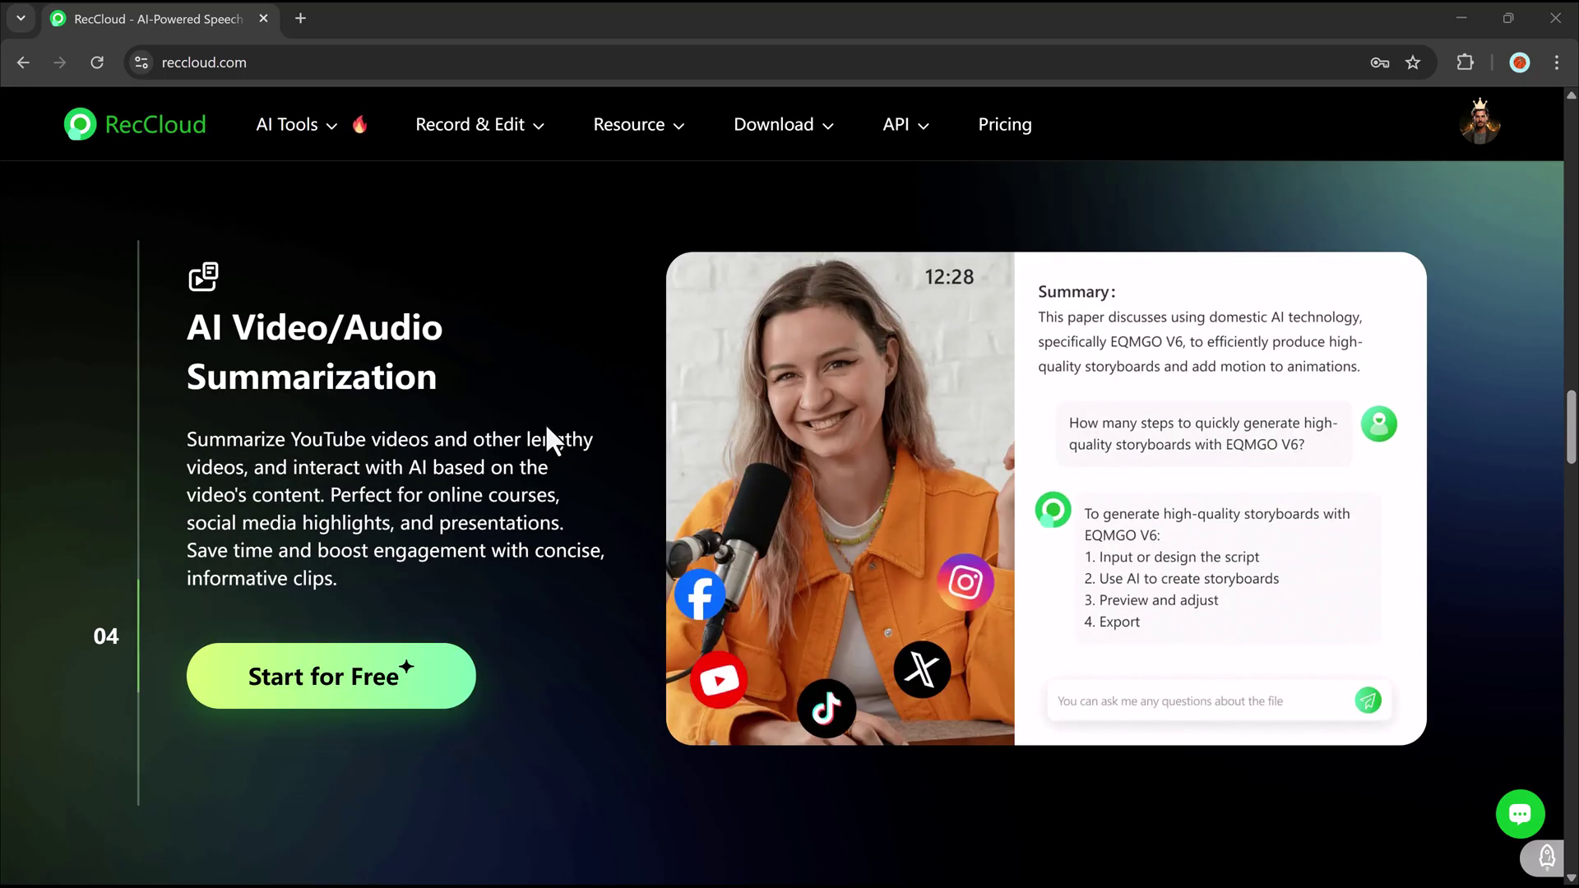